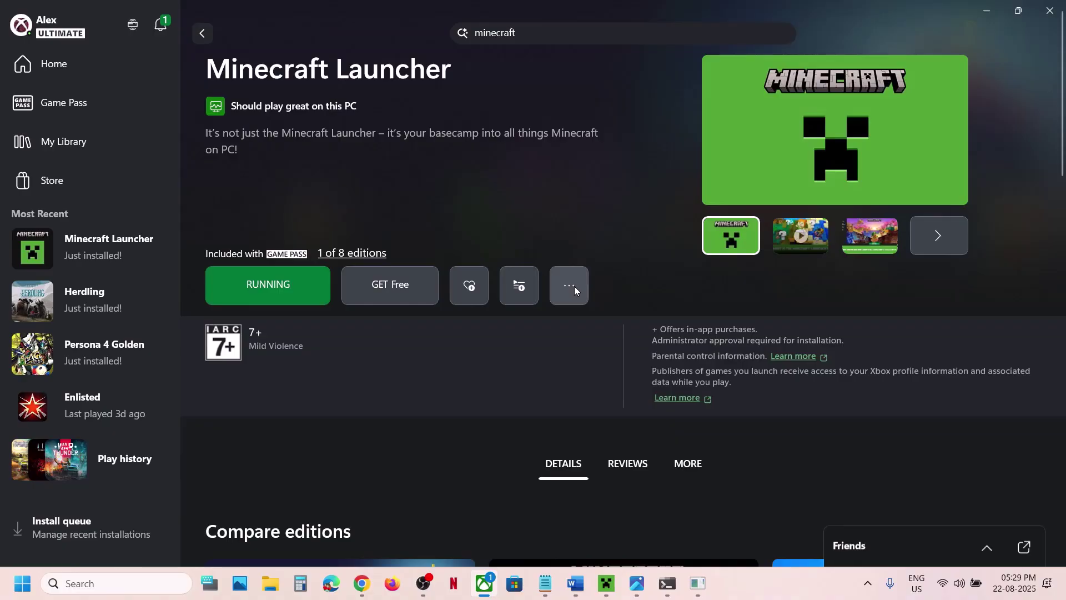
Verify and repair the Minecraft Launcher files from its game management options, accepting the reset to original settings.
left_click(575, 290)
left_click(607, 402)
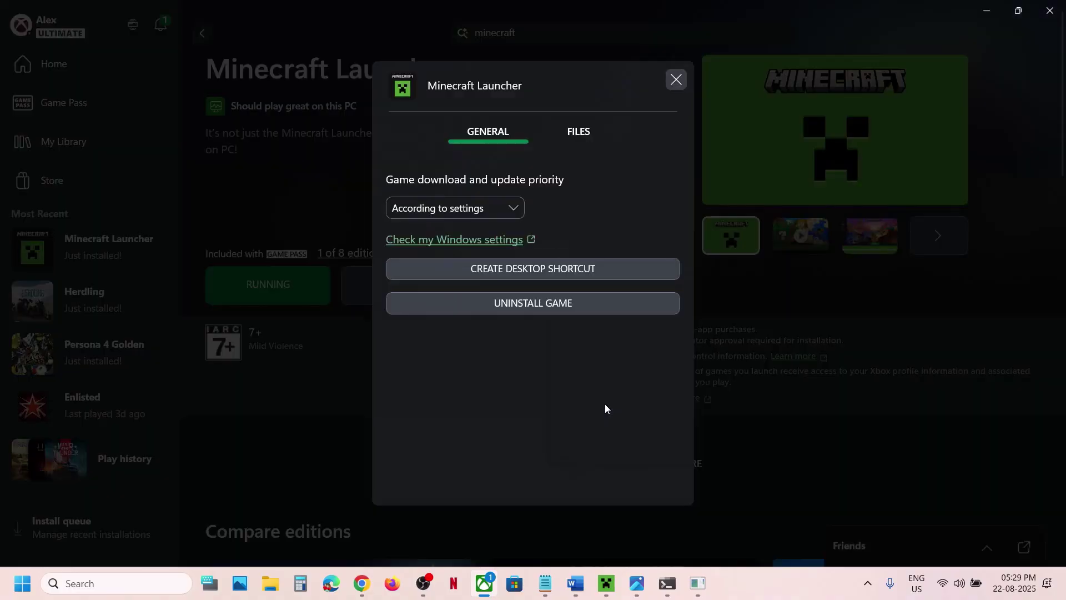
left_click(577, 134)
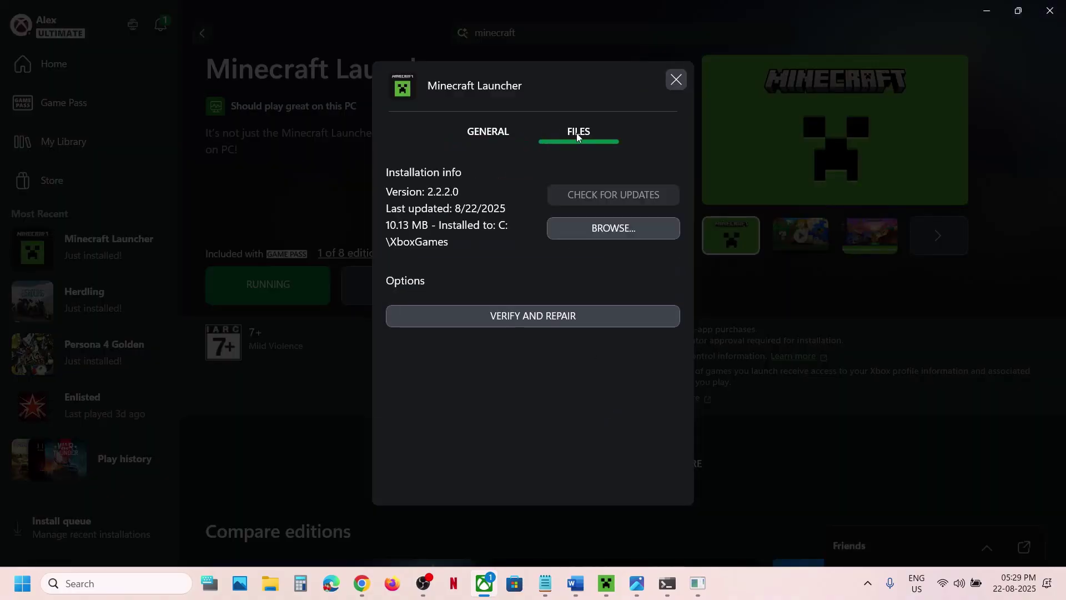
left_click(535, 323)
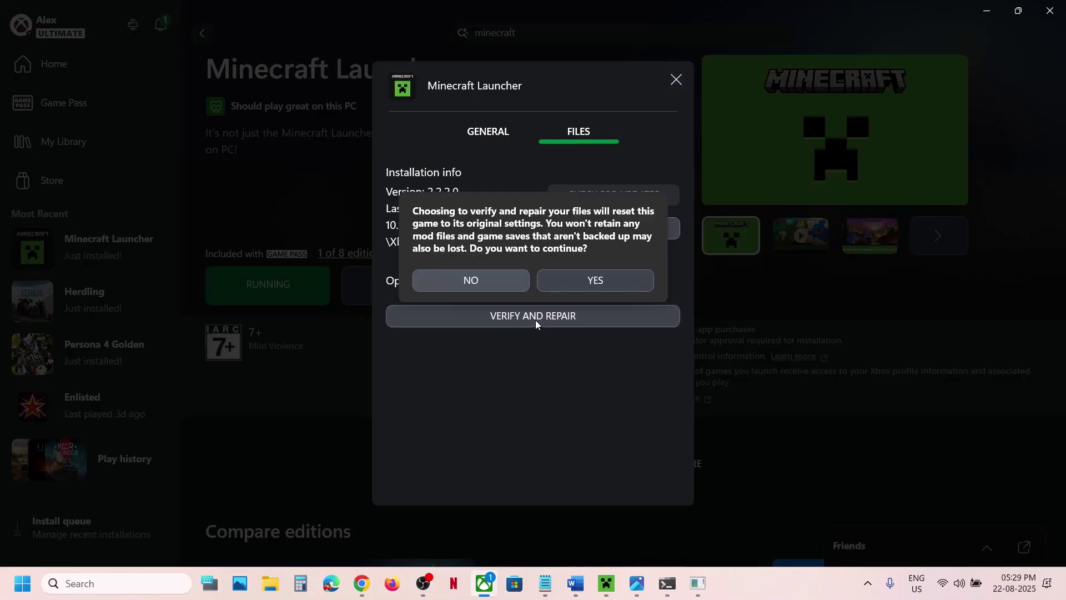
left_click(580, 284)
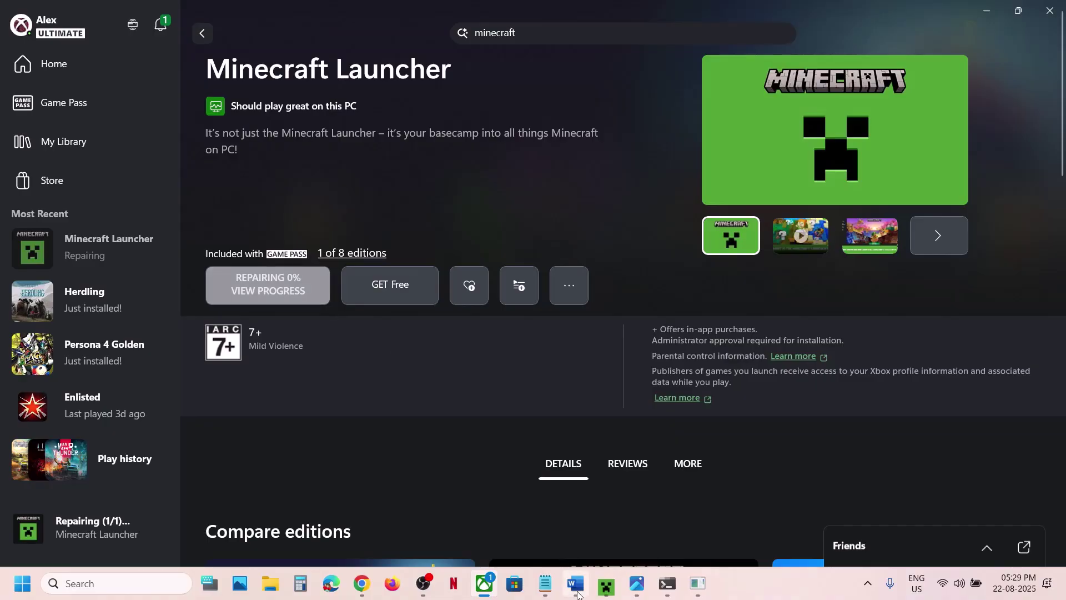
Switch to the Word troubleshooting document and highlight the Step 3 instruction on launching Minecraft Launcher as administrator.
left_click(577, 594)
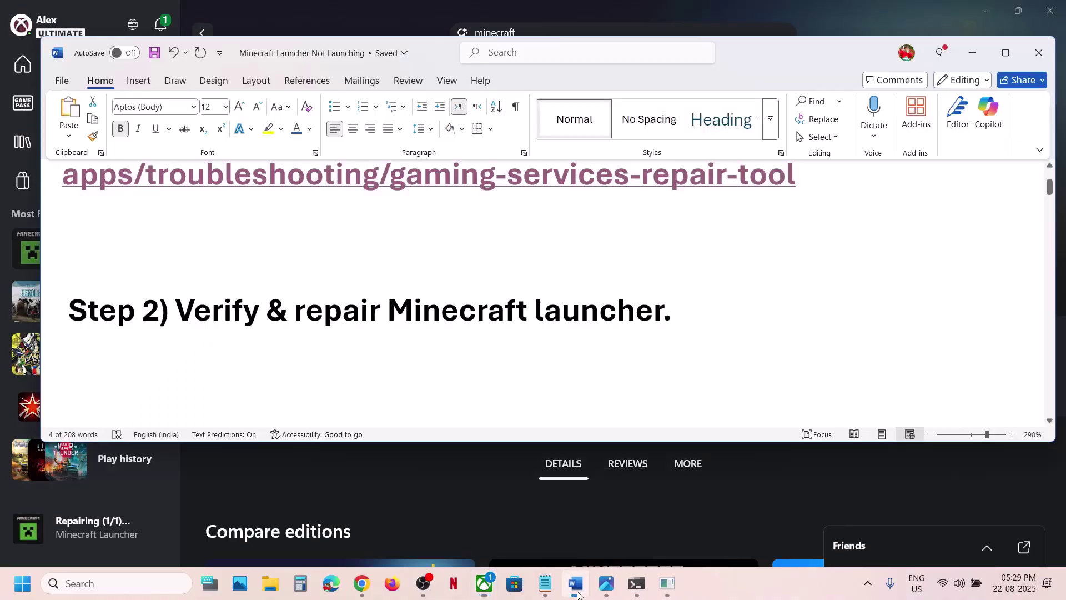
scroll(389, 331, "down", 5)
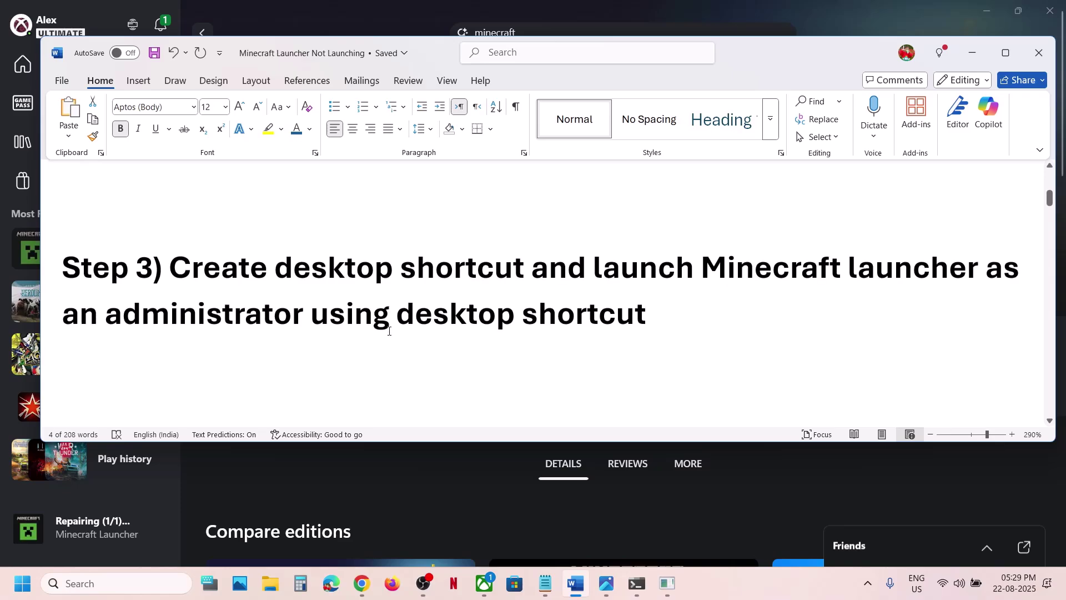
left_click_drag(179, 276, 647, 315)
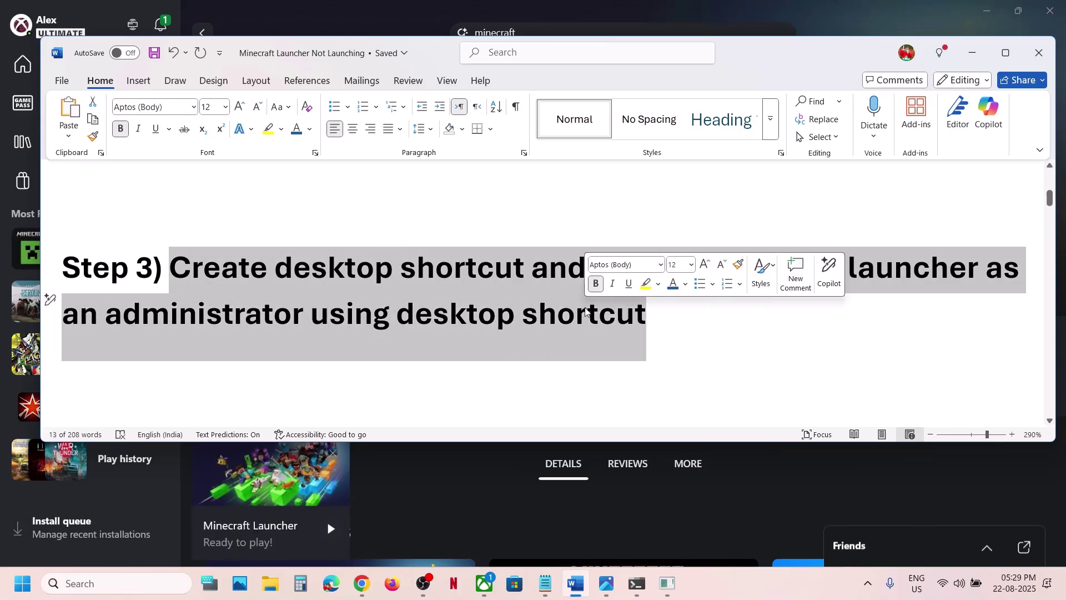
Return to the Xbox app and create a desktop shortcut for Minecraft Launcher from its management options.
left_click(681, 15)
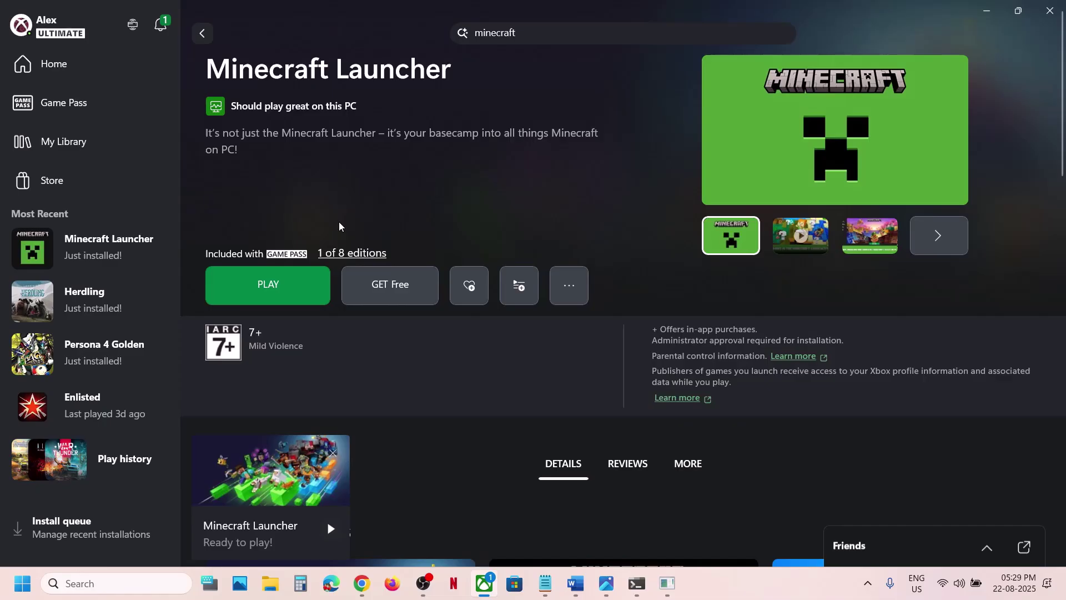
left_click(571, 288)
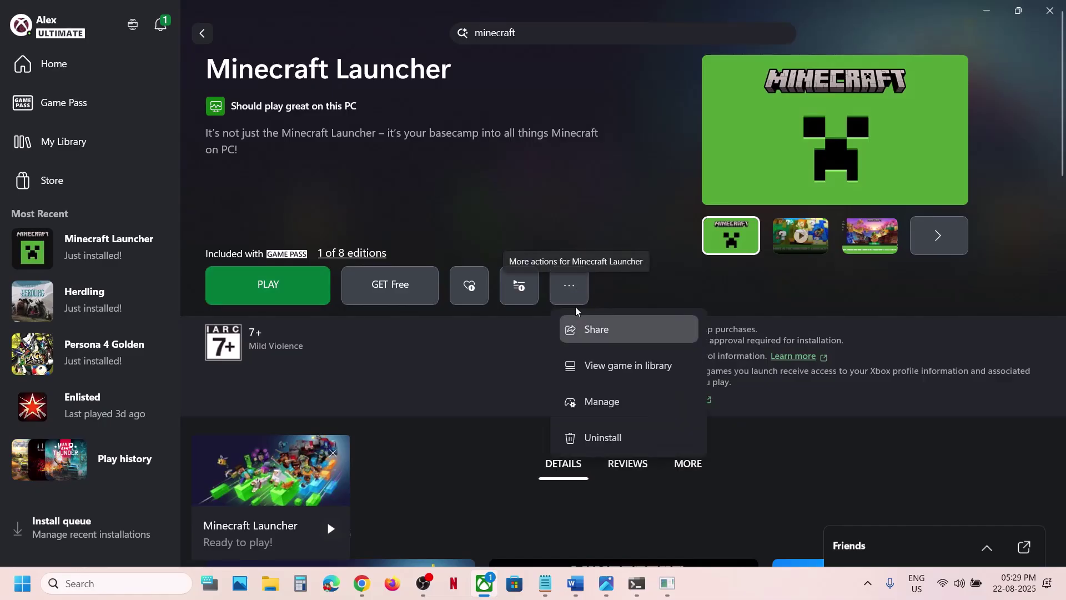
left_click(588, 402)
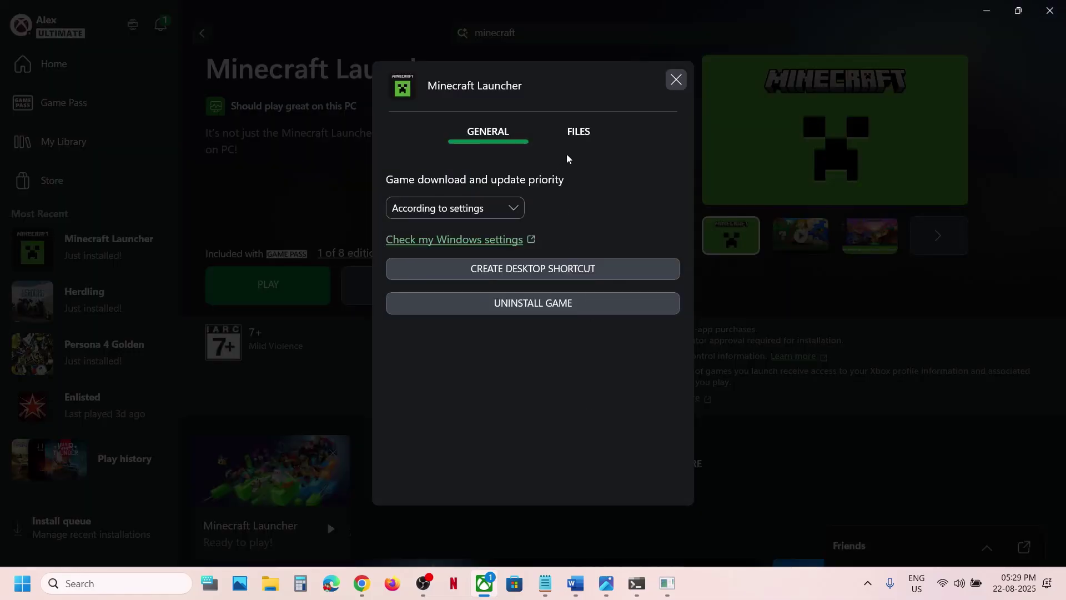
left_click(515, 271)
Show the desktop, move the Minecraft Launcher shortcut to the middle and run it as administrator, allowing the app to make changes.
key("super+d")
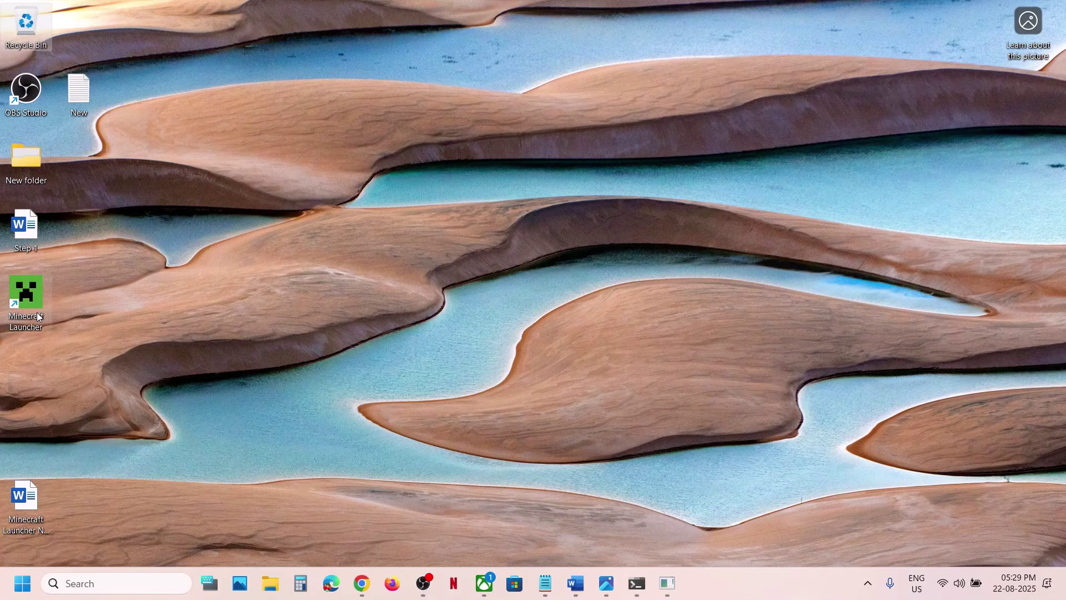
left_click_drag(39, 316, 498, 237)
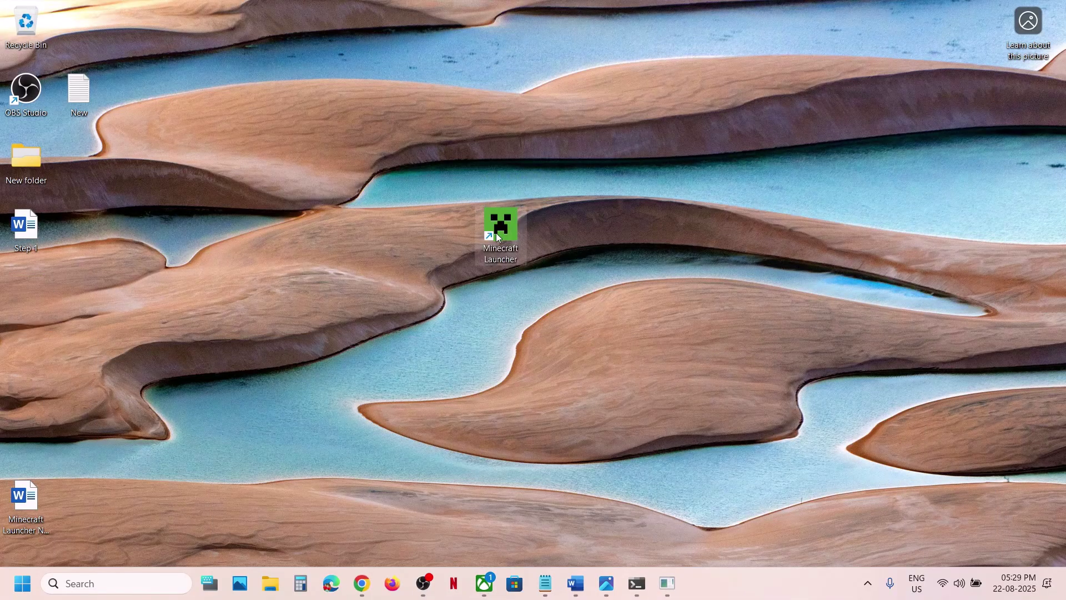
right_click(498, 237)
left_click(561, 355)
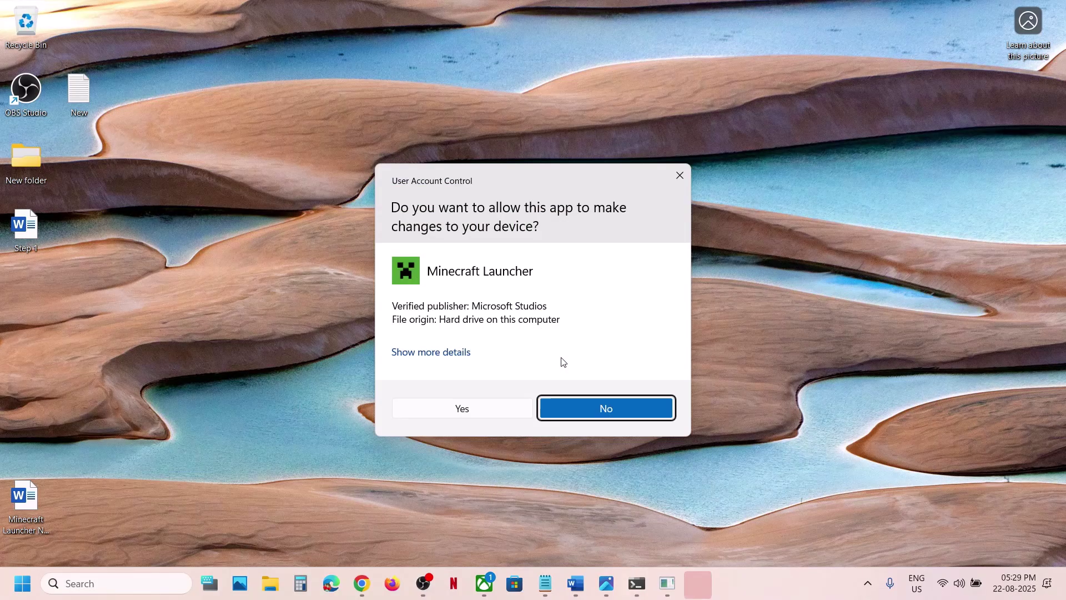
left_click(459, 408)
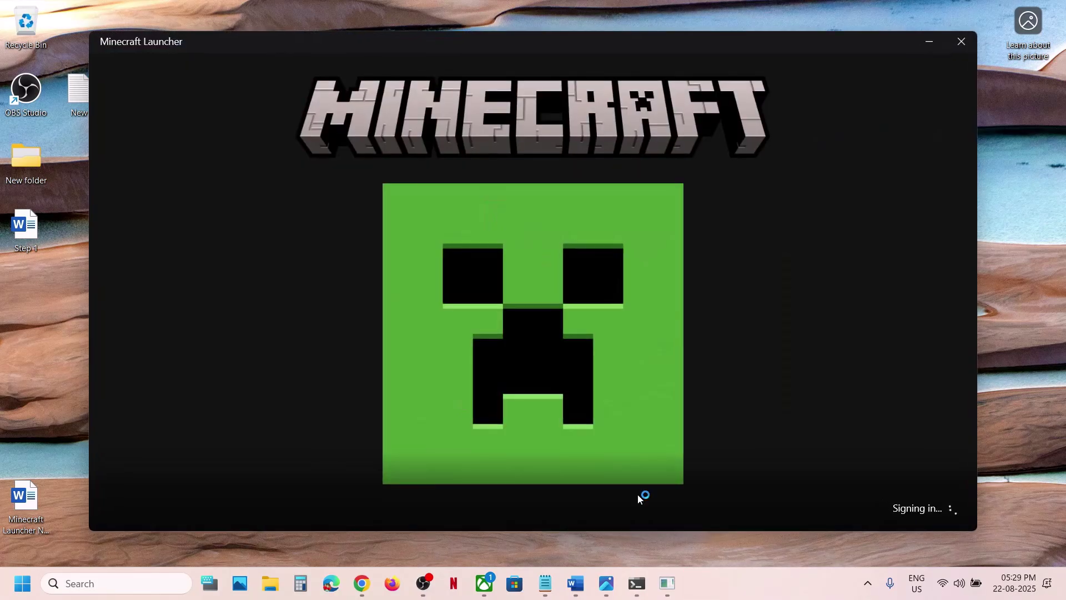
Close the leftover terminal window and the finished Gaming Repair Tool console window.
left_click(638, 584)
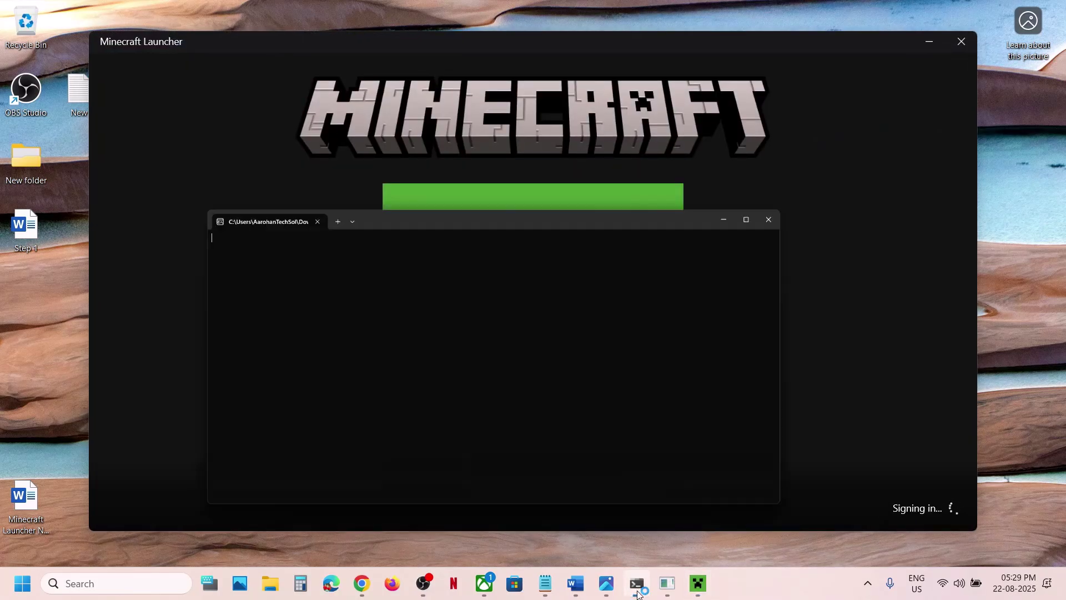
left_click(859, 68)
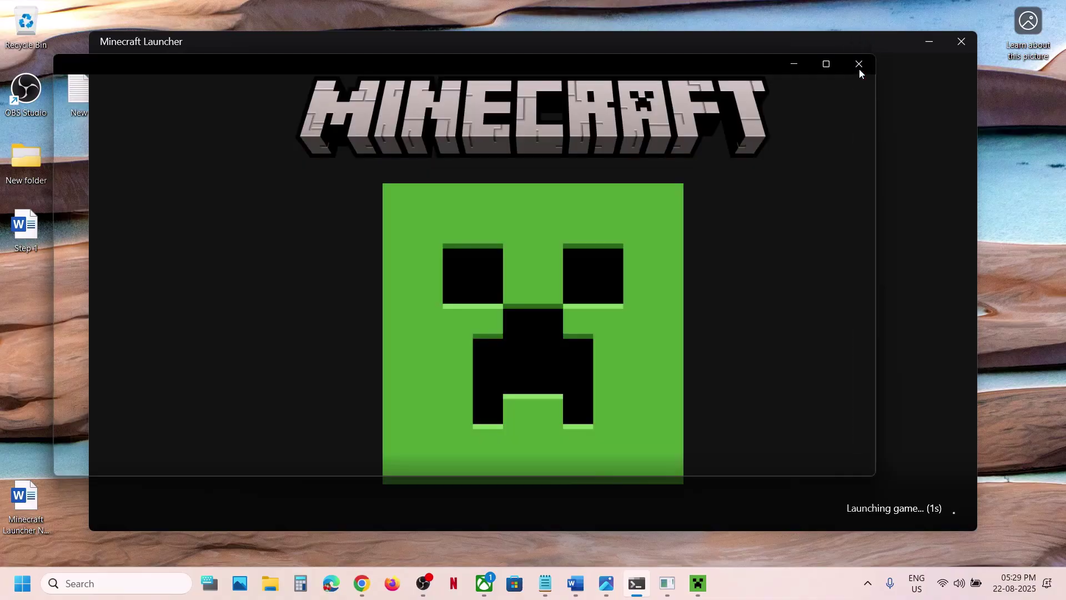
left_click(644, 592)
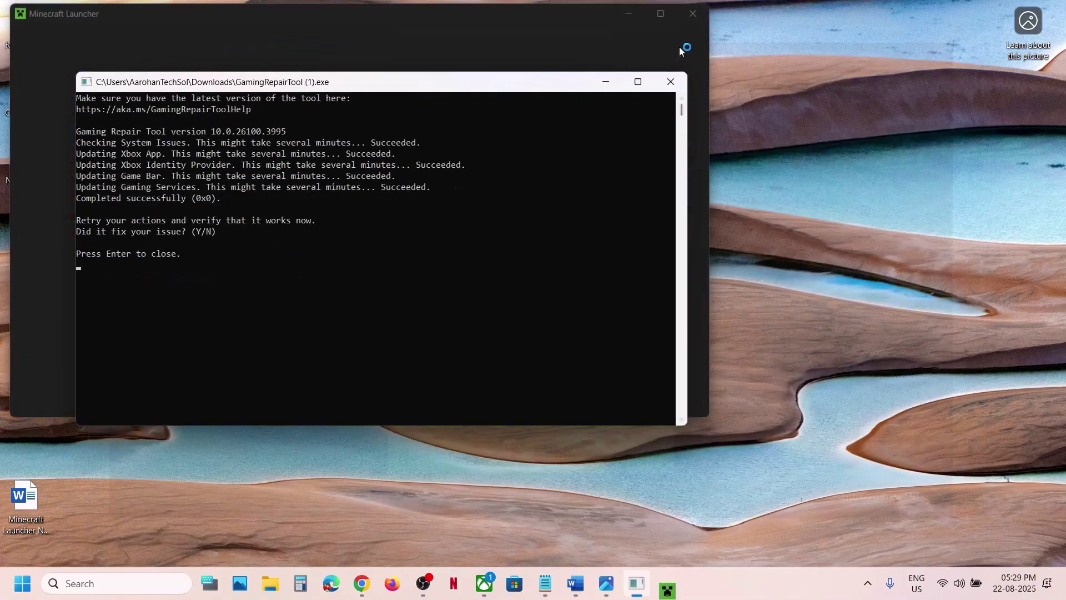
left_click(675, 86)
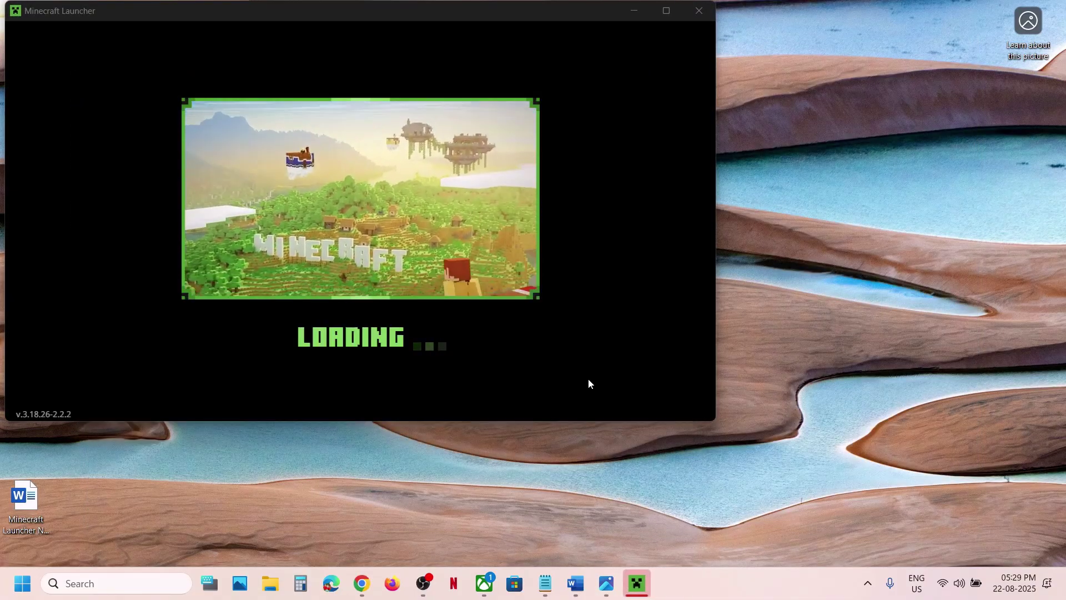
Consult Step 4 on repairing or resetting the apps in the Word document, and maximize the Minecraft Launcher window.
left_click(575, 586)
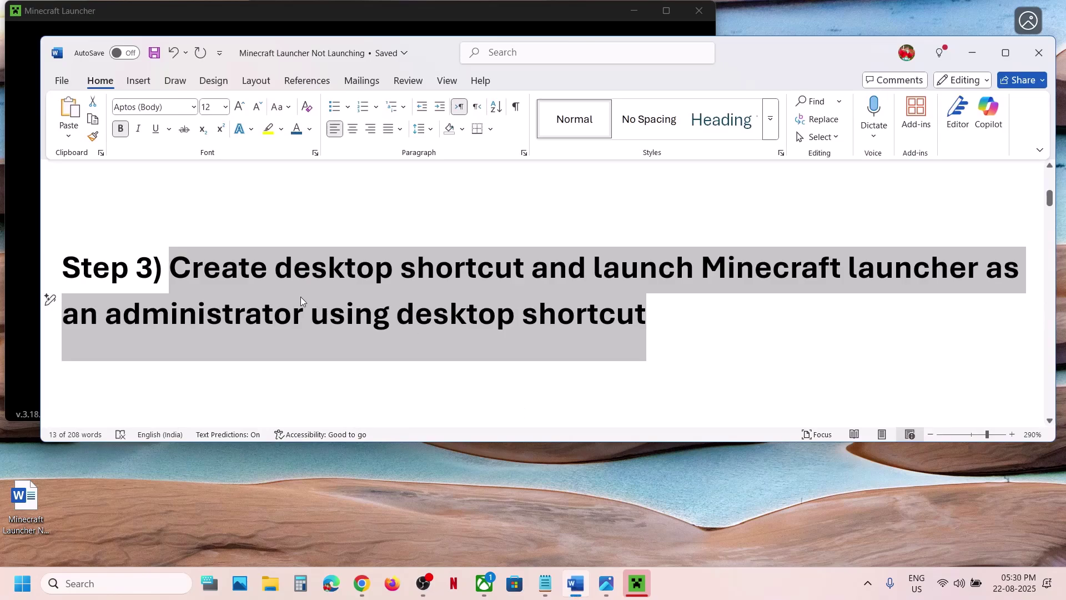
scroll(301, 301, "down", 3)
scroll(300, 298, "up", 1)
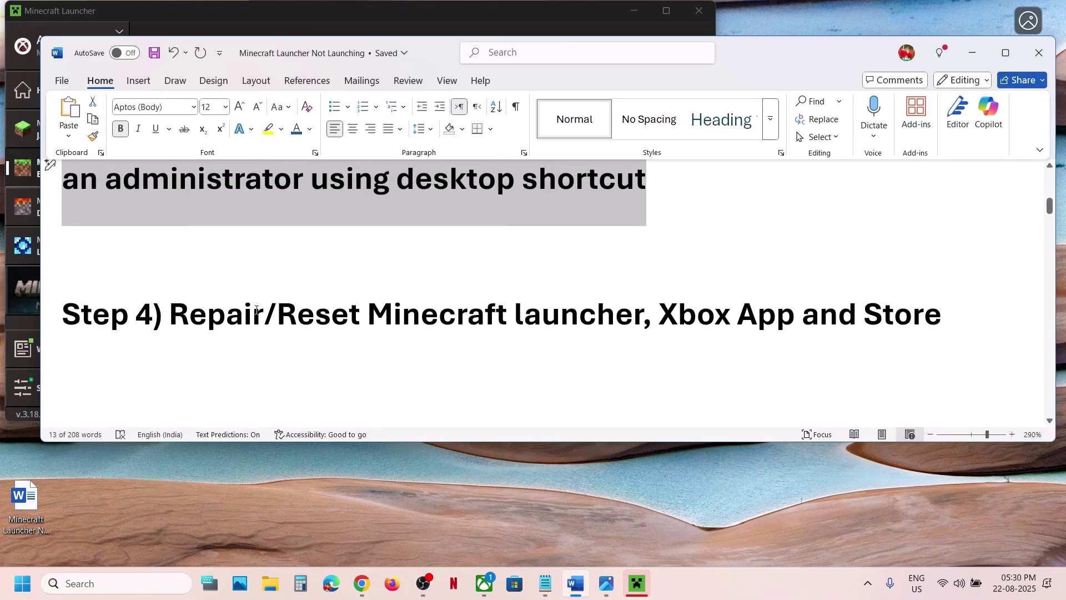
left_click_drag(256, 309, 616, 276)
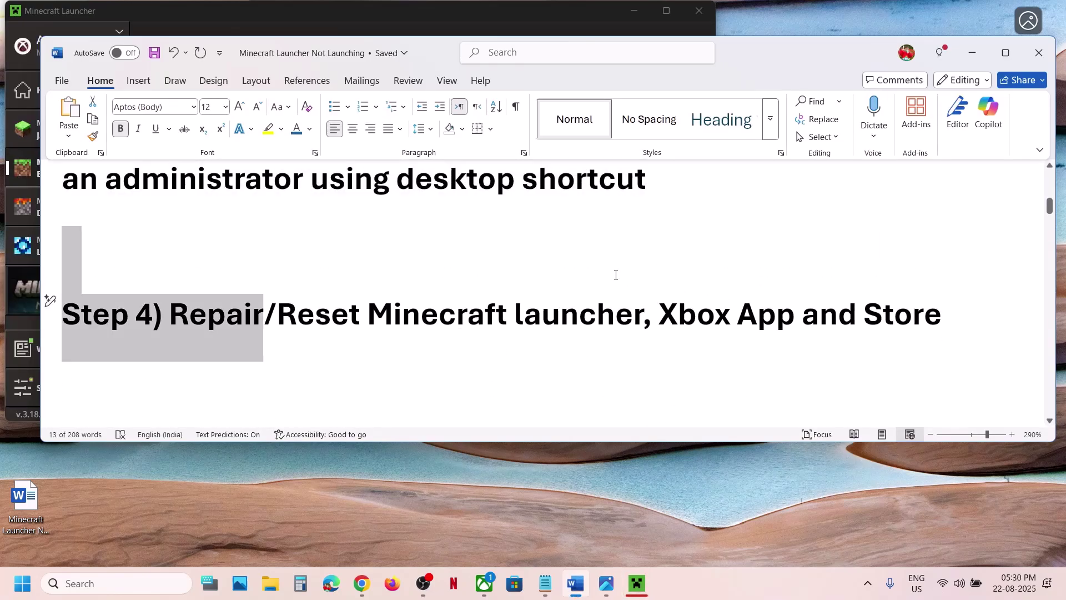
double_click(671, 18)
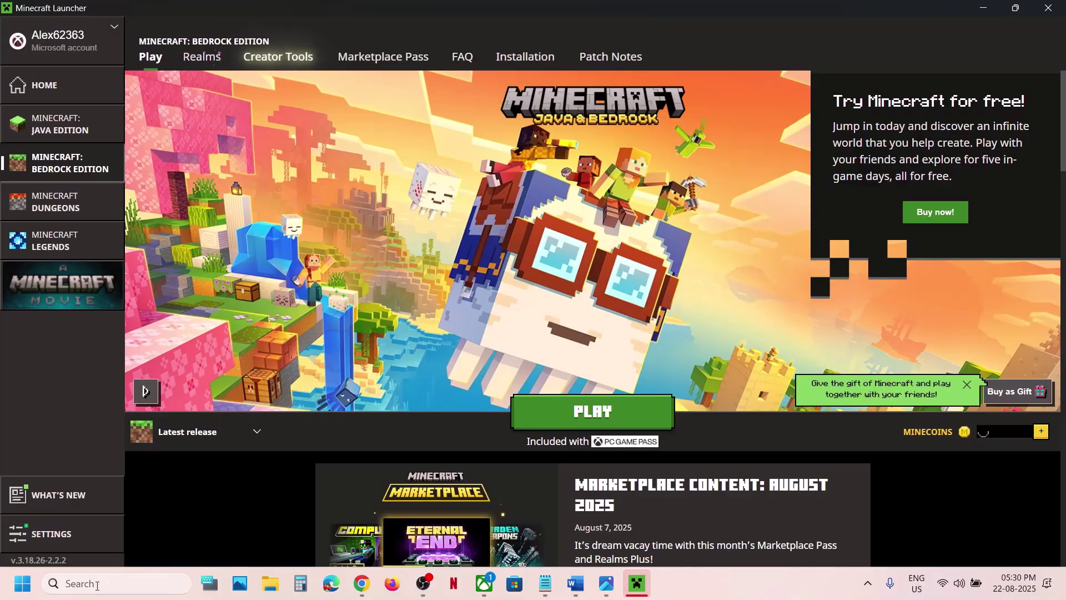
Search Windows for "minecraft", open the app settings of Minecraft Launcher and terminate the app and its processes.
left_click(103, 582)
type("minecraft")
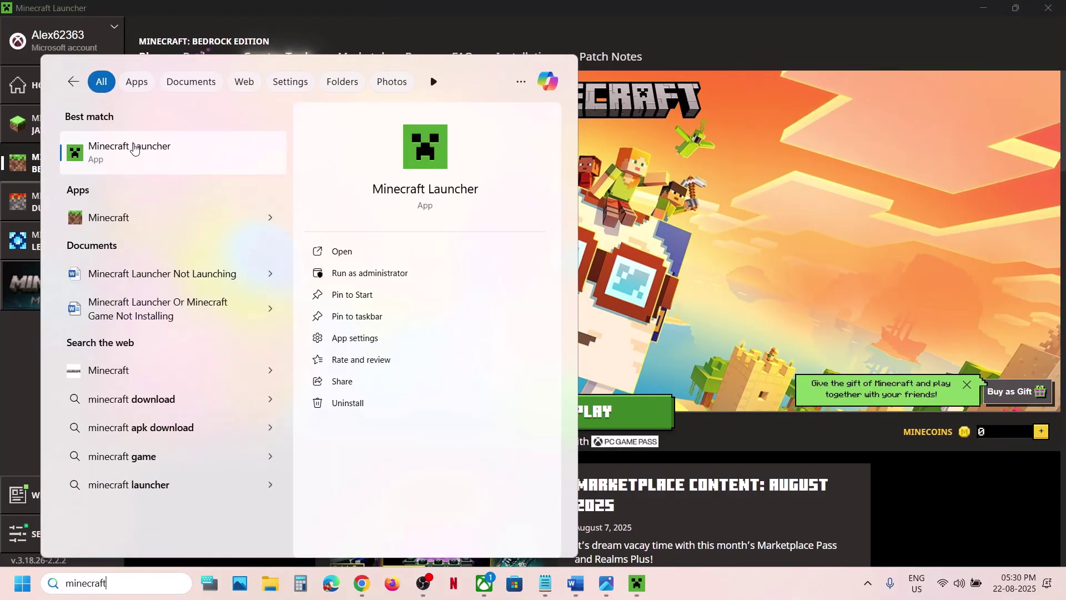
right_click(133, 148)
left_click(201, 240)
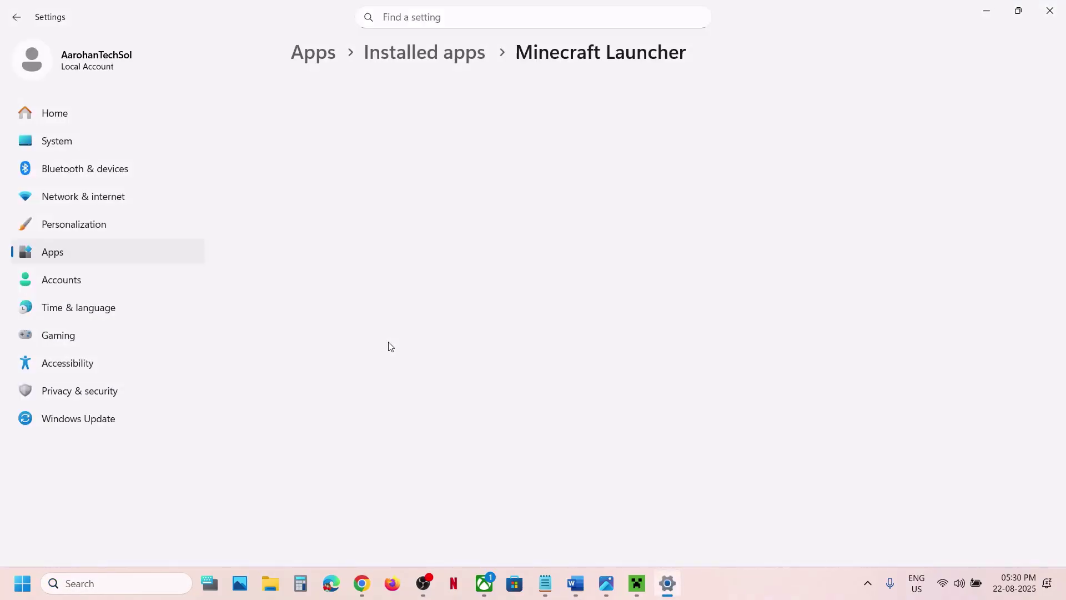
scroll(389, 346, "down", 5)
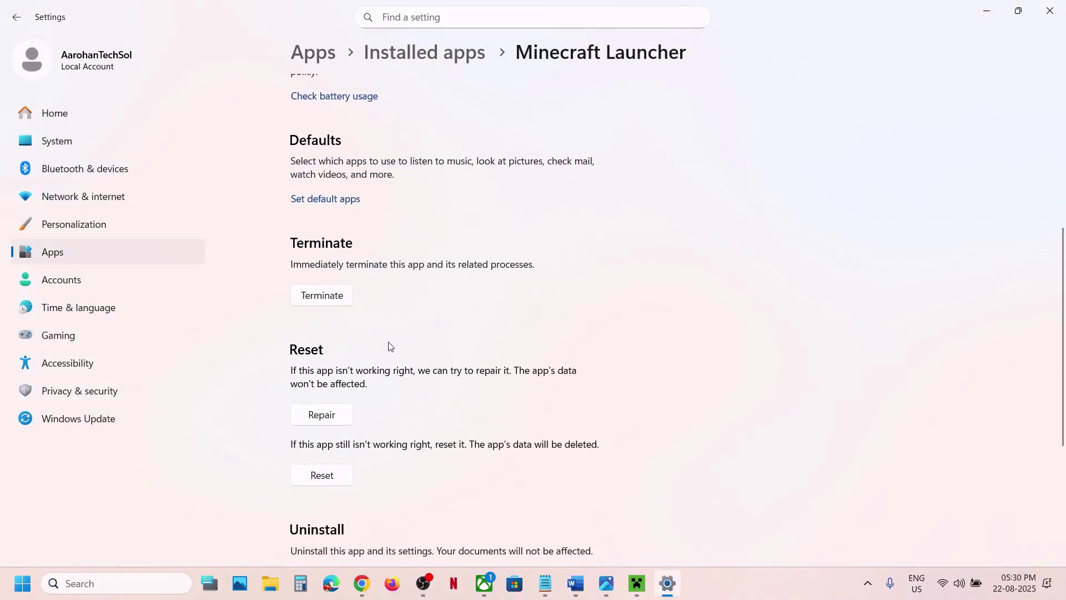
left_click(341, 303)
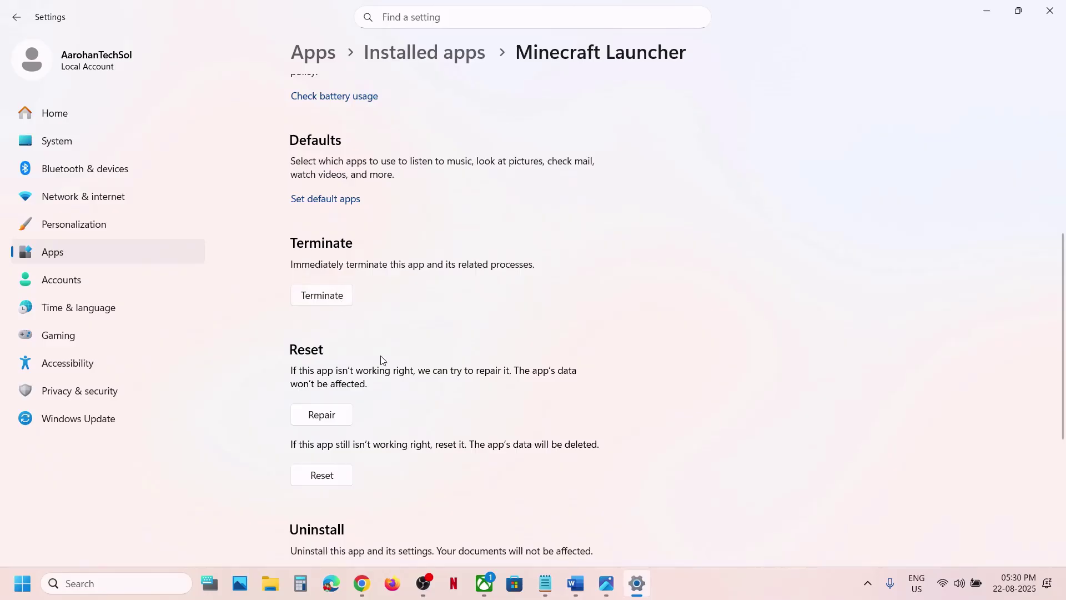
Repair Minecraft Launcher and reset its app data, confirming the reset.
left_click(324, 416)
left_click(324, 475)
left_click(384, 439)
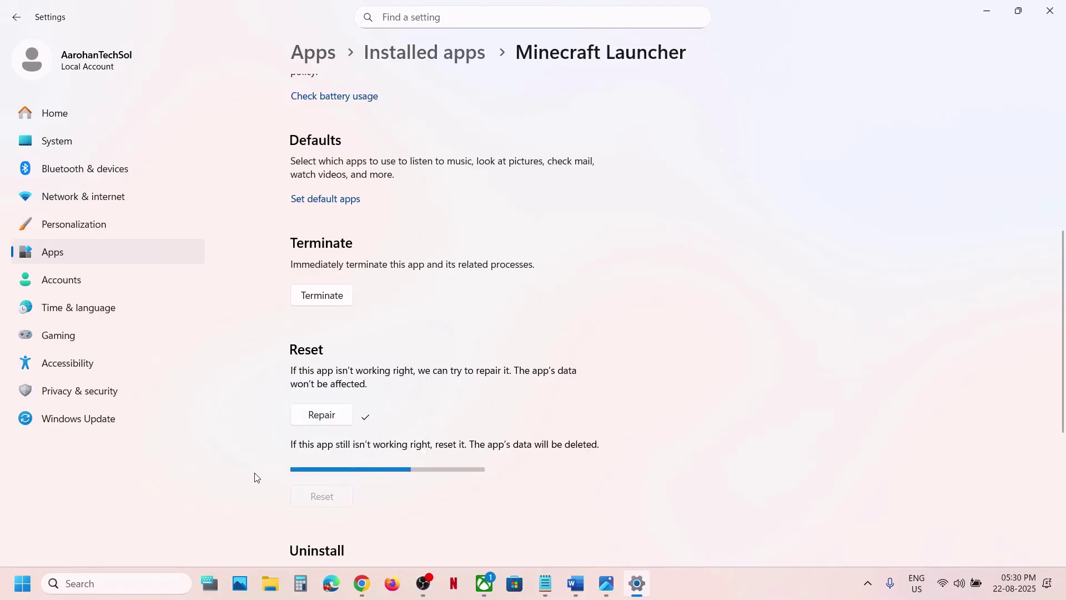
Search Windows for "minecraft launcher" and launch the app.
left_click(107, 584)
type("mine")
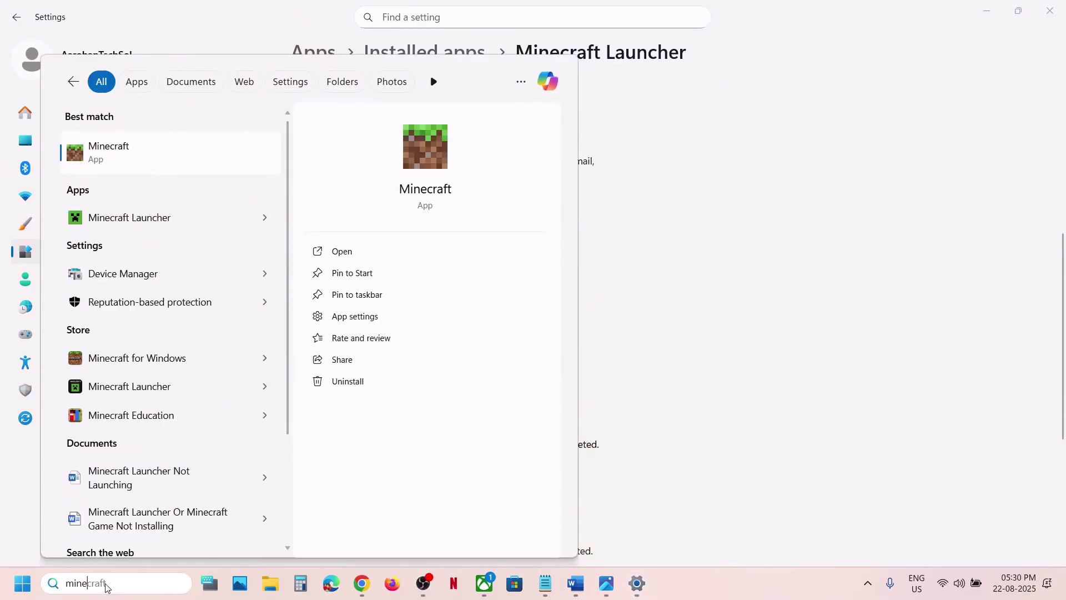
type("craft launcher")
key("Return")
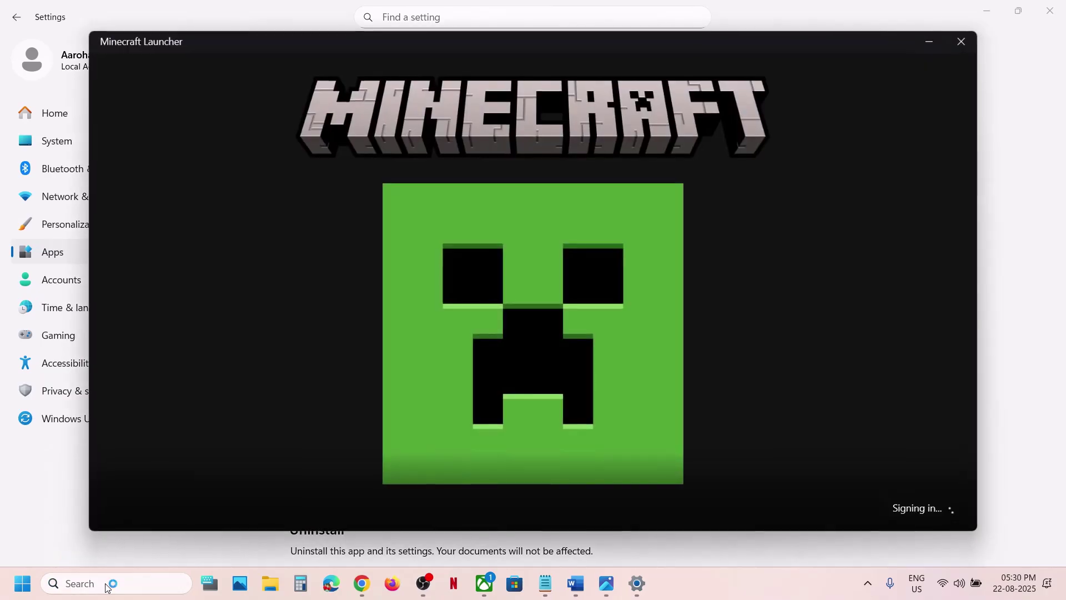
Switch to the Word document and highlight the Step 5 instruction on uninstalling and re-downloading Minecraft Launcher.
left_click(572, 582)
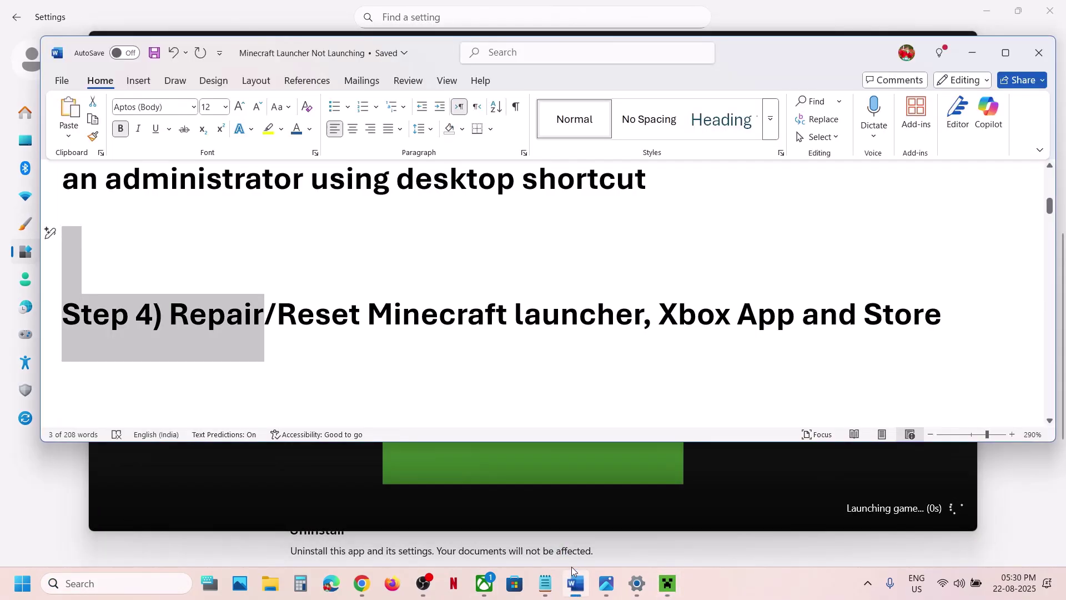
scroll(394, 331, "down", 3)
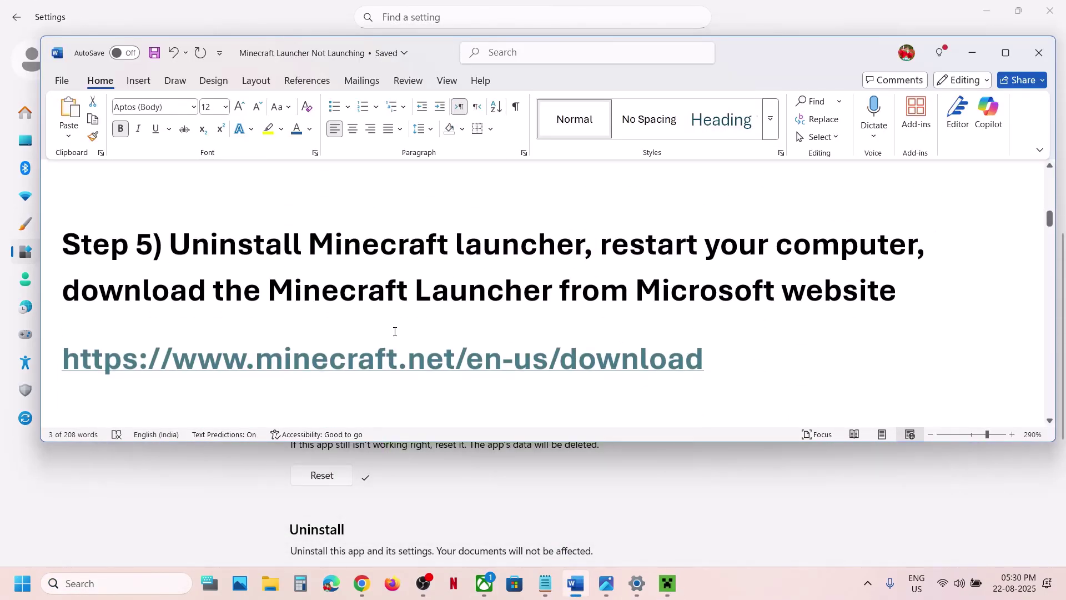
left_click_drag(197, 256, 776, 290)
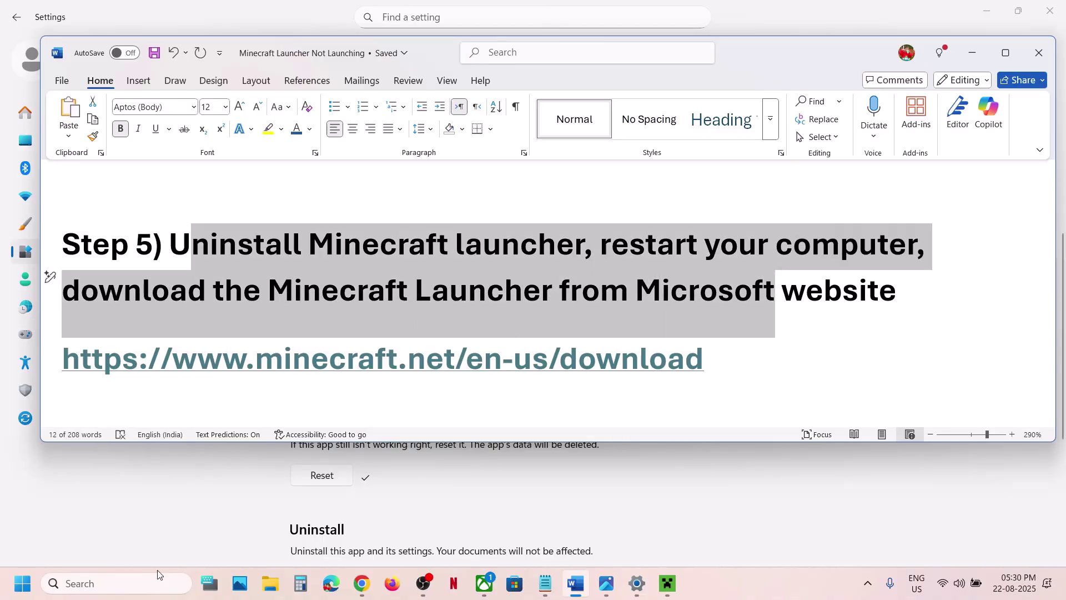
Find Minecraft Launcher through Windows search and uninstall it, confirming the removal.
left_click(119, 584)
type("mine")
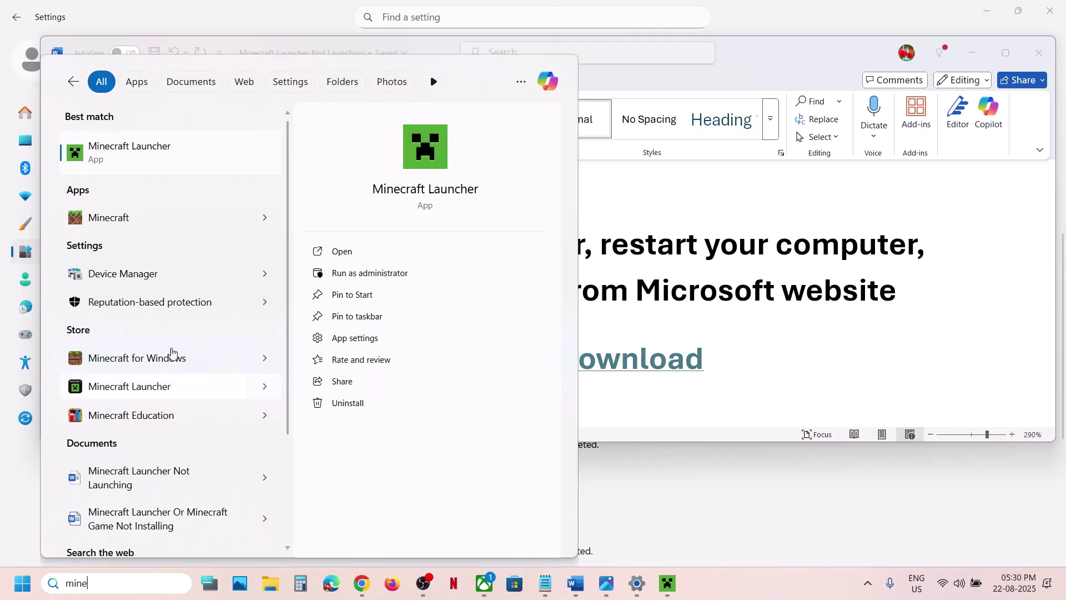
right_click(128, 163)
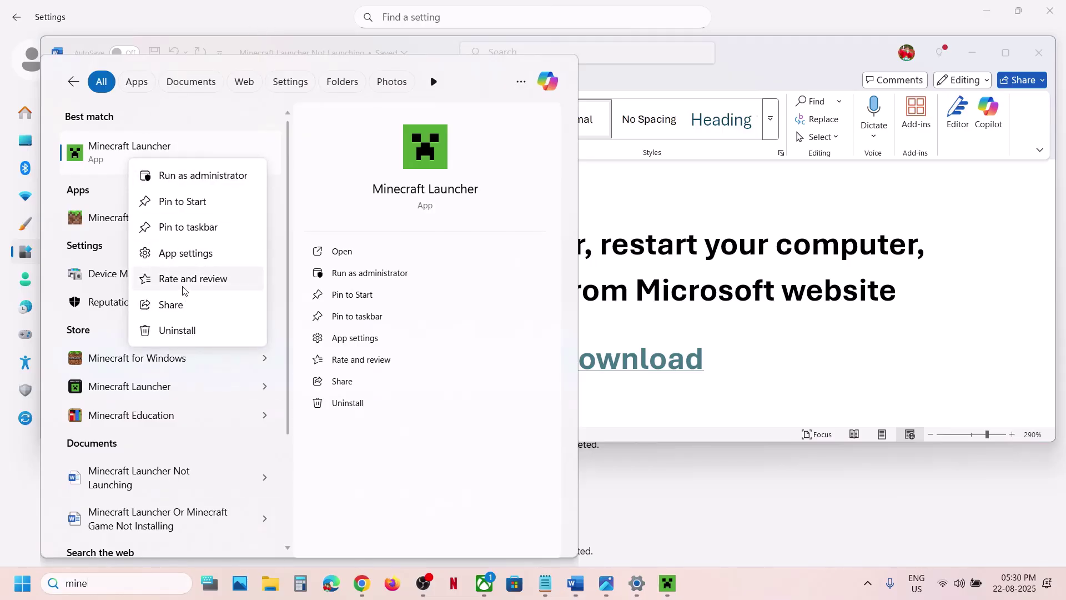
left_click(165, 331)
left_click(248, 316)
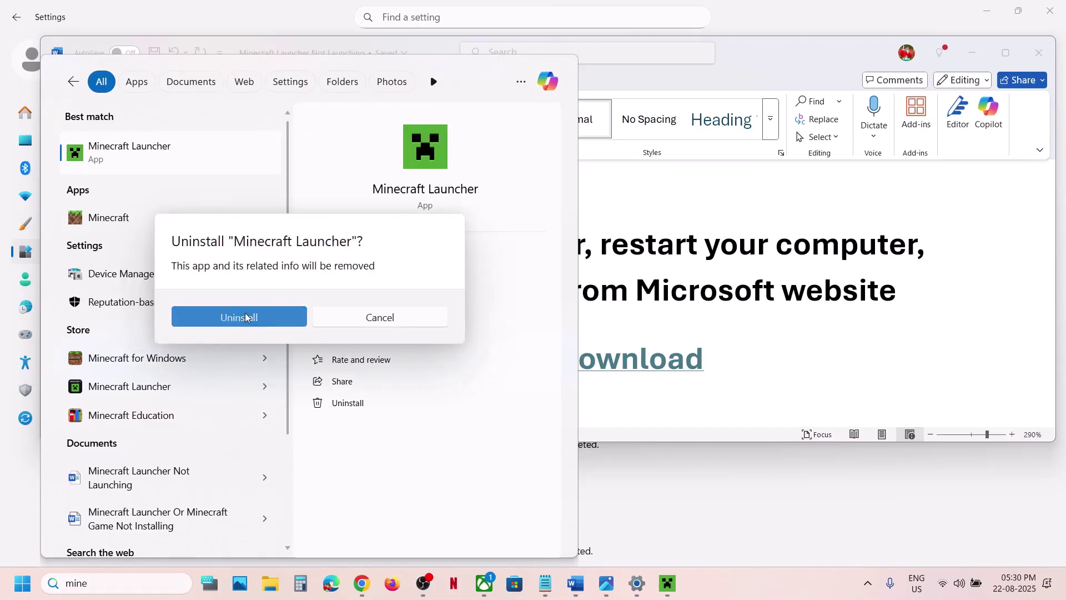
Copy the minecraft.net download link under Step 5 in the Word document.
left_click(737, 292)
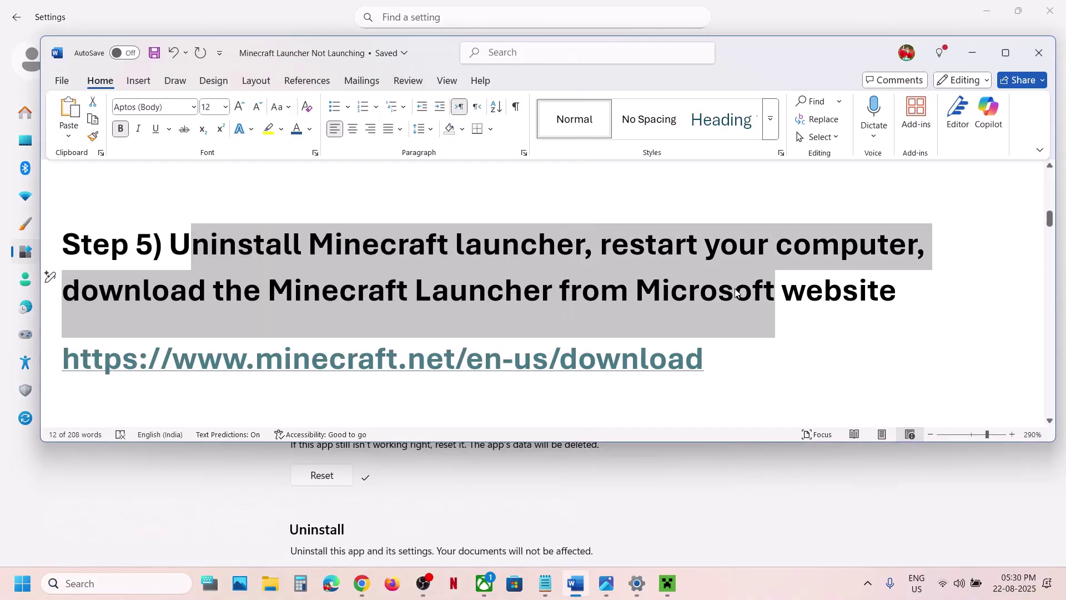
left_click(735, 349)
triple_click(730, 352)
key("ctrl+c")
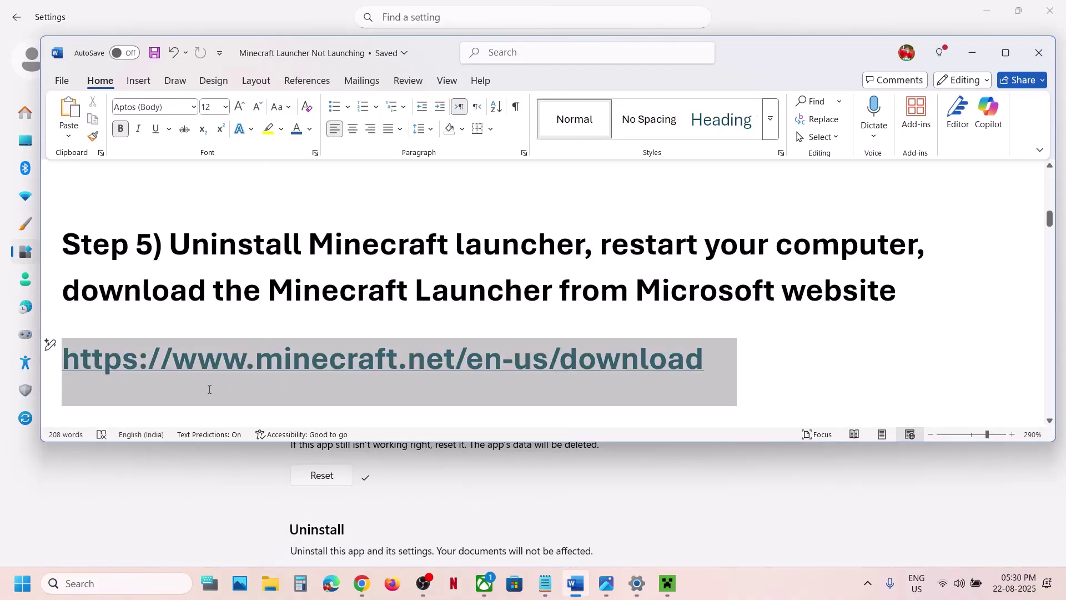
Switch to Chrome, open the copied Minecraft download link in a new tab and download the launcher for Windows.
left_click(362, 583)
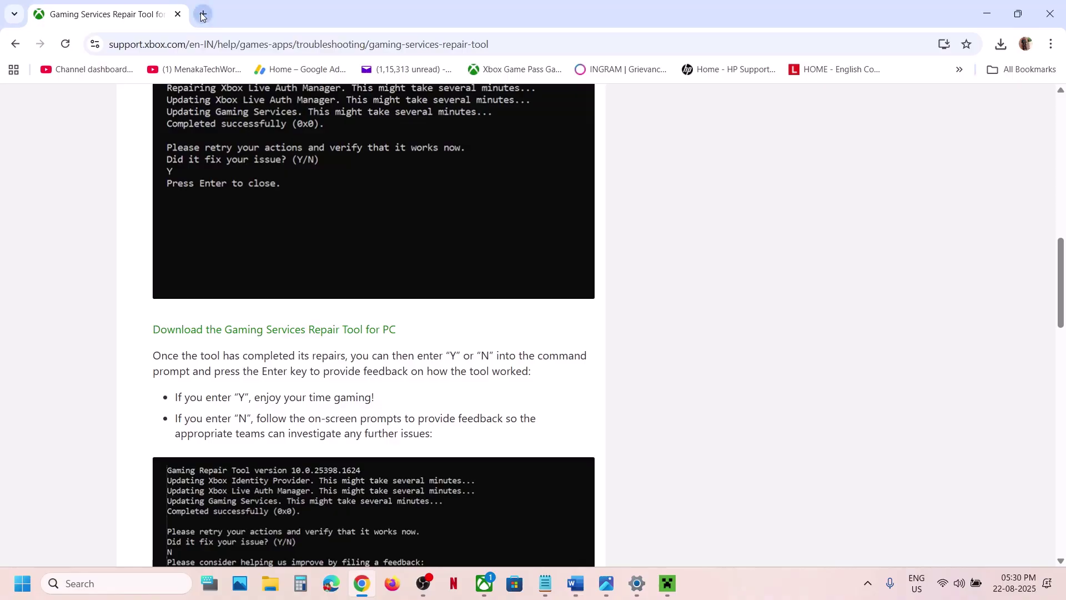
left_click(203, 14)
key("ctrl+v")
key("Return")
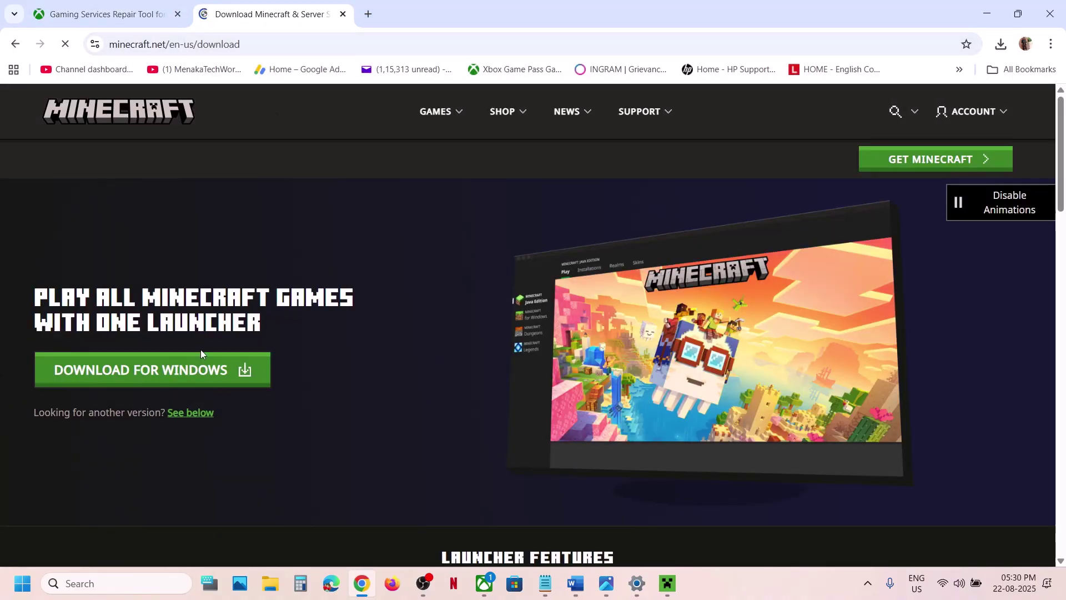
left_click(171, 380)
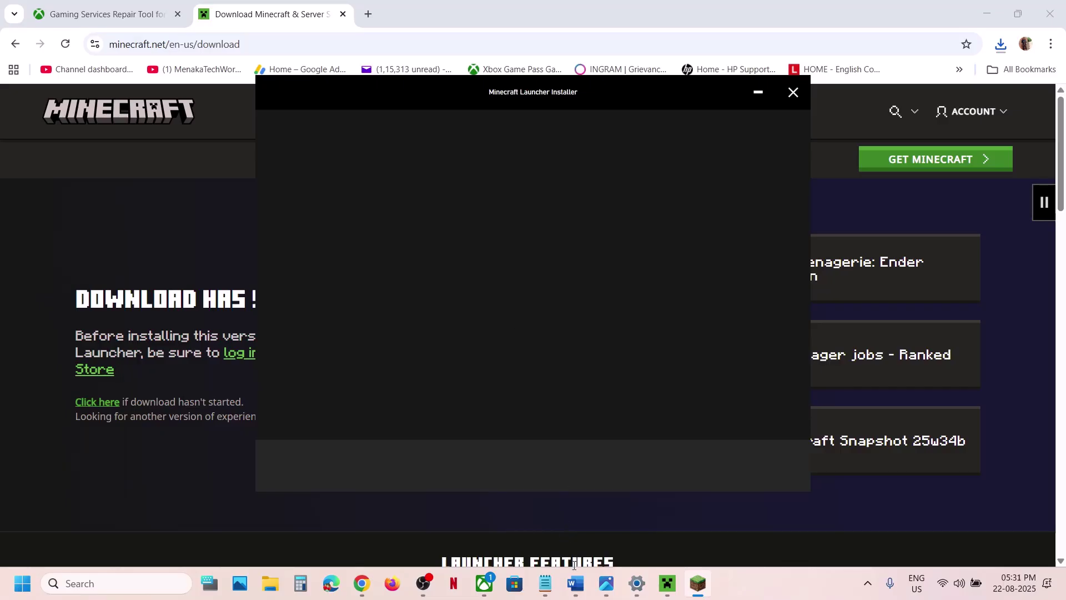
Switch to the Word document and highlight the Step 6 instruction on trying the legacy version of Minecraft Launcher.
mouse_move(577, 592)
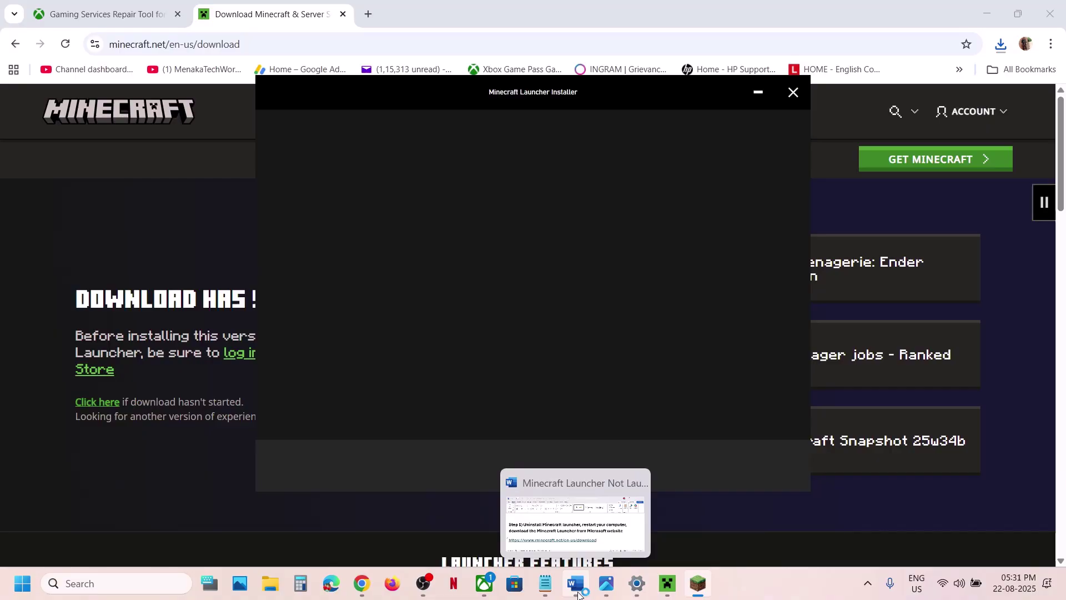
left_click(576, 584)
scroll(295, 307, "down", 4)
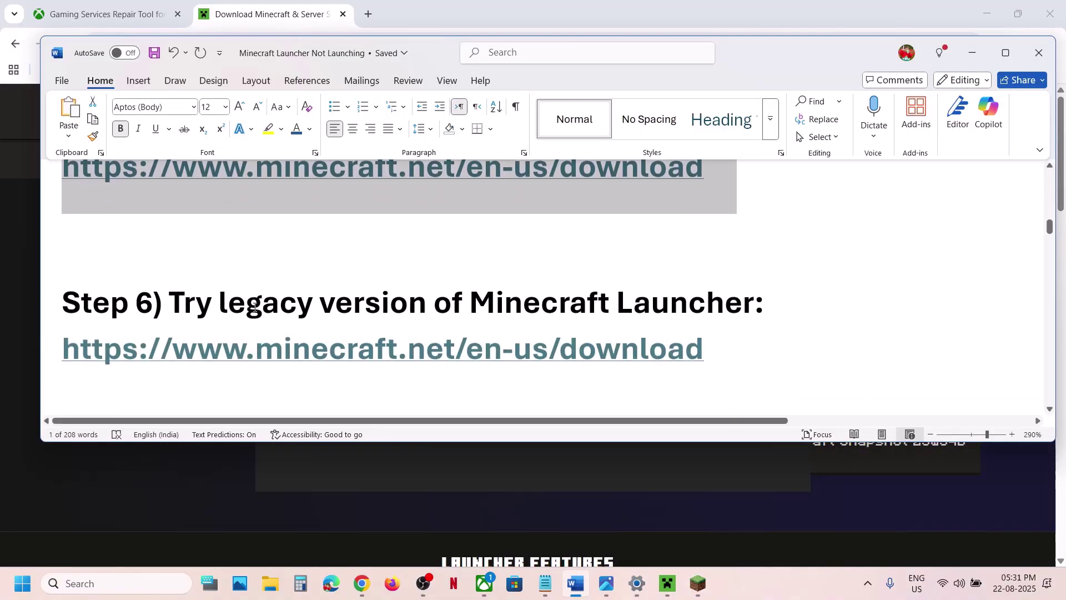
left_click_drag(295, 308, 754, 305)
Return to the Minecraft Launcher Installer, accept the Microsoft Software License Terms and start the installation.
left_click(975, 58)
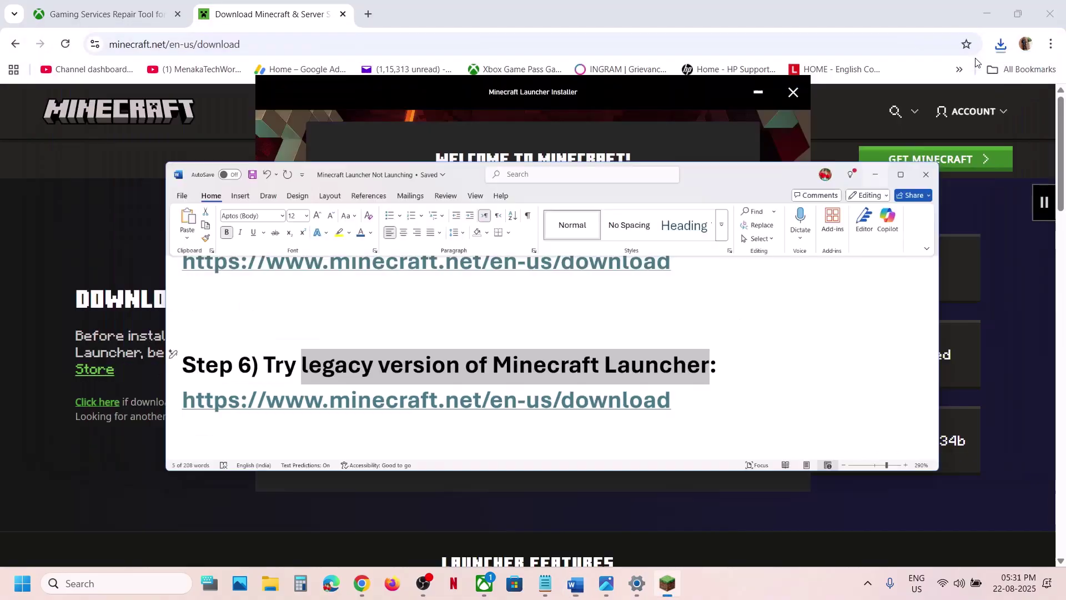
left_click(401, 315)
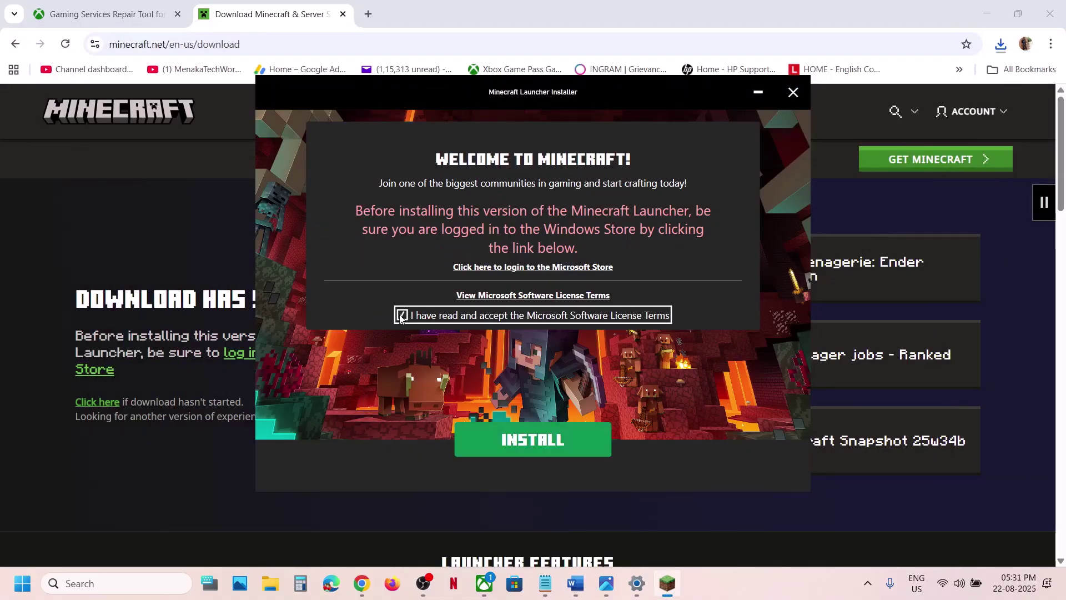
left_click(537, 444)
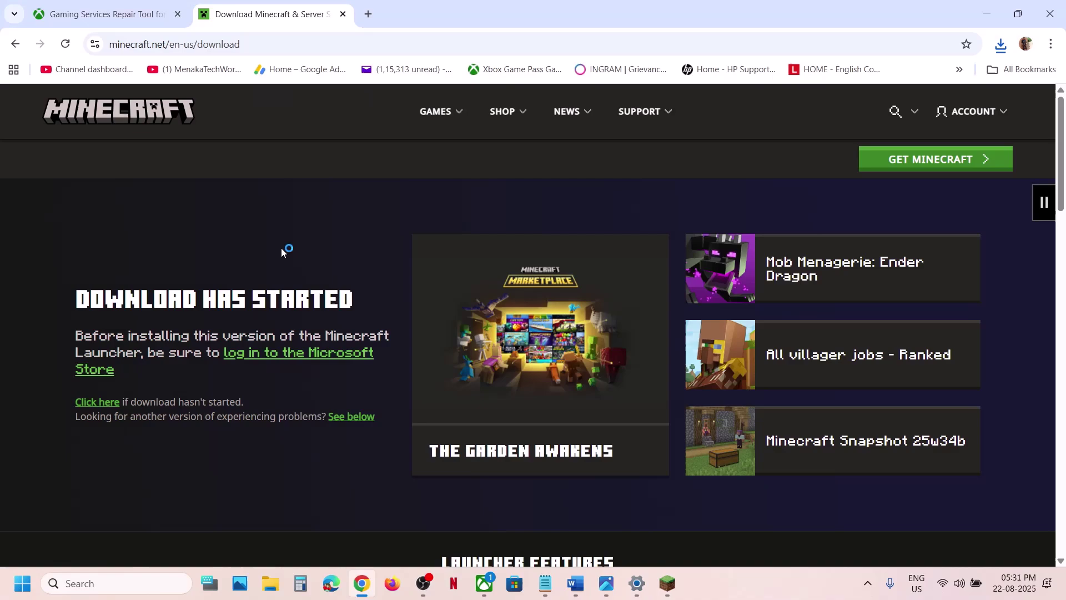
Reload the initial Minecraft download page and download the Windows Legacy launcher from Other Versions & Platforms.
left_click(15, 44)
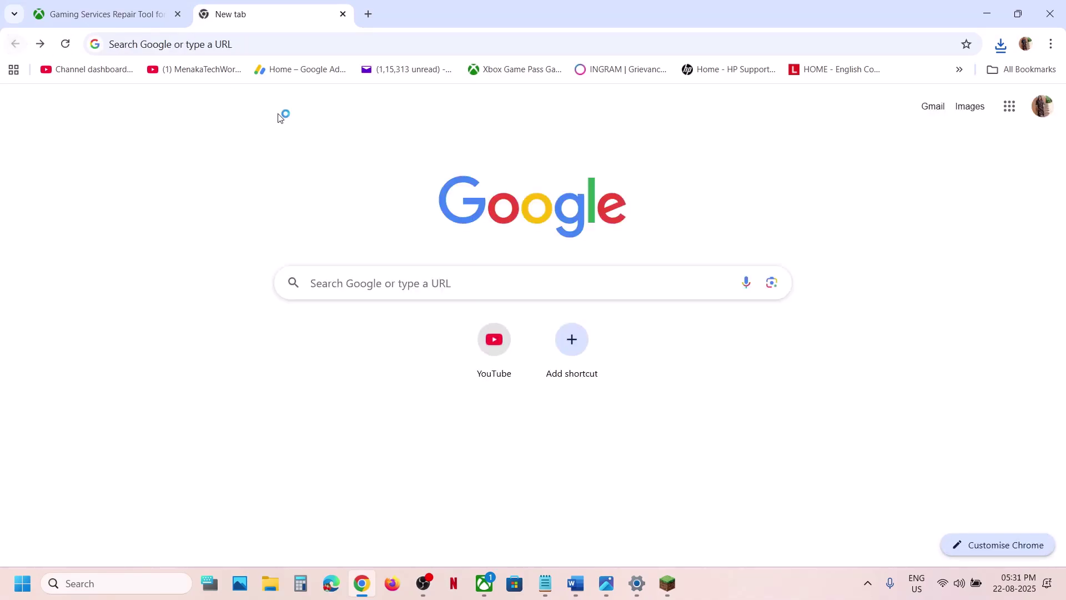
left_click(40, 44)
scroll(301, 278, "down", 6)
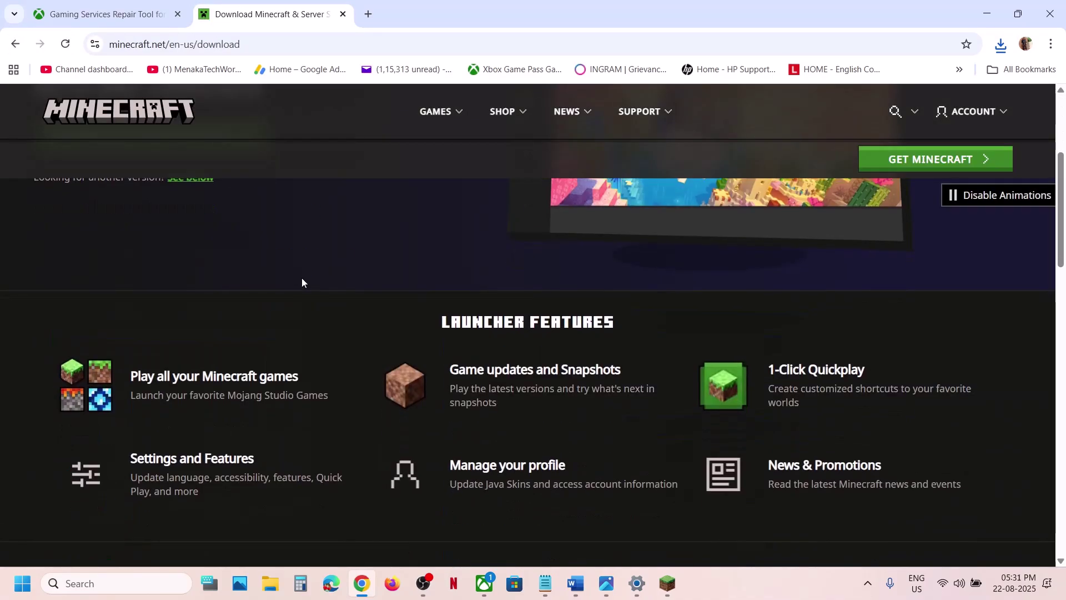
scroll(302, 277, "down", 9)
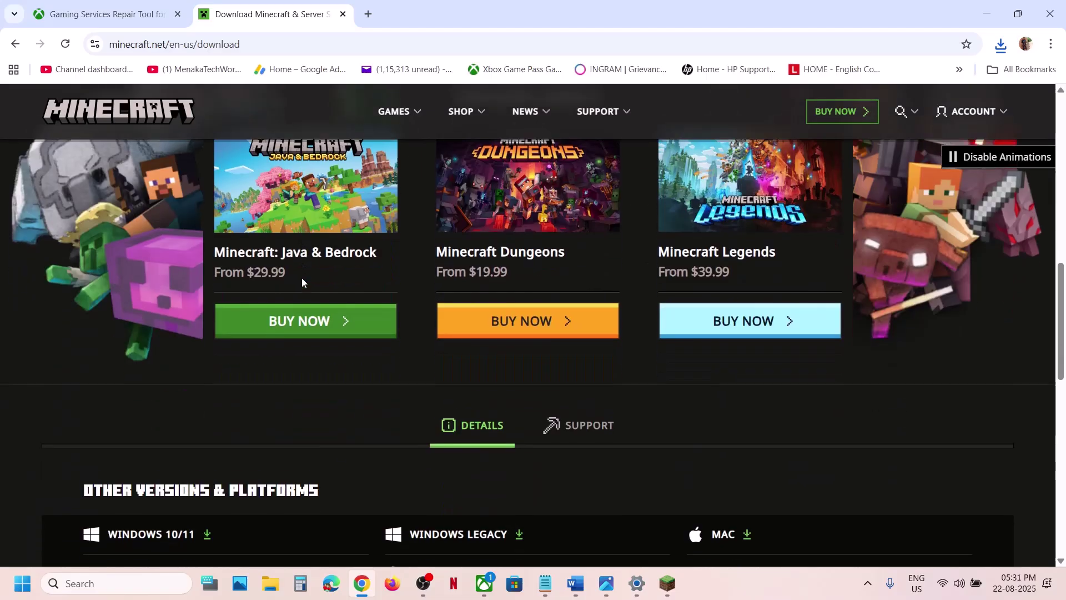
scroll(301, 282, "down", 1)
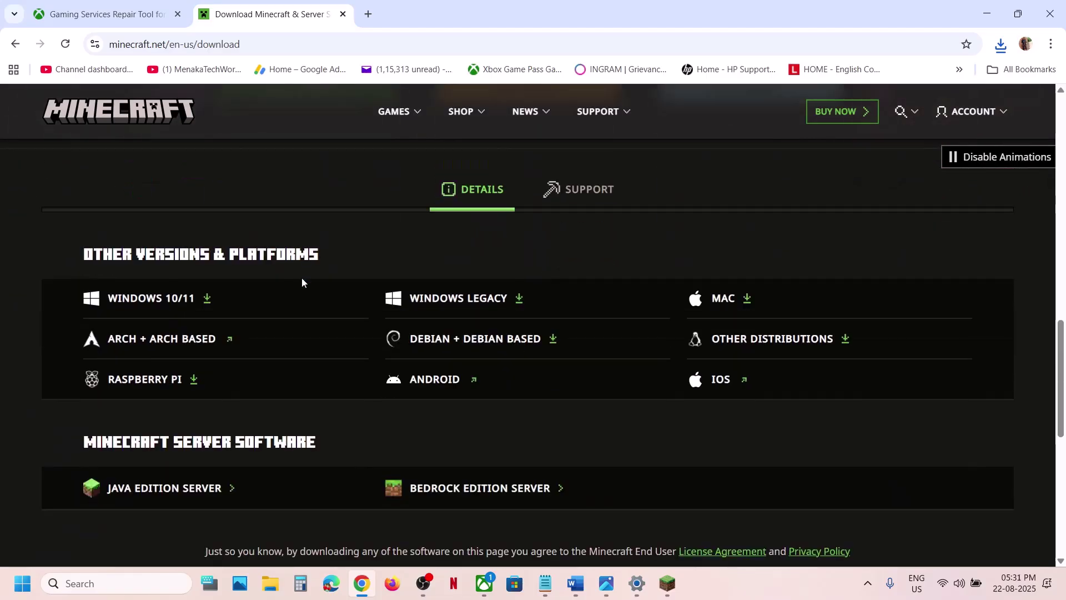
left_click(460, 300)
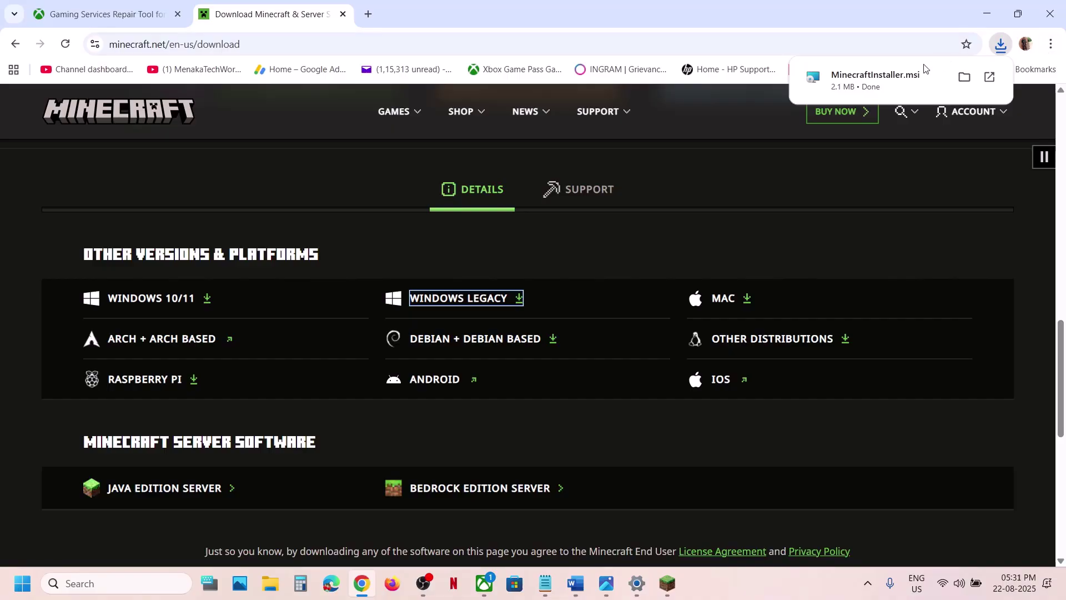
Run MinecraftInstaller.msi, install to the default folder, allow it to make changes and finish with the launcher set to start.
left_click(924, 69)
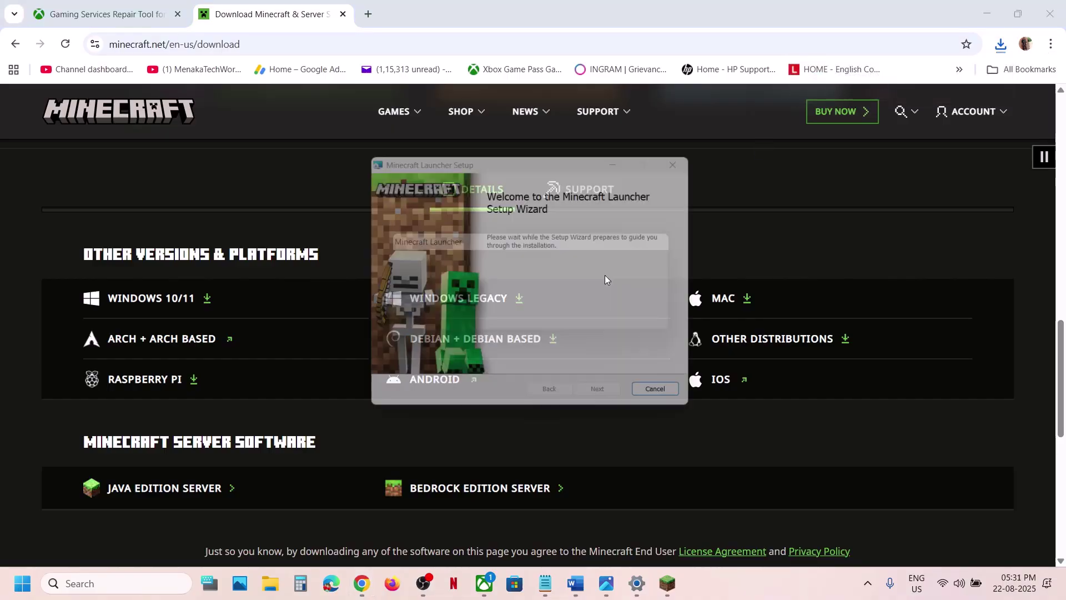
left_click(605, 399)
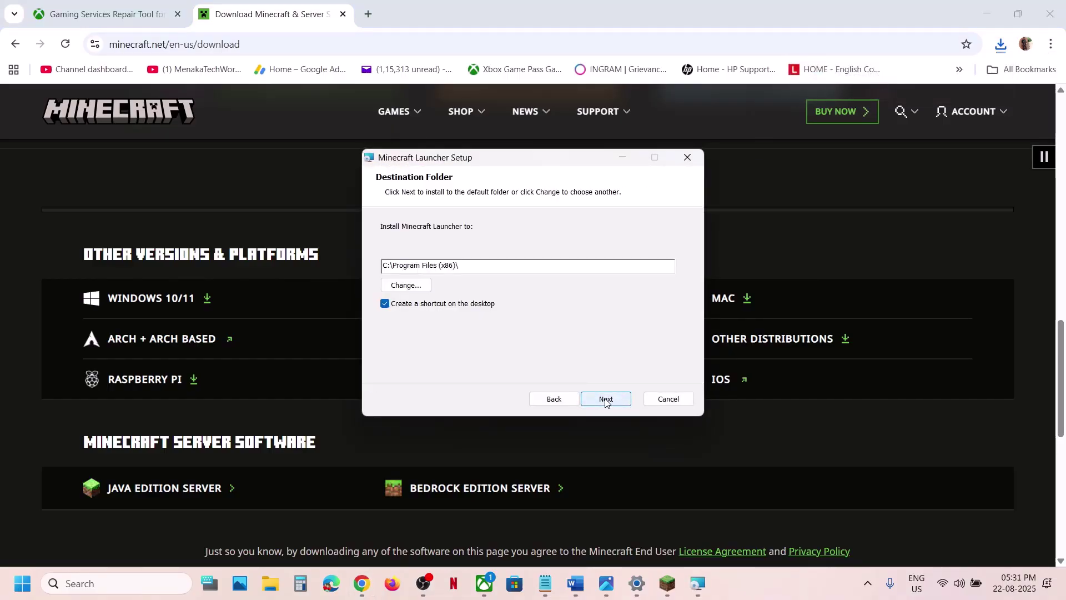
left_click(604, 401)
left_click(602, 400)
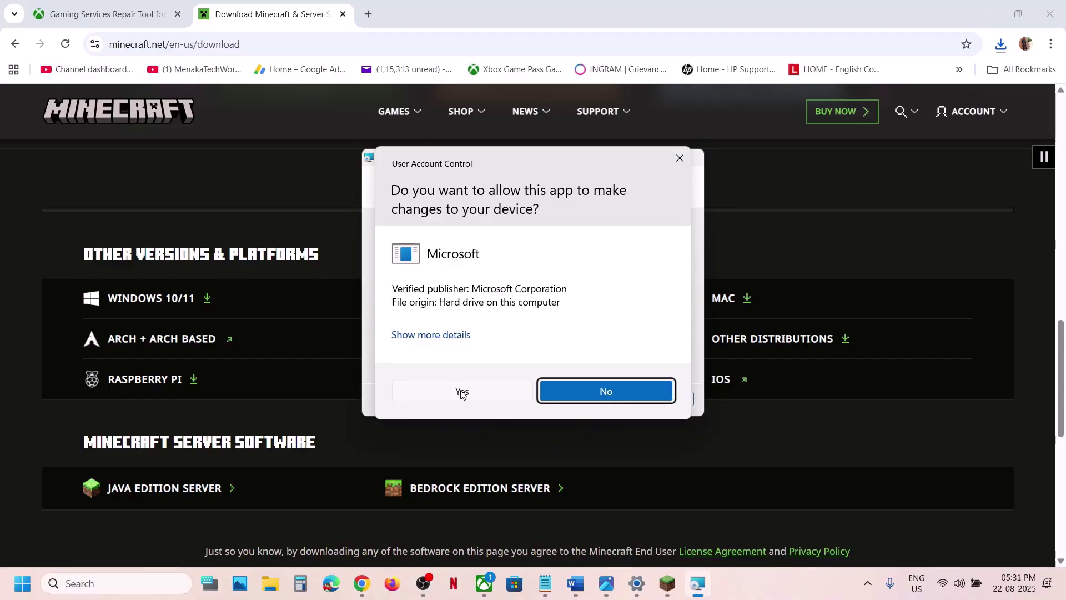
left_click(461, 392)
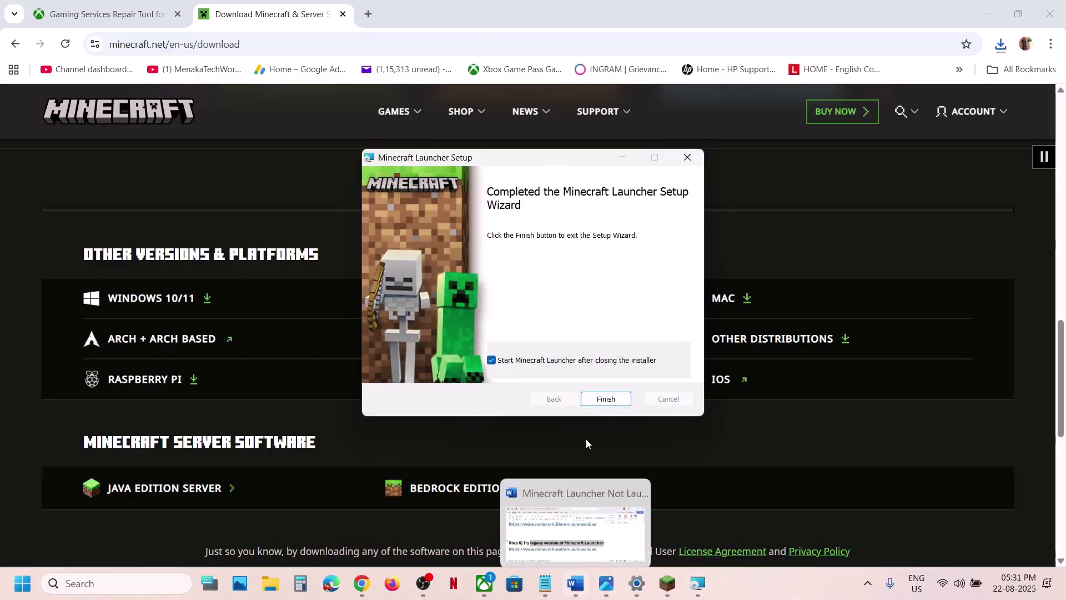
left_click(606, 399)
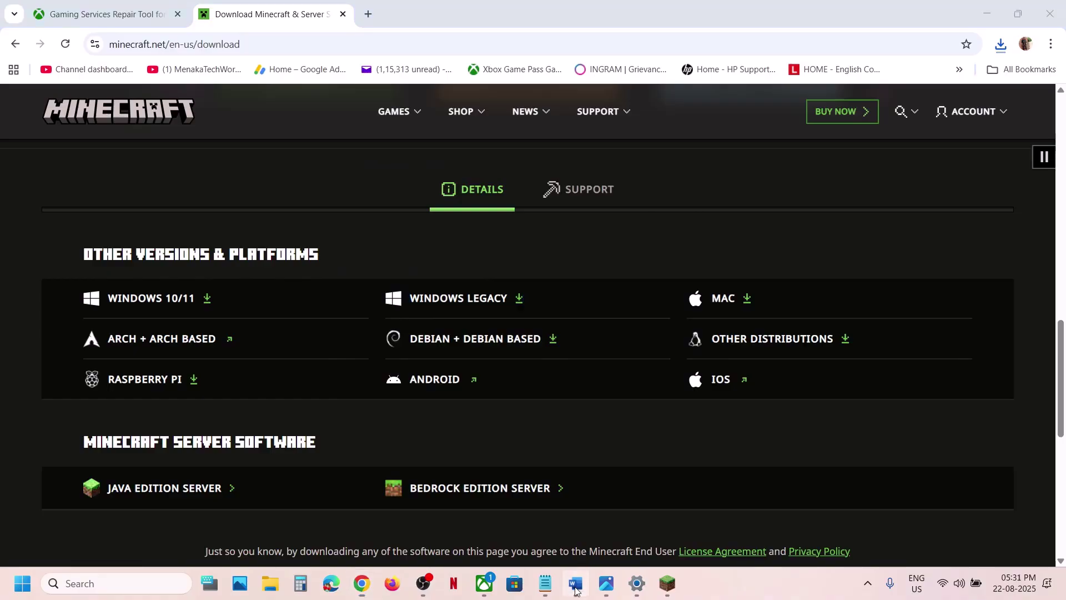
Check Step 7 in the Word document, switch to File Explorer and open the user's profile folder under C:\Users.
left_click(575, 584)
scroll(391, 358, "down", 4)
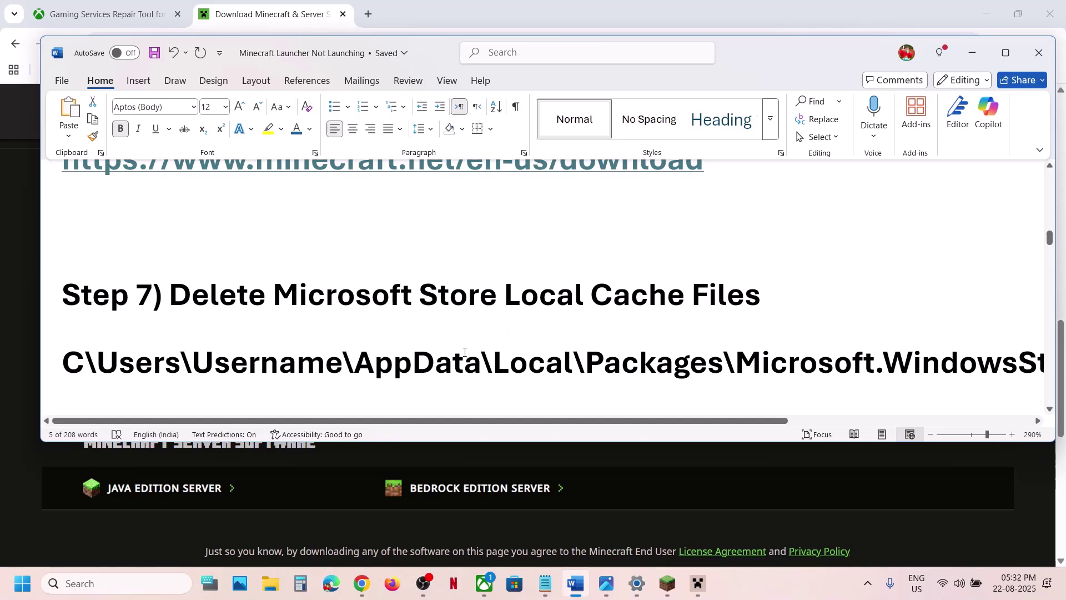
left_click(270, 583)
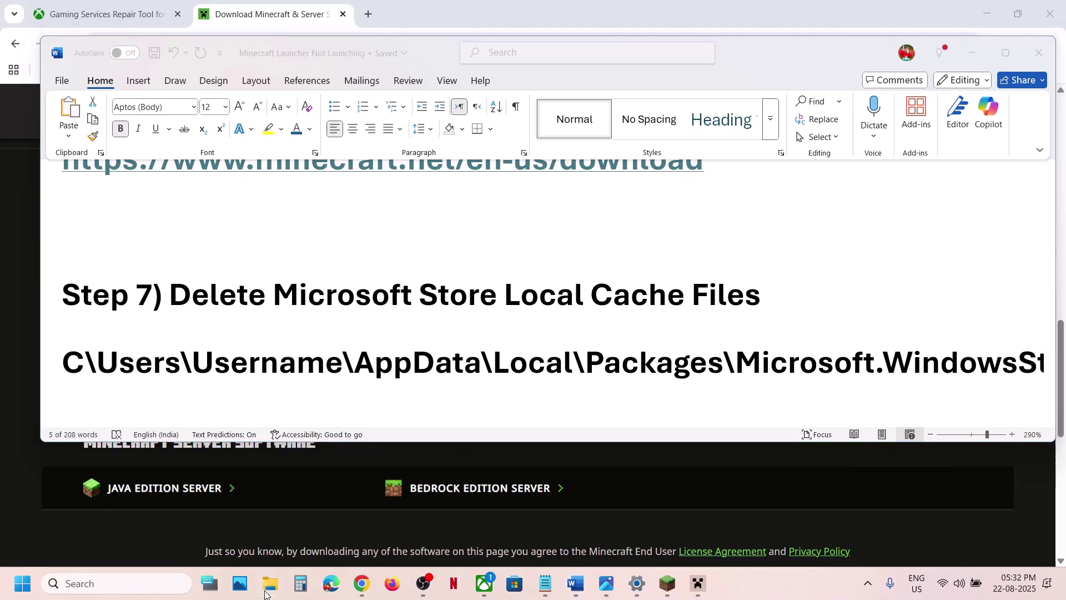
left_click(56, 354)
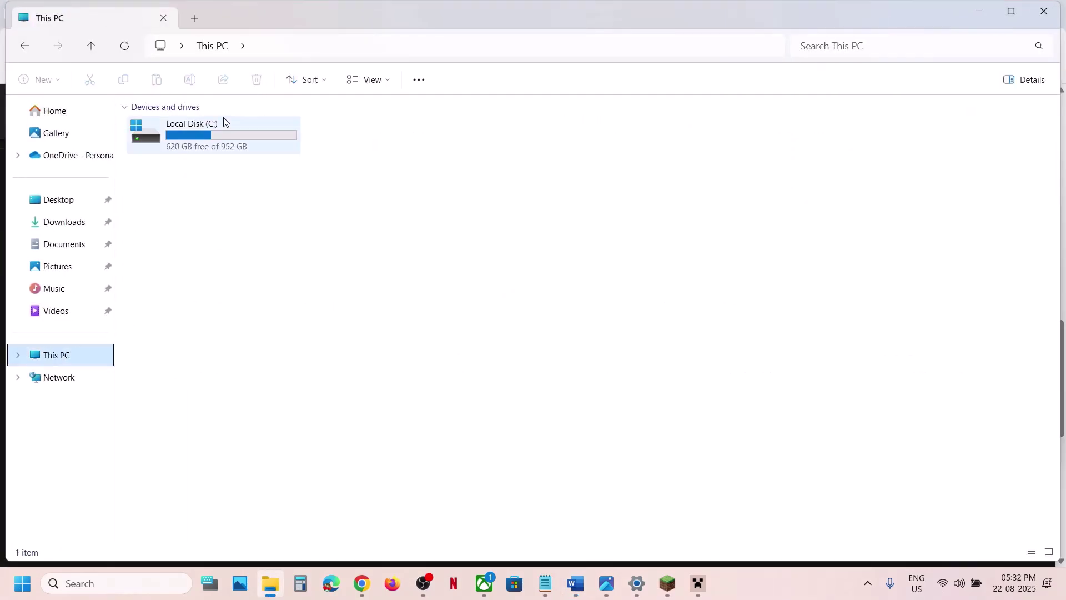
left_click(219, 125)
double_click(219, 125)
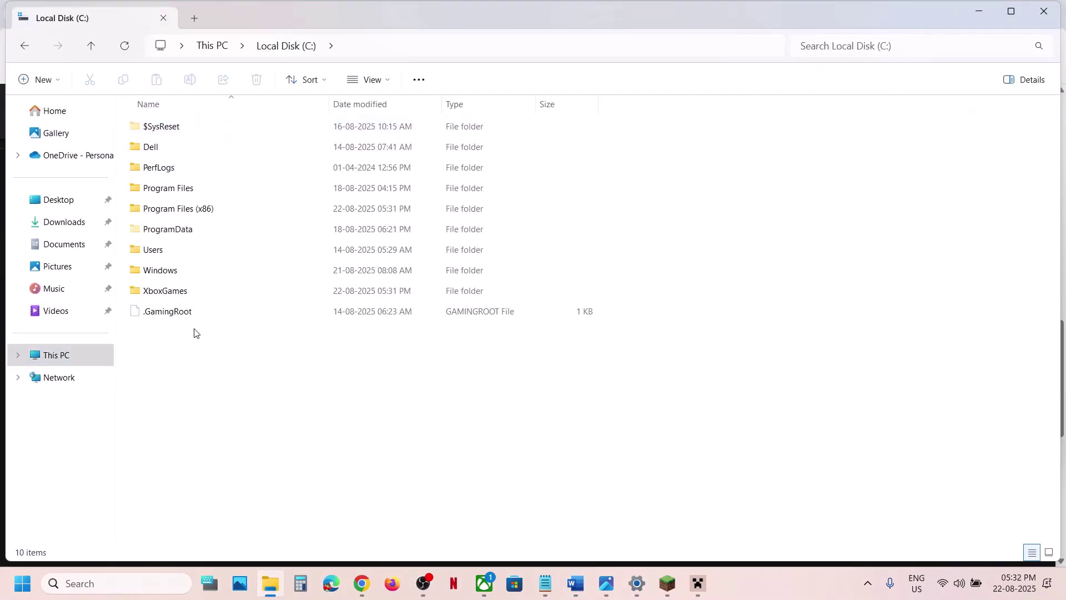
double_click(166, 253)
double_click(174, 135)
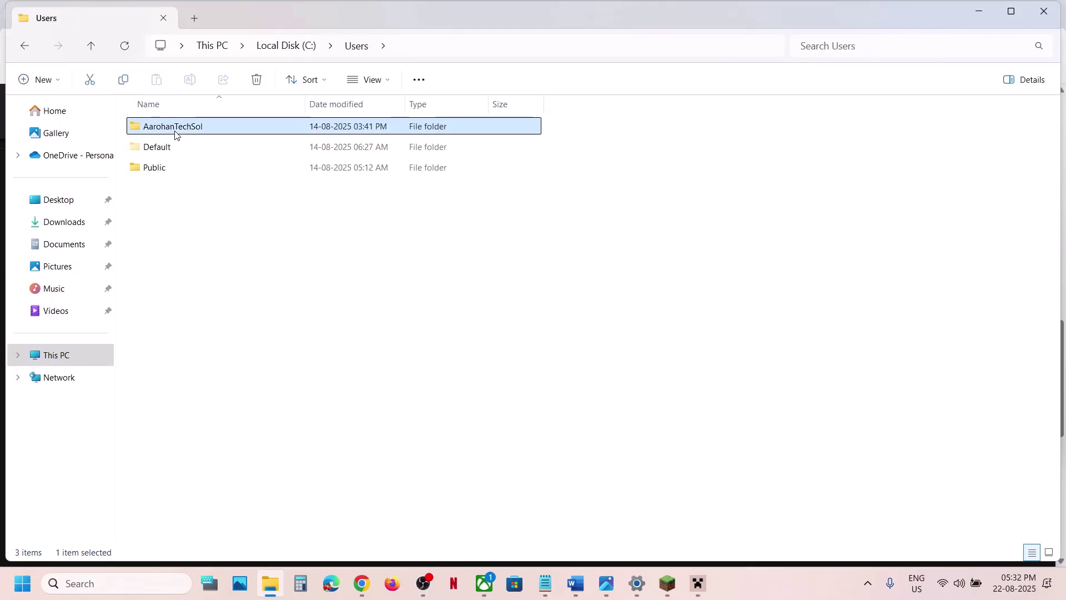
Check the Hidden items display option and open AppData\Local\Packages inside the user's profile folder.
left_click(171, 152)
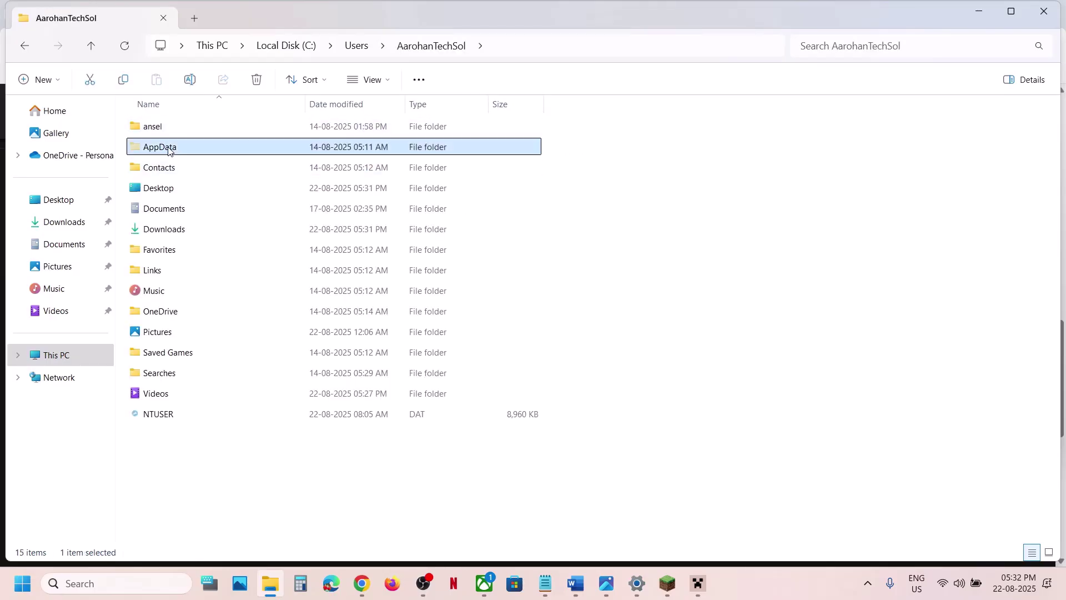
left_click(384, 77)
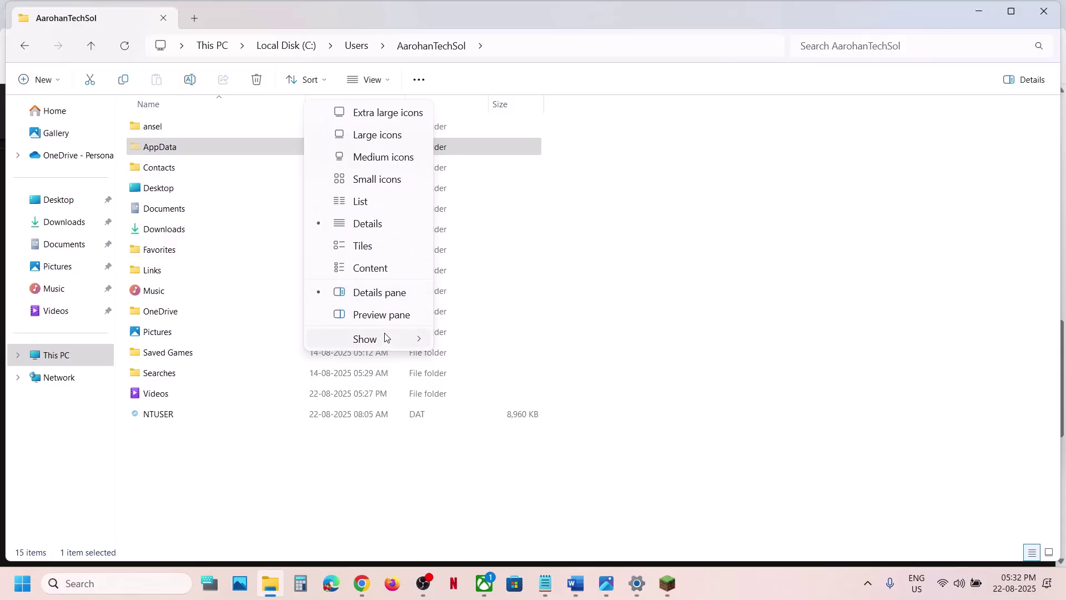
mouse_move(388, 336)
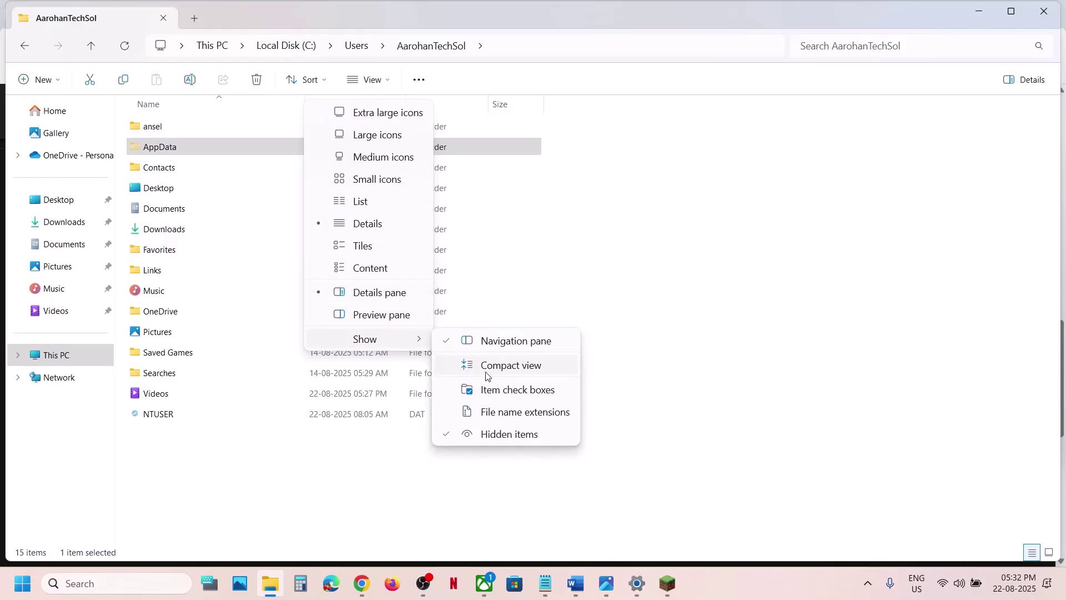
double_click(190, 148)
double_click(168, 126)
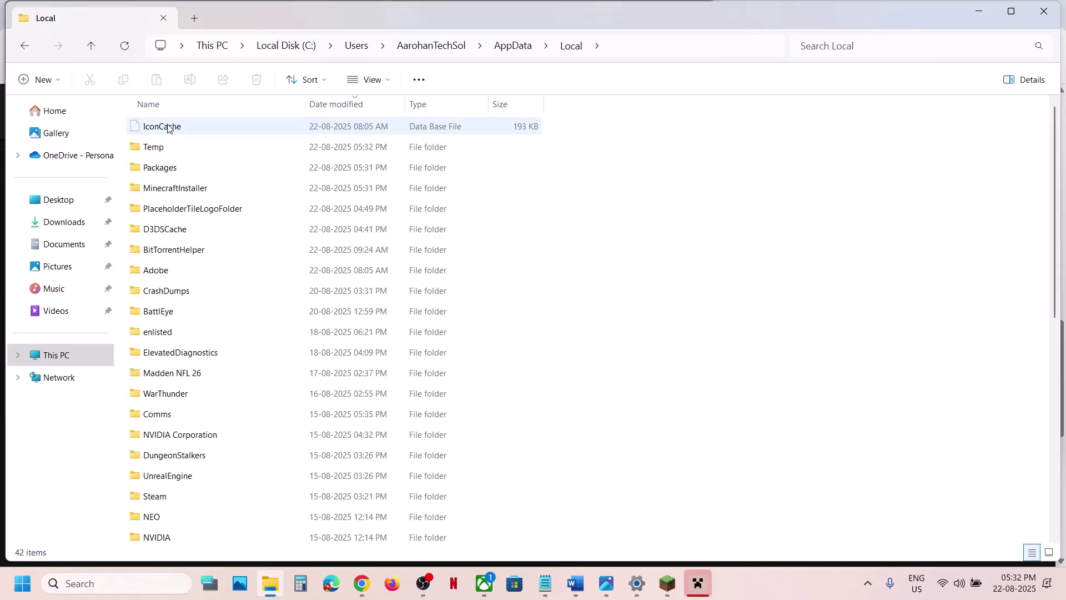
left_click(175, 169)
double_click(175, 168)
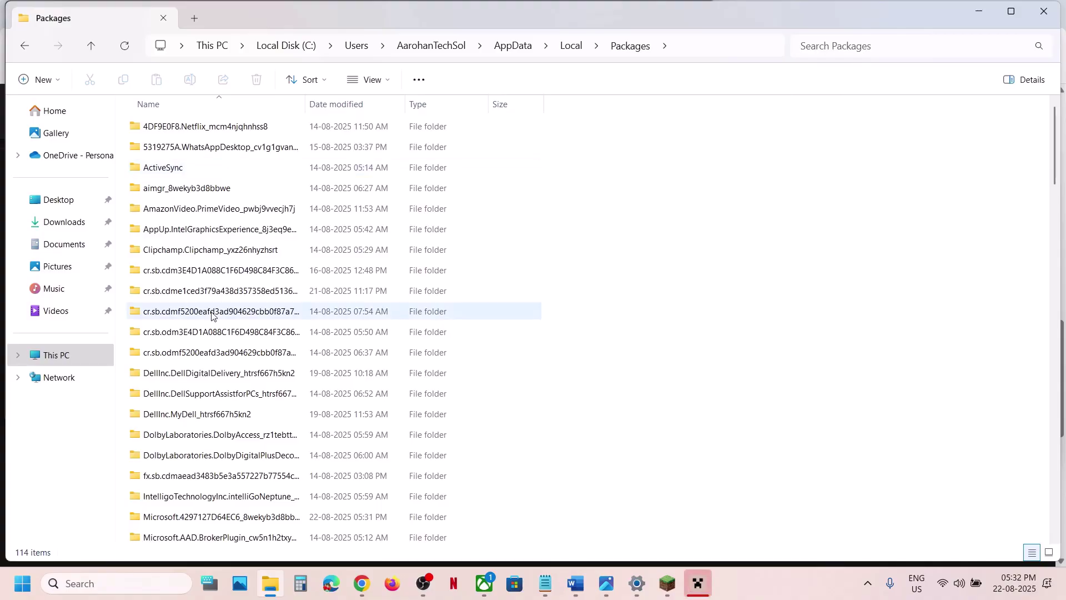
Open the Microsoft.WindowsStore_8wekyb3d8bbwe folder inside Packages.
scroll(208, 312, "down", 15)
scroll(212, 316, "down", 2)
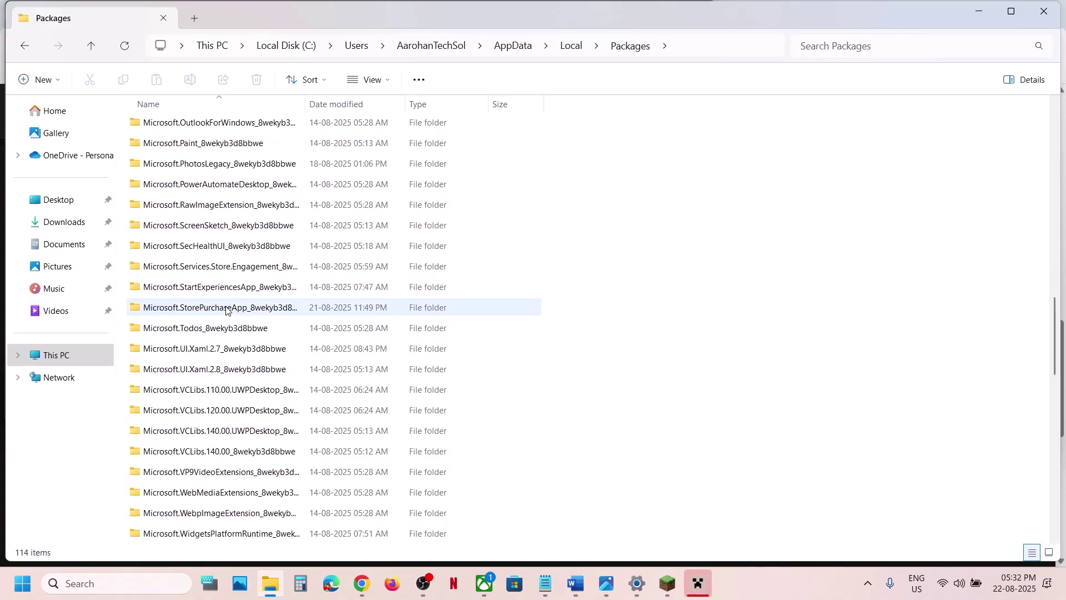
scroll(212, 399, "down", 9)
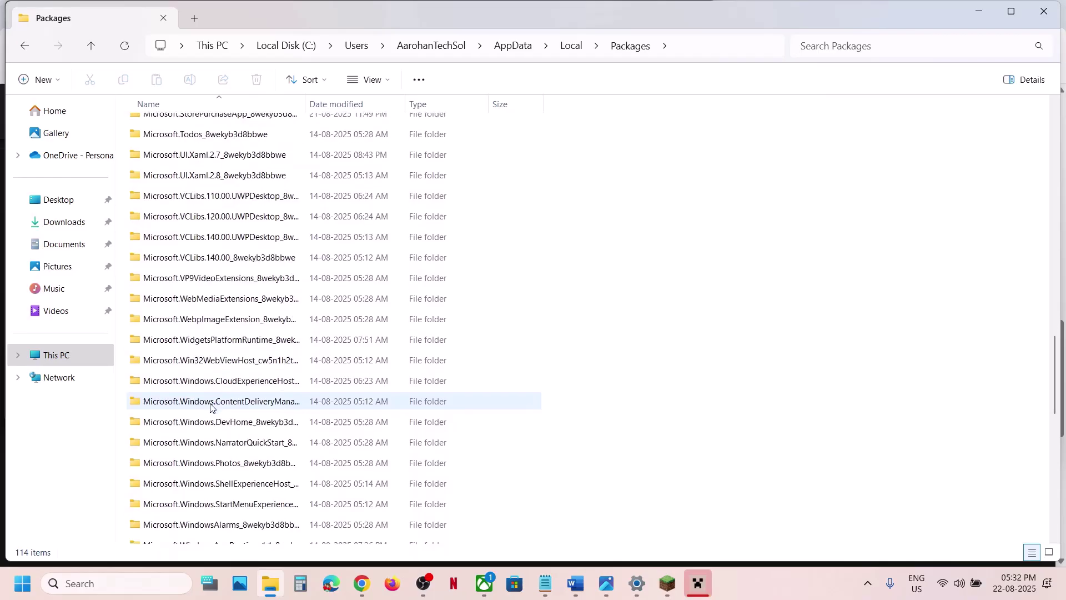
scroll(211, 405, "down", 3)
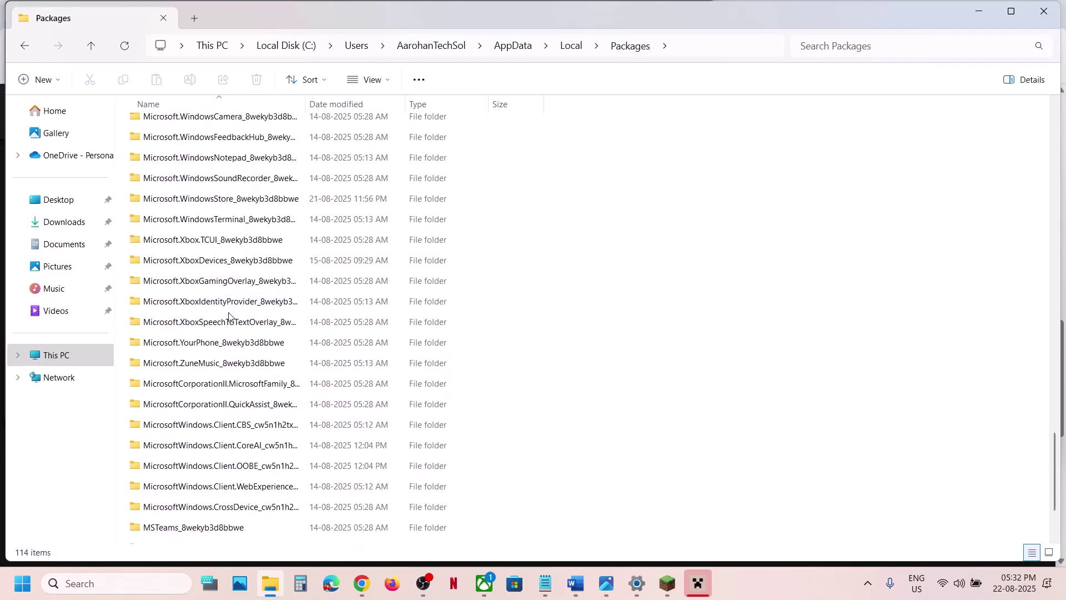
left_click(204, 203)
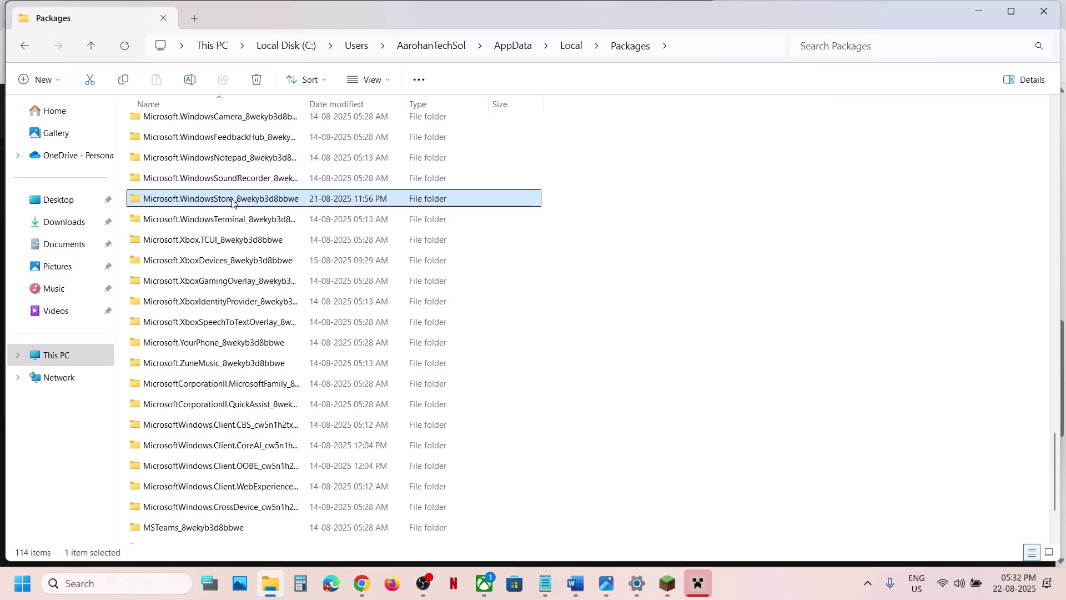
double_click(229, 200)
Delete the LocalCache folder, then switch to the Minecraft Launcher Installer and start the launcher from it.
left_click(172, 173)
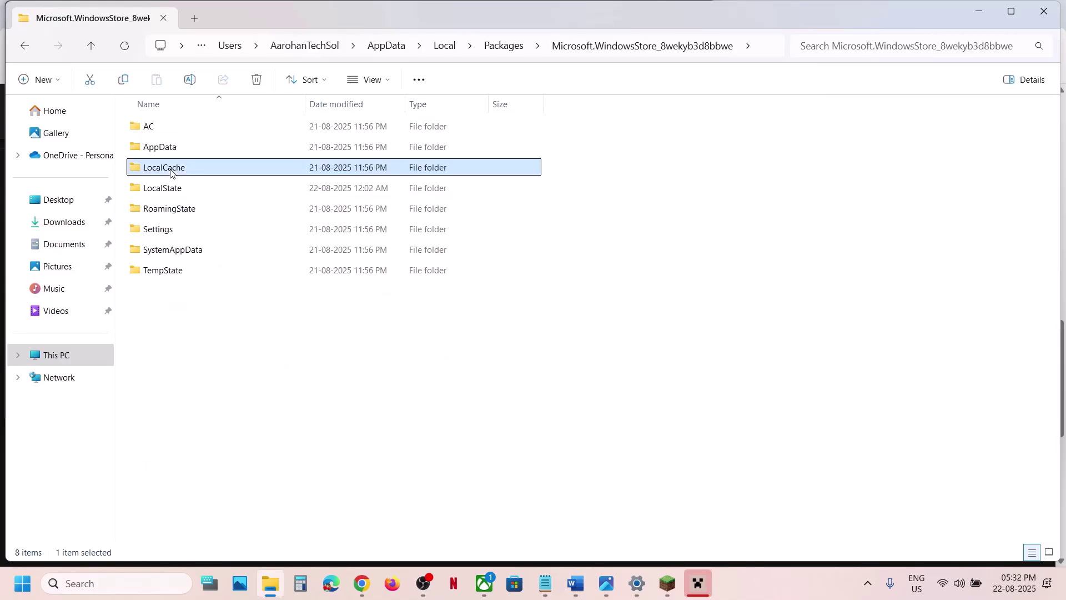
right_click(171, 173)
left_click(317, 192)
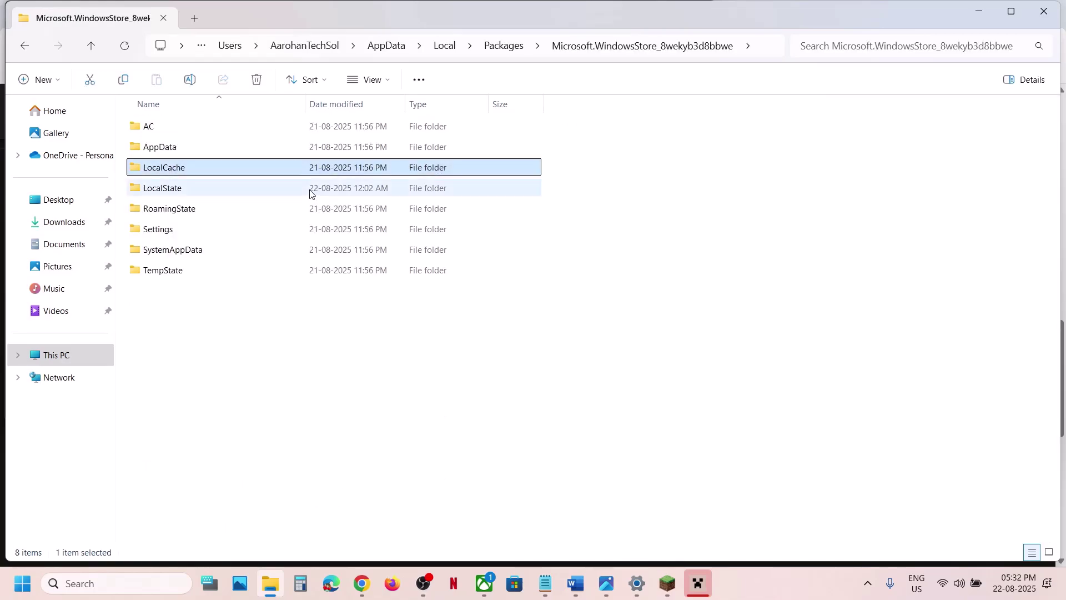
left_click(669, 584)
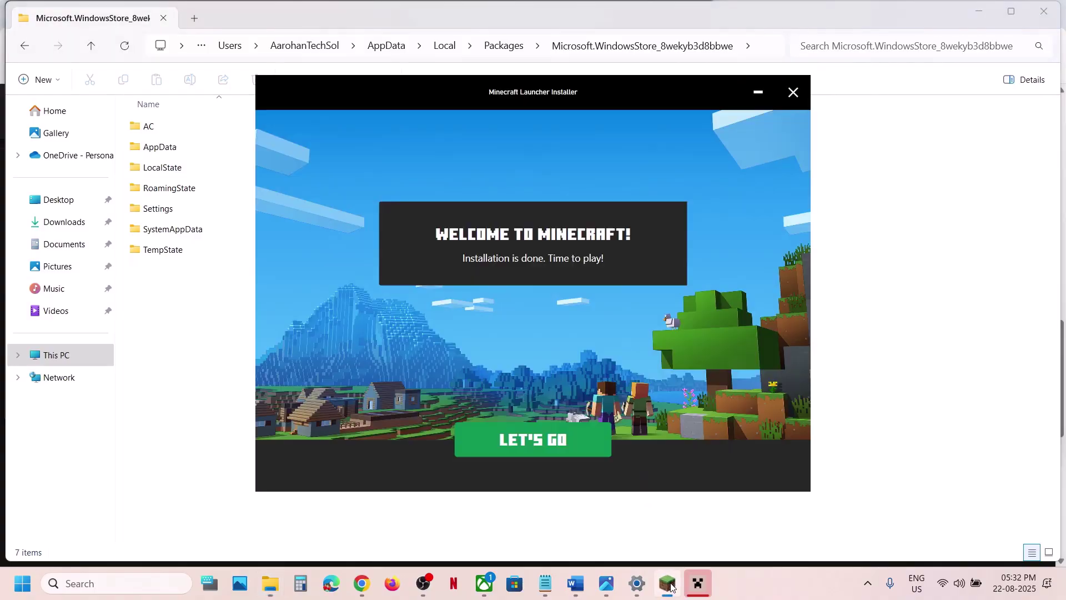
left_click(517, 436)
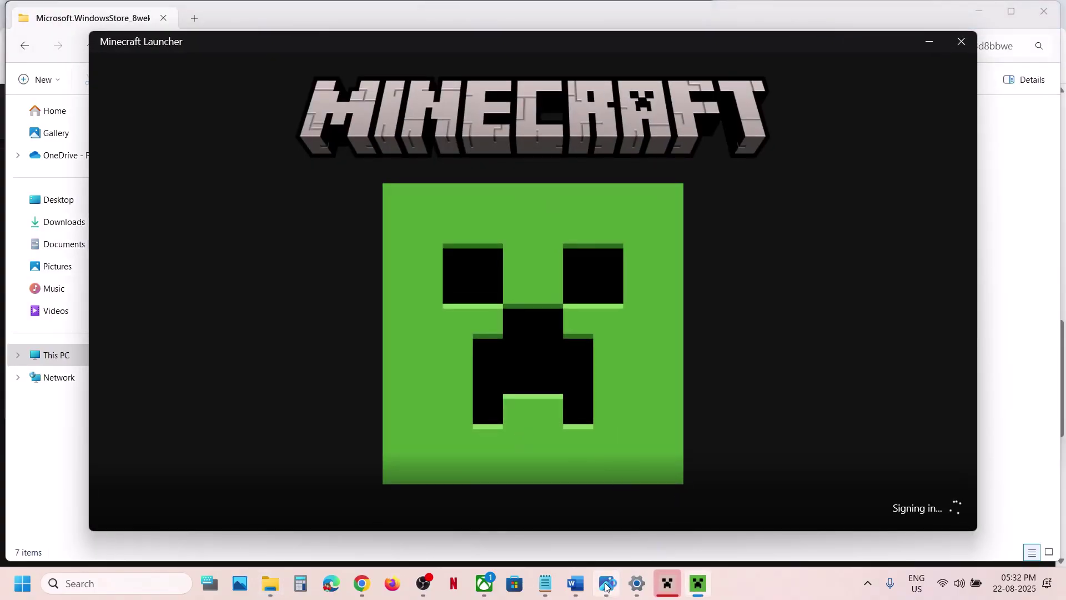
Switch to the Word document and copy the full Get-AppxPackage command given under Step 8.
left_click(576, 593)
scroll(411, 314, "down", 5)
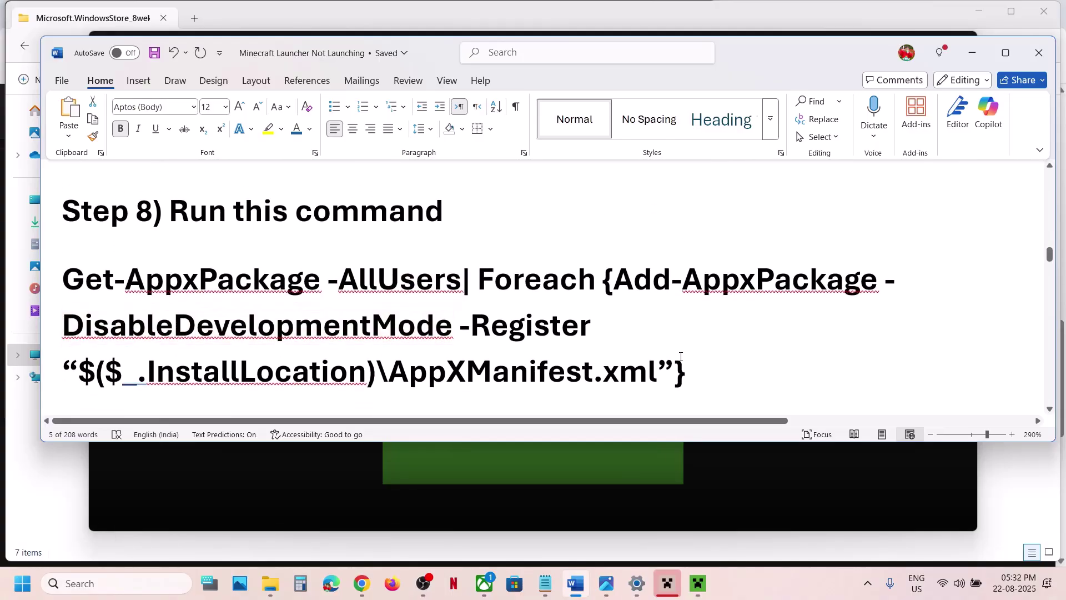
left_click_drag(695, 367, 84, 269)
right_click(84, 269)
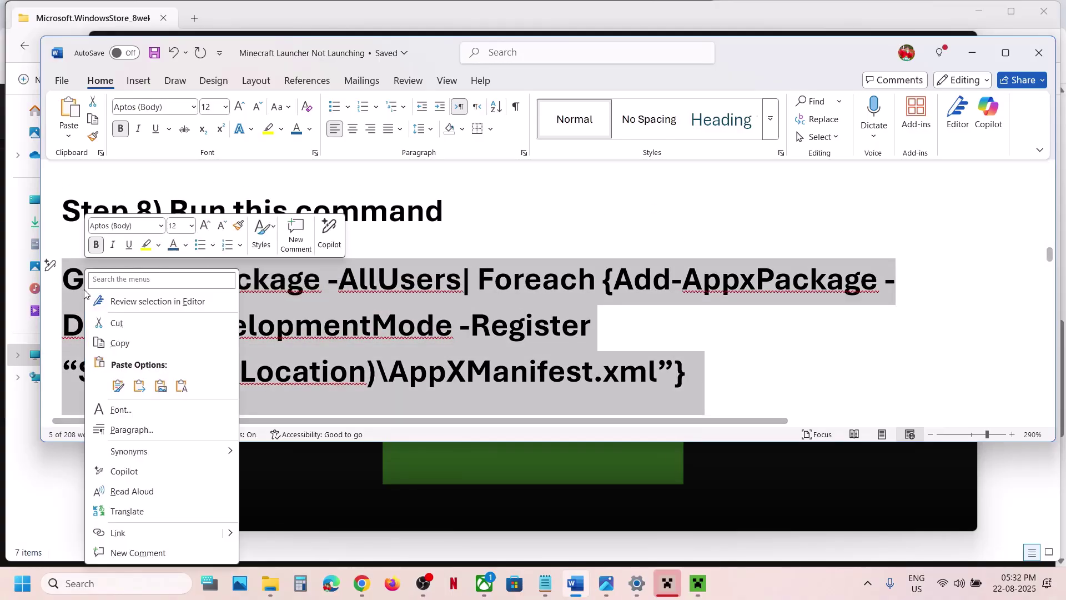
left_click(144, 343)
Start Windows PowerShell as administrator, allow it to make changes and run the copied Get-AppxPackage command.
left_click(100, 583)
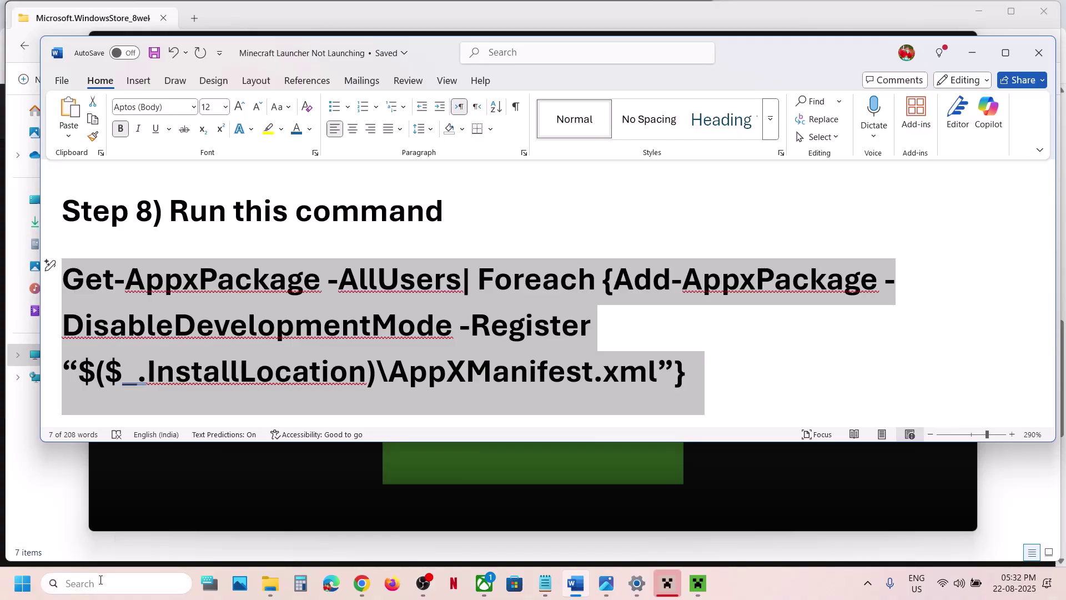
type("powershel")
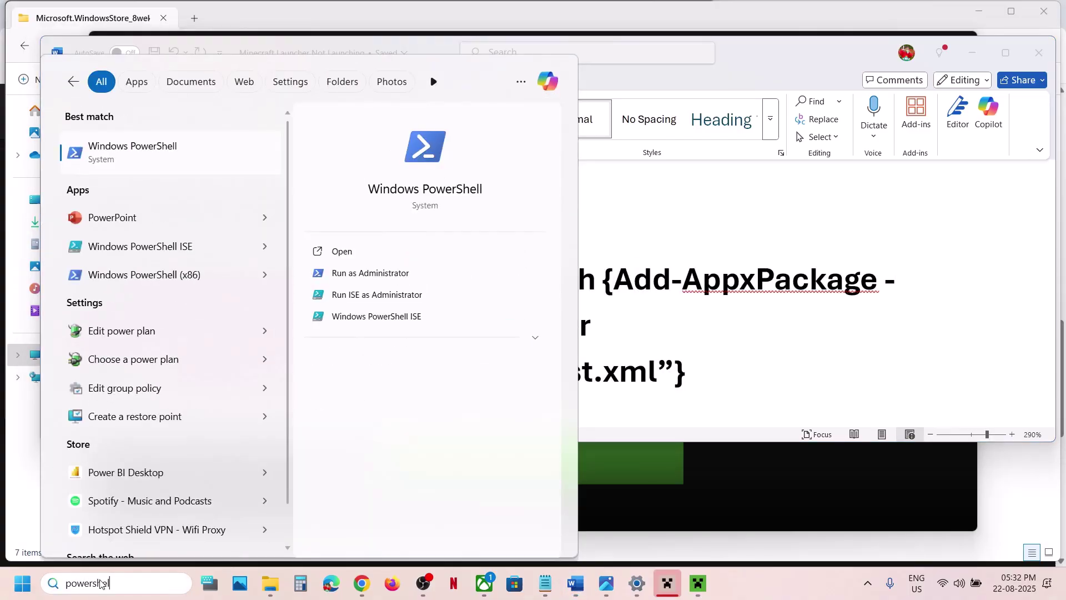
type("l")
right_click(146, 161)
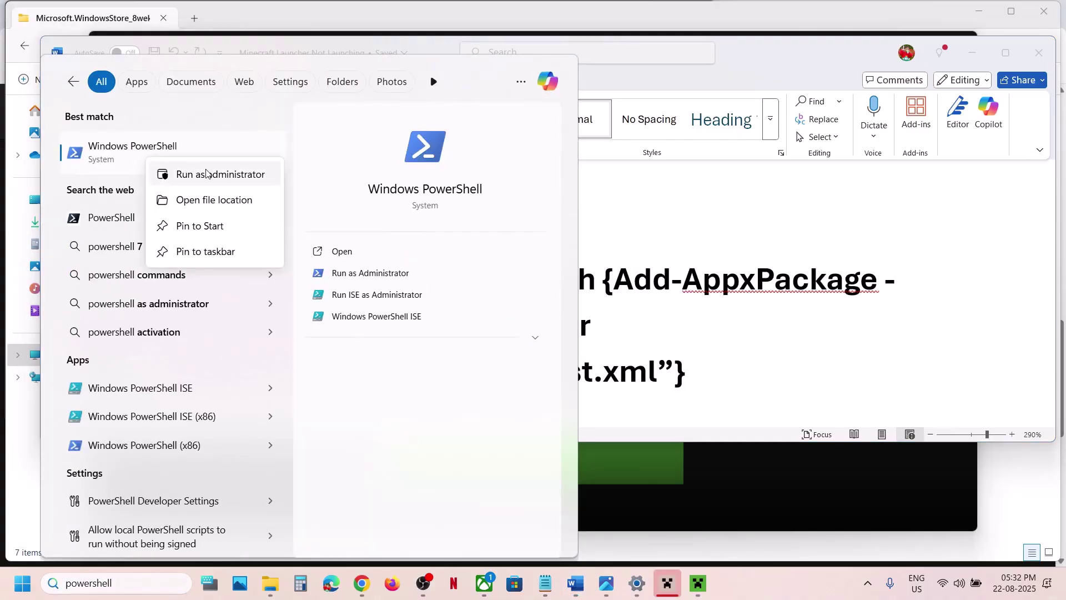
left_click(212, 175)
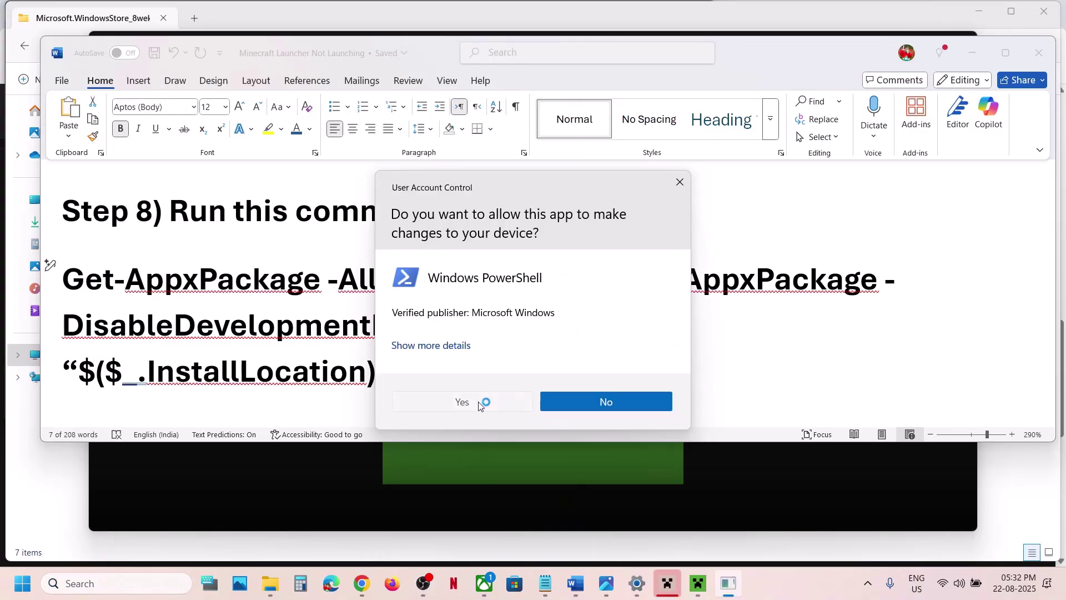
left_click(481, 404)
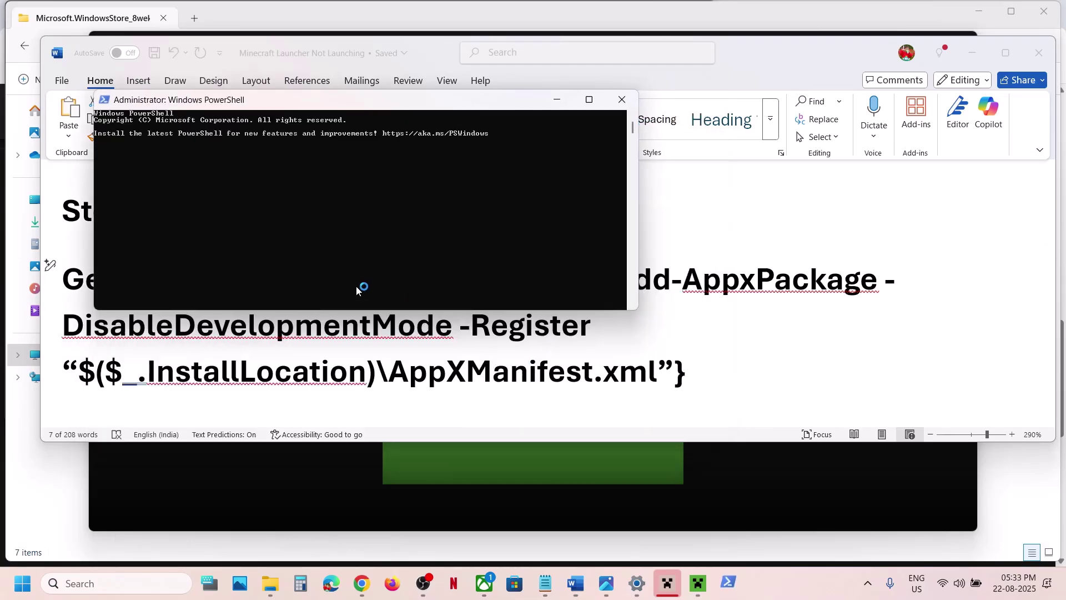
left_click(303, 232)
right_click(303, 232)
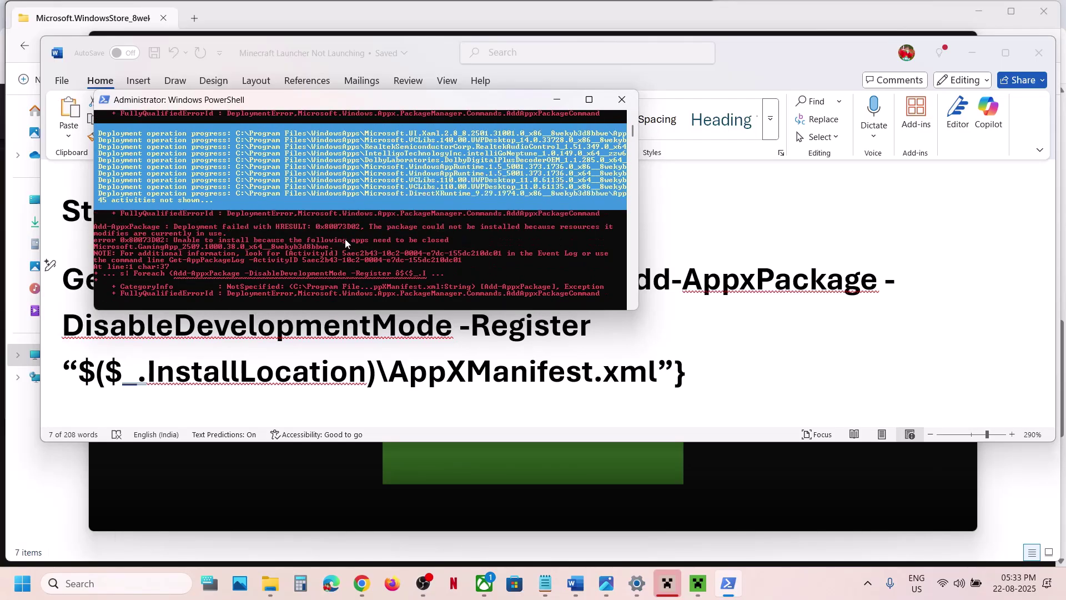
Dismiss the game crash message and close the other Minecraft Launcher window showing the Microsoft sign-in.
left_click(322, 471)
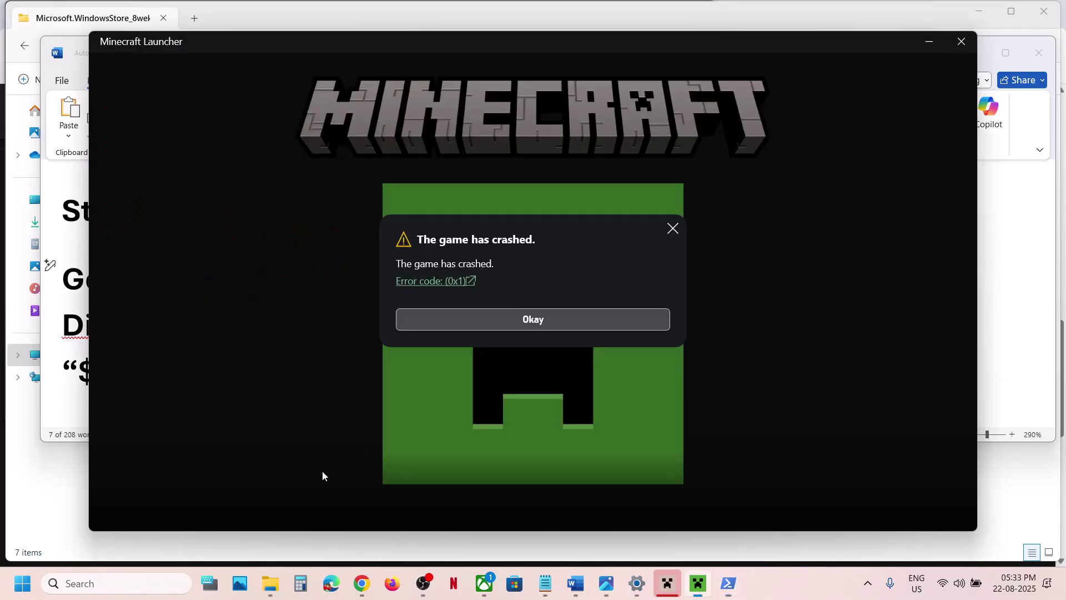
left_click(494, 310)
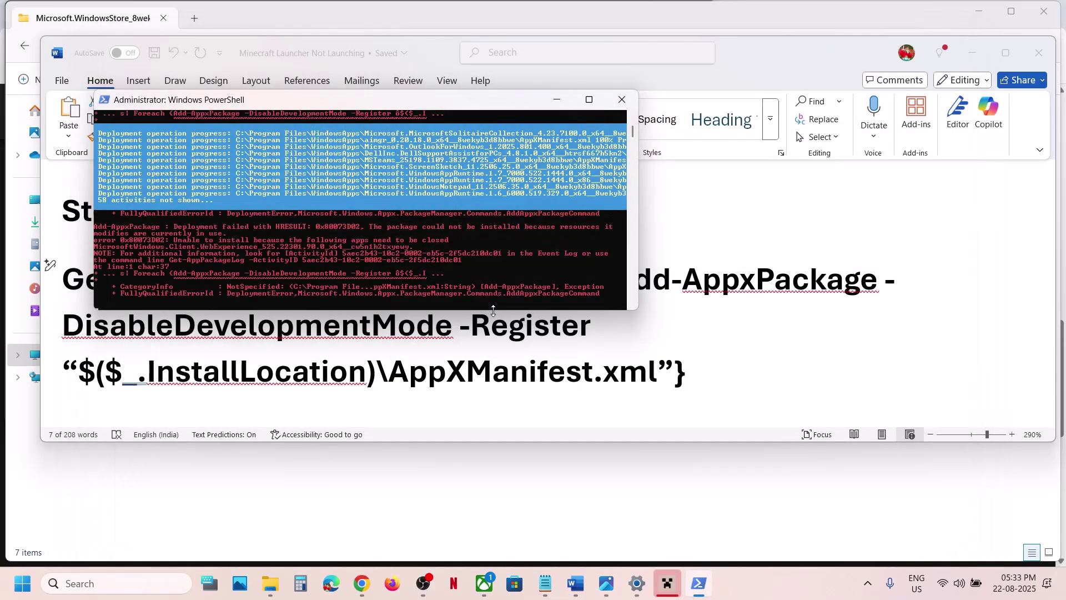
left_click(661, 593)
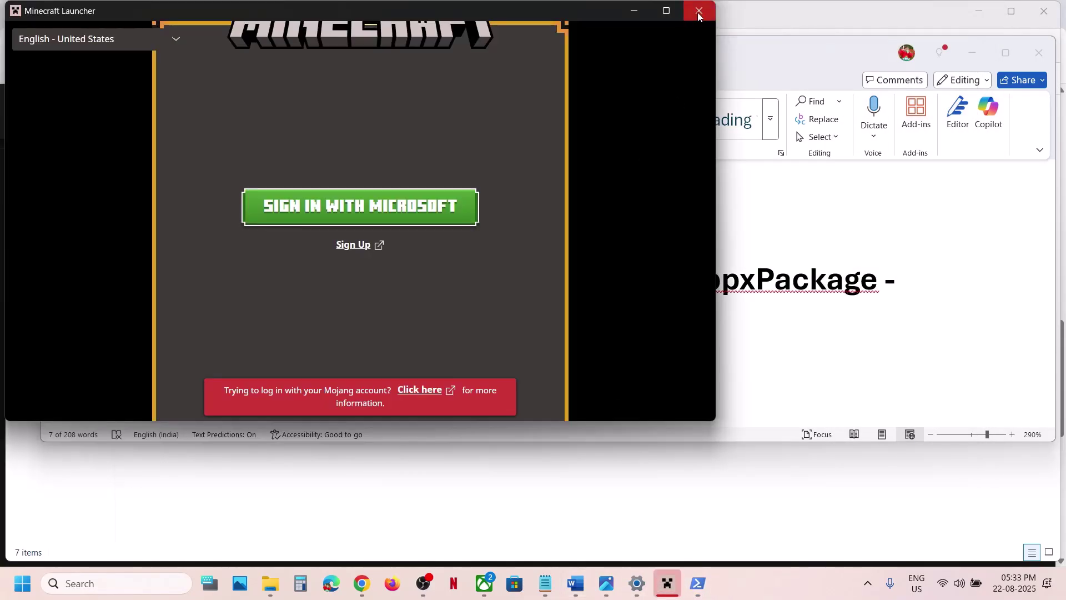
left_click(698, 11)
left_click(136, 584)
type("m")
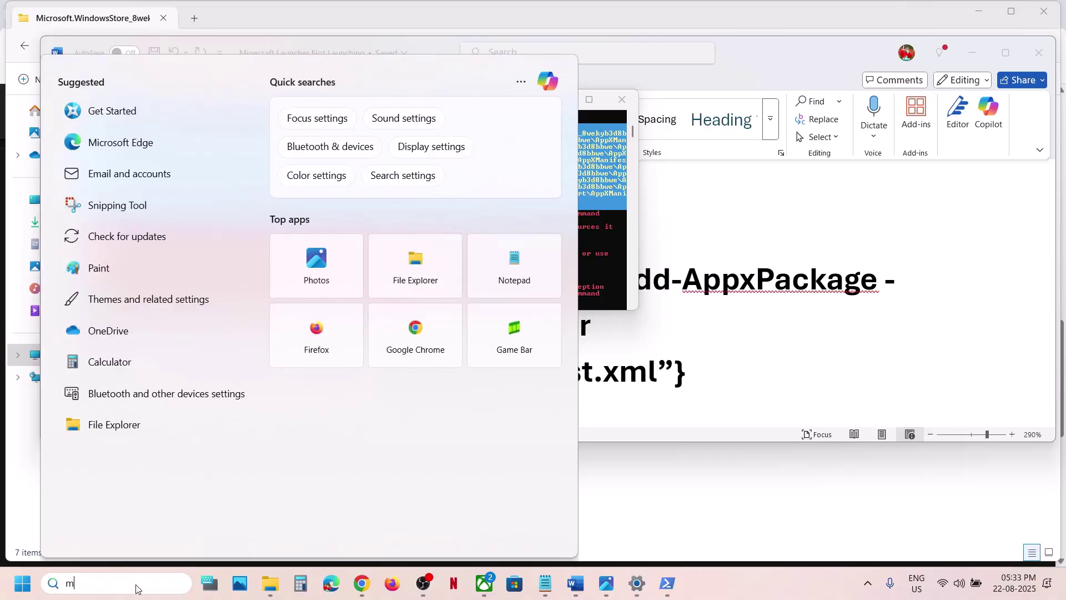
type("ine")
key("Escape")
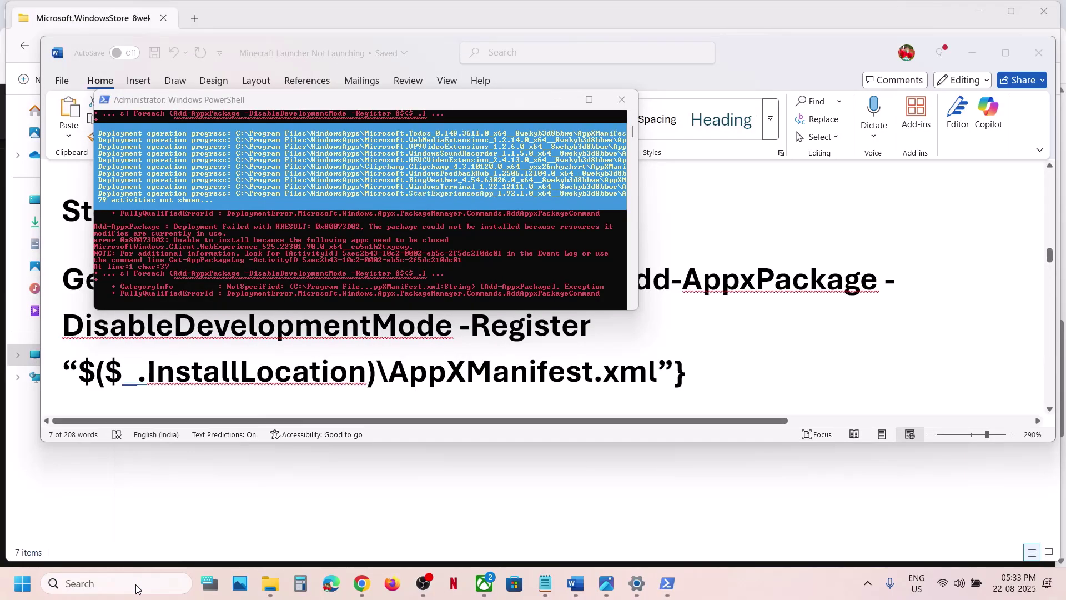
Search Windows for "mine" and open the best-matching Minecraft Launcher app.
left_click(97, 585)
type("mine")
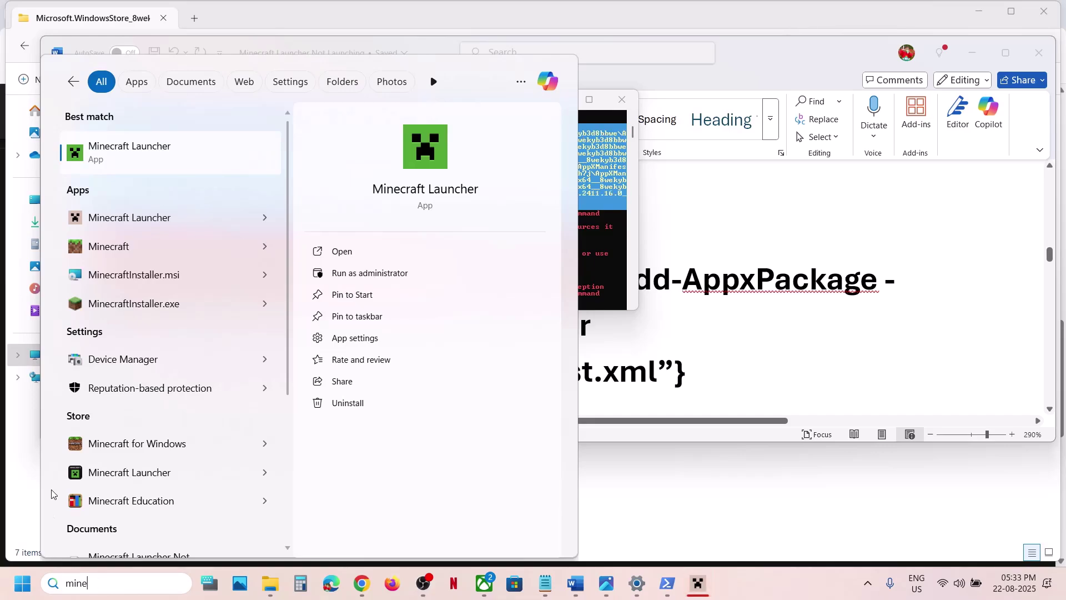
left_click(145, 155)
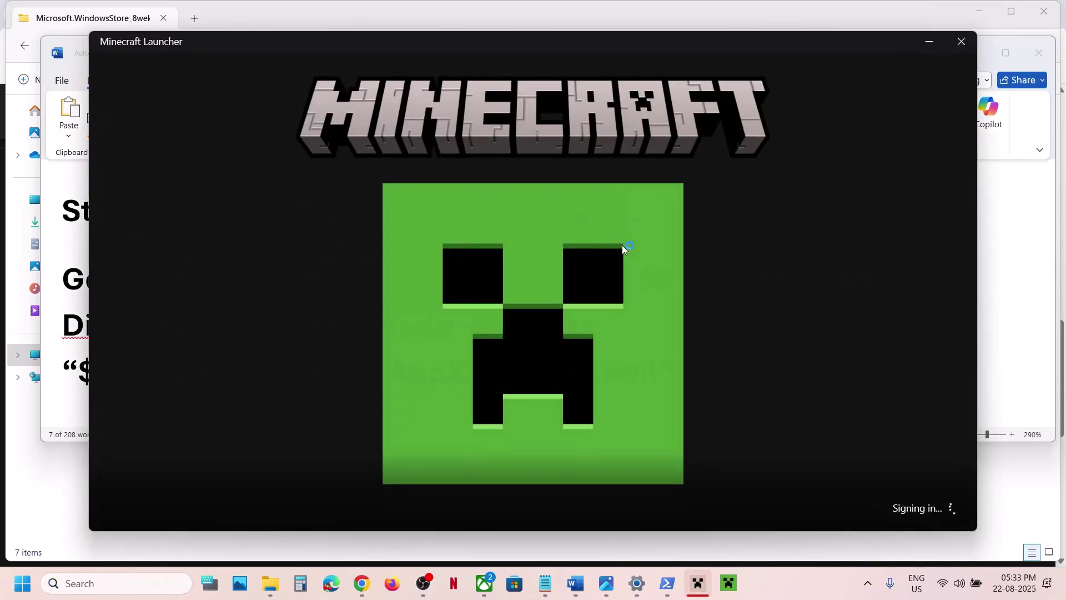
Copy the WSRESET command from Step 9 of the Word document and run it through Windows search.
key("alt+Tab")
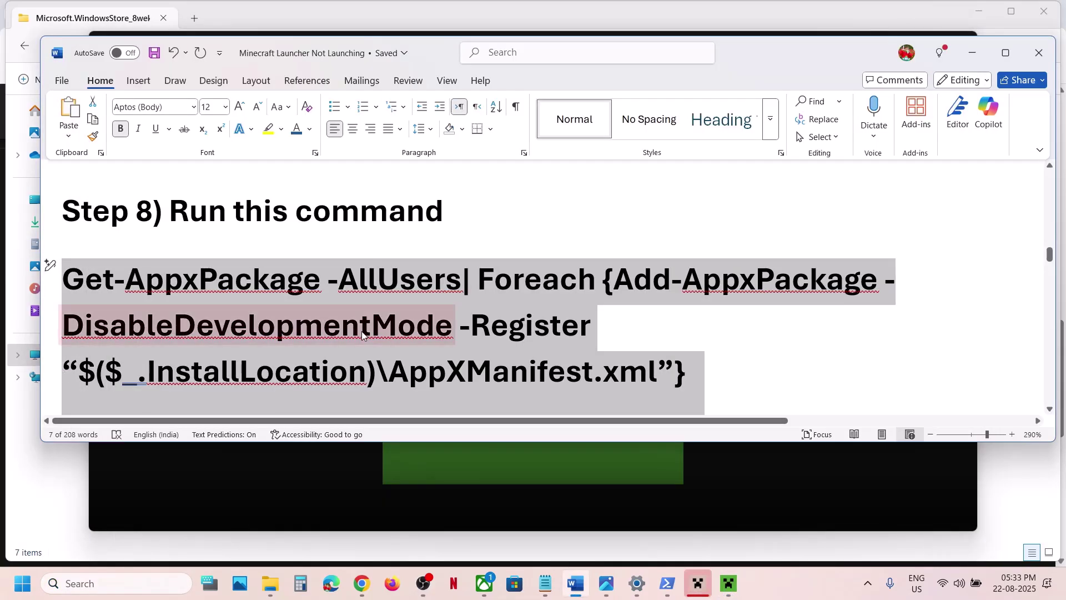
scroll(362, 335, "down", 3)
double_click(321, 335)
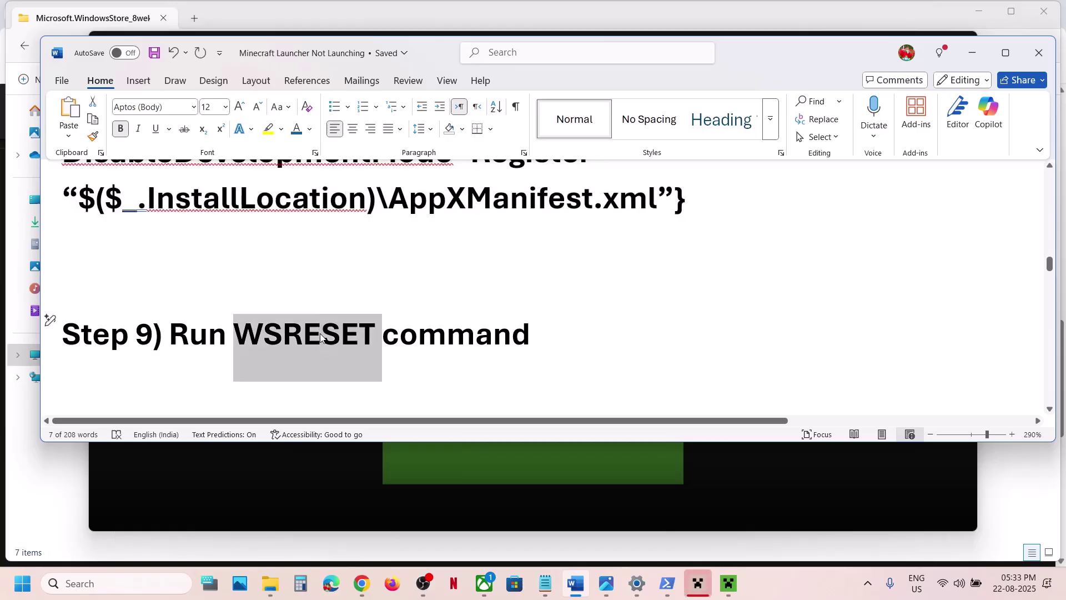
key("ctrl+c")
left_click(145, 583)
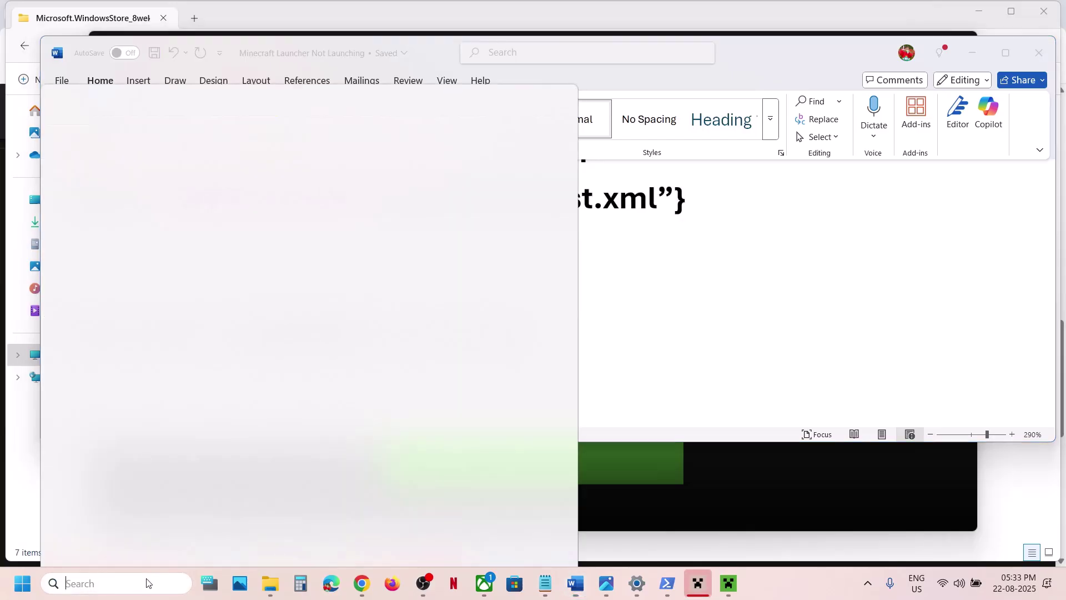
key("ctrl+v")
left_click(134, 150)
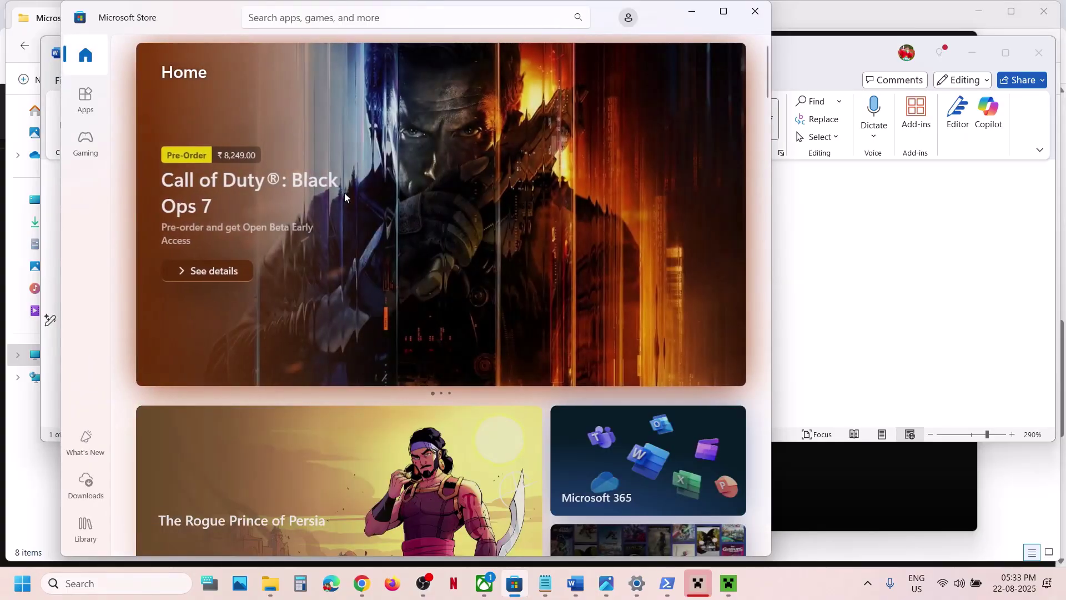
Read Step 10 in the Word document about logging out of and back into Microsoft Store.
left_click(853, 209)
scroll(326, 296, "down", 5)
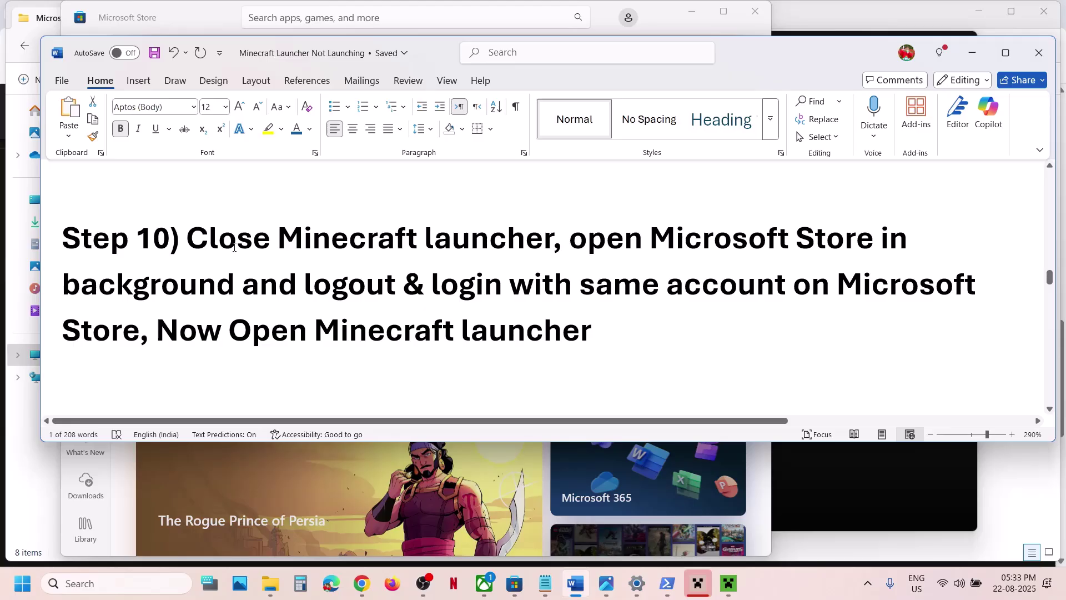
left_click_drag(234, 247, 603, 311)
left_click(602, 308)
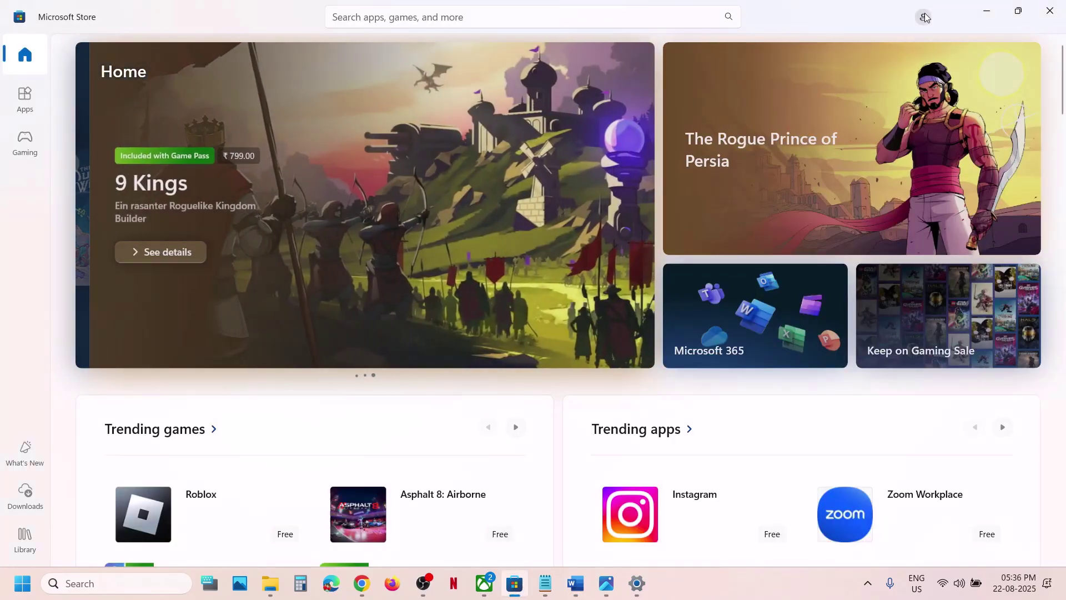
Sign in to Microsoft Store with the second listed Microsoft account, entering the account PIN.
left_click(924, 17)
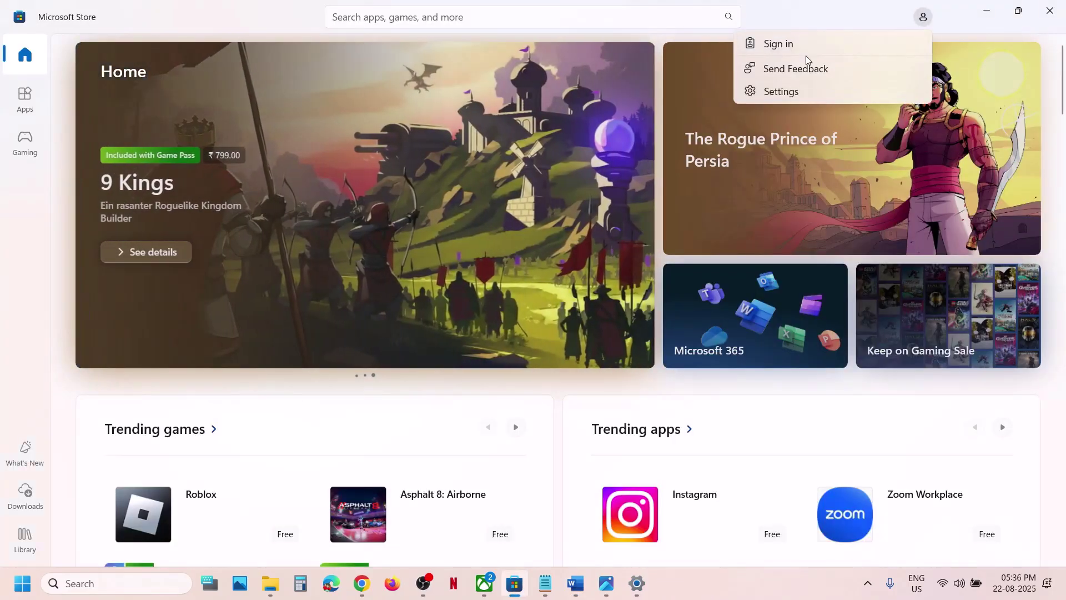
left_click(798, 55)
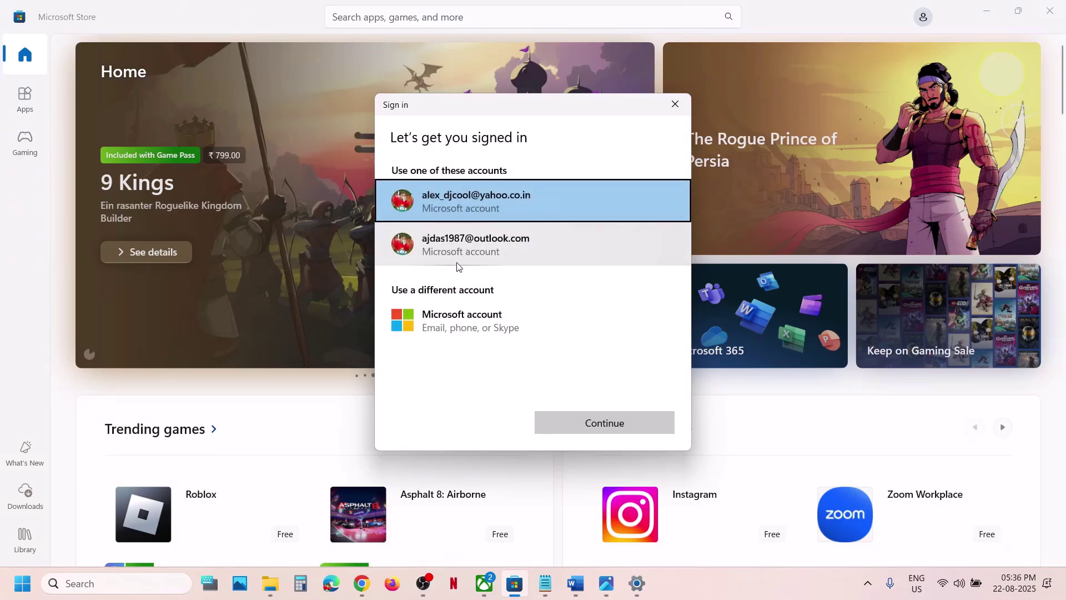
left_click(458, 259)
left_click(598, 422)
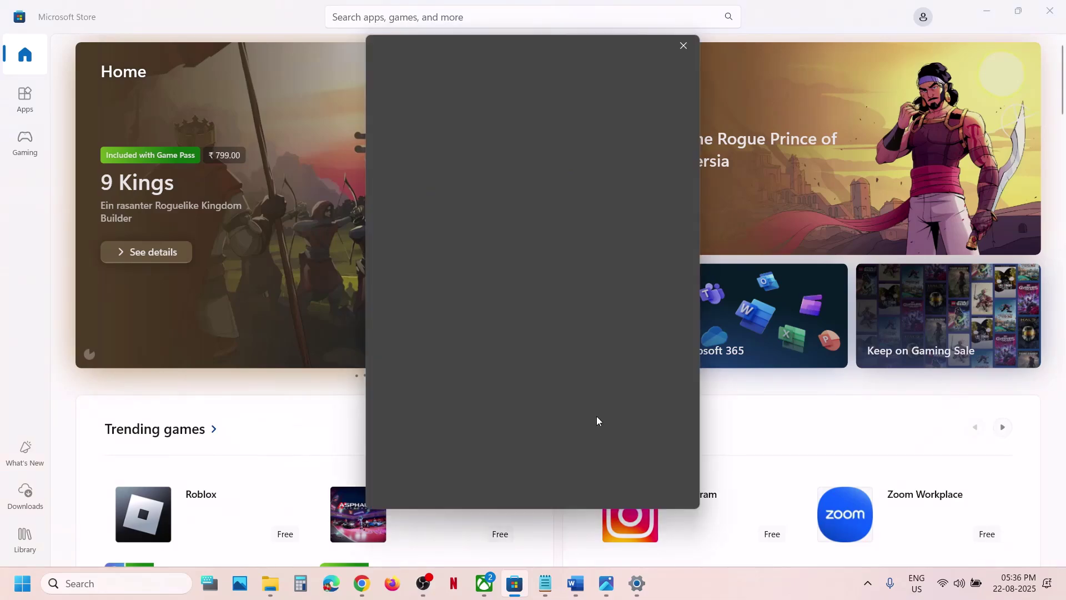
type("••••")
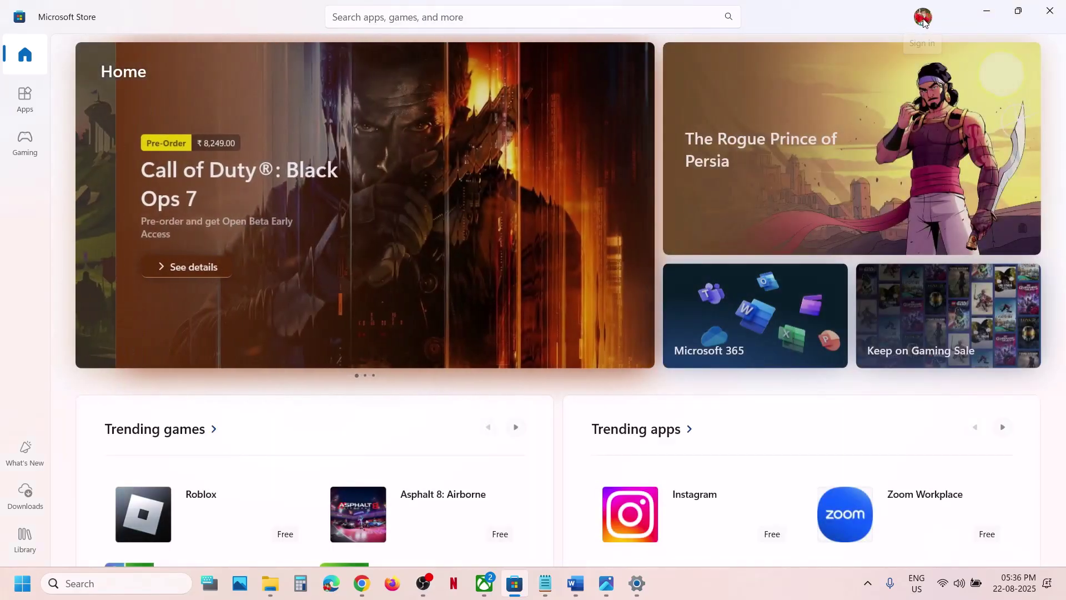
Sign out of Microsoft Store and sign back in with the second listed Microsoft account, entering the account PIN.
left_click(922, 18)
left_click(776, 79)
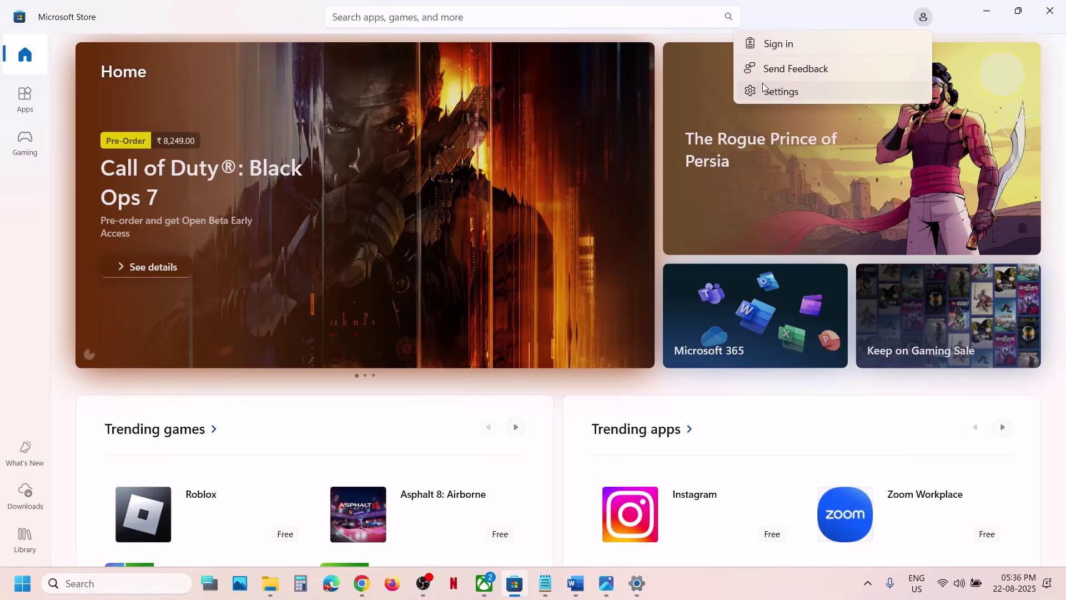
left_click(784, 50)
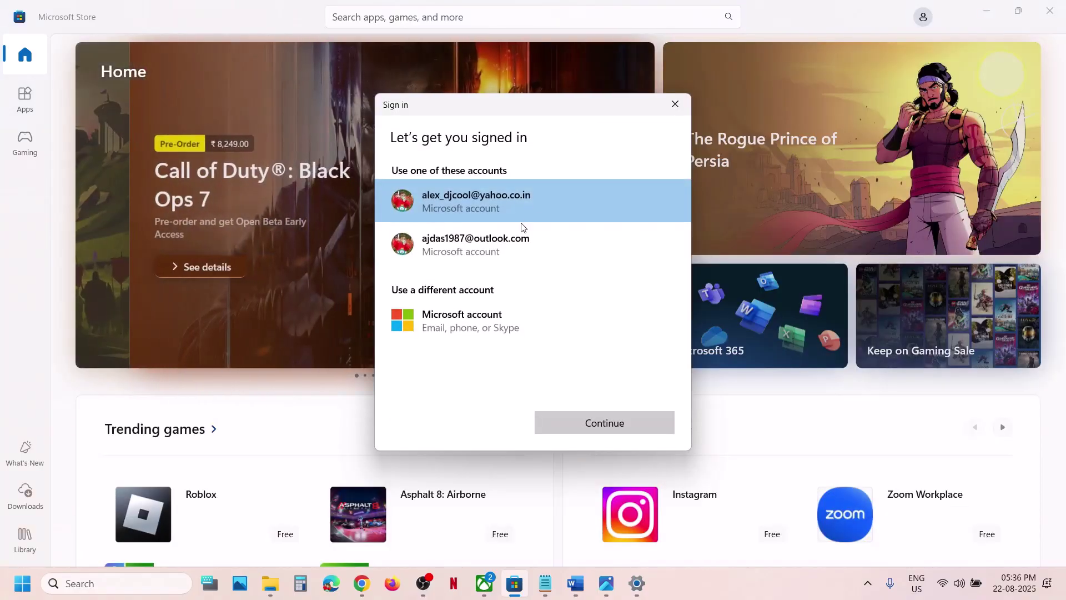
left_click(504, 245)
left_click(607, 424)
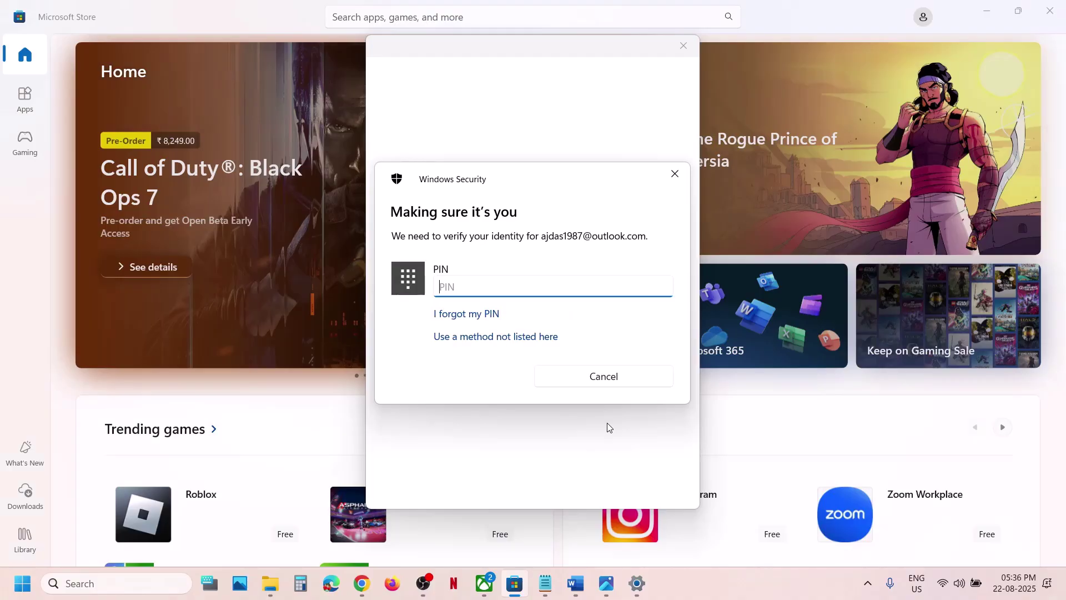
type("****")
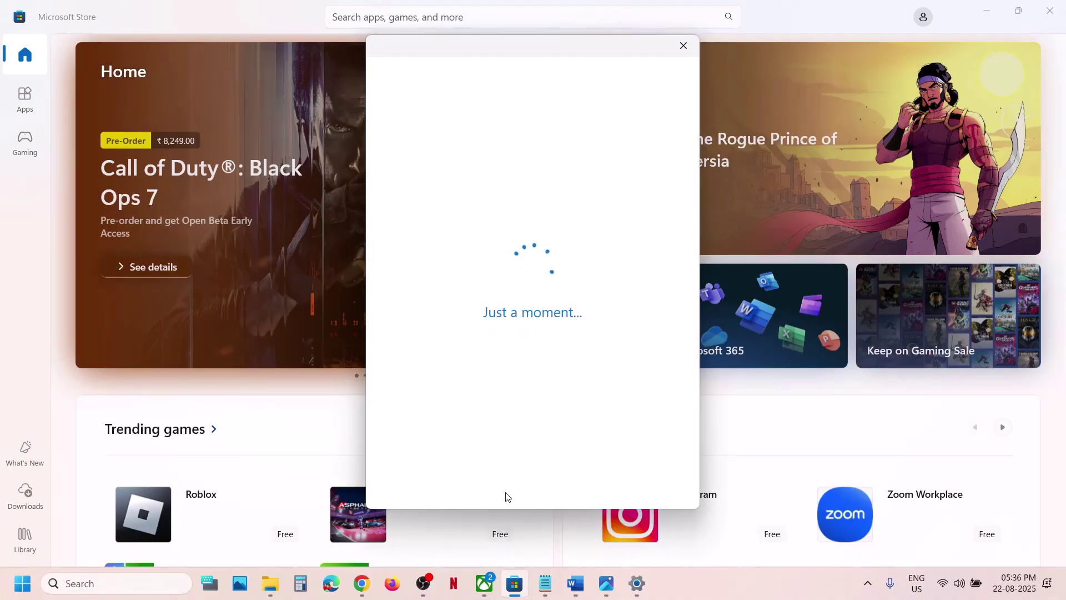
Switch to the Xbox app, close the Minecraft Launcher options, sign out and sign back in with the second listed Microsoft account.
left_click(484, 583)
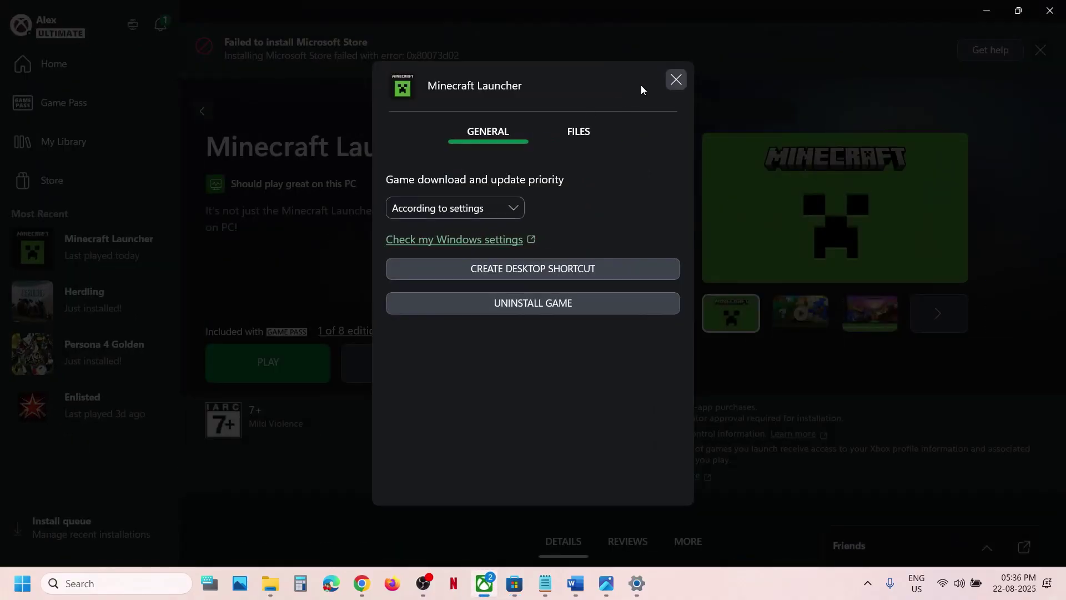
left_click(677, 79)
left_click(53, 25)
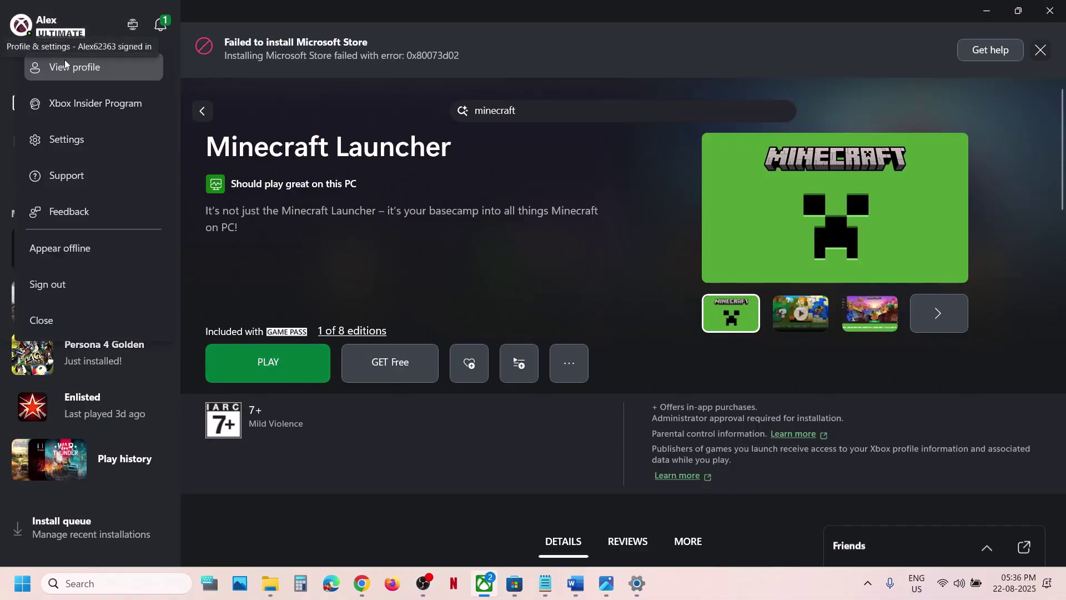
left_click(47, 284)
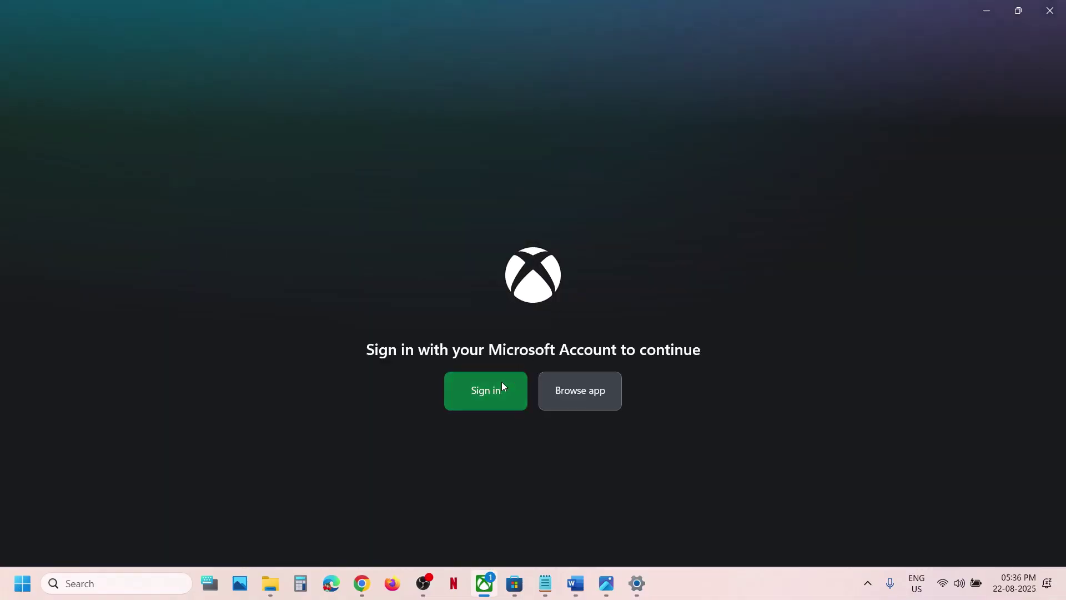
left_click(503, 386)
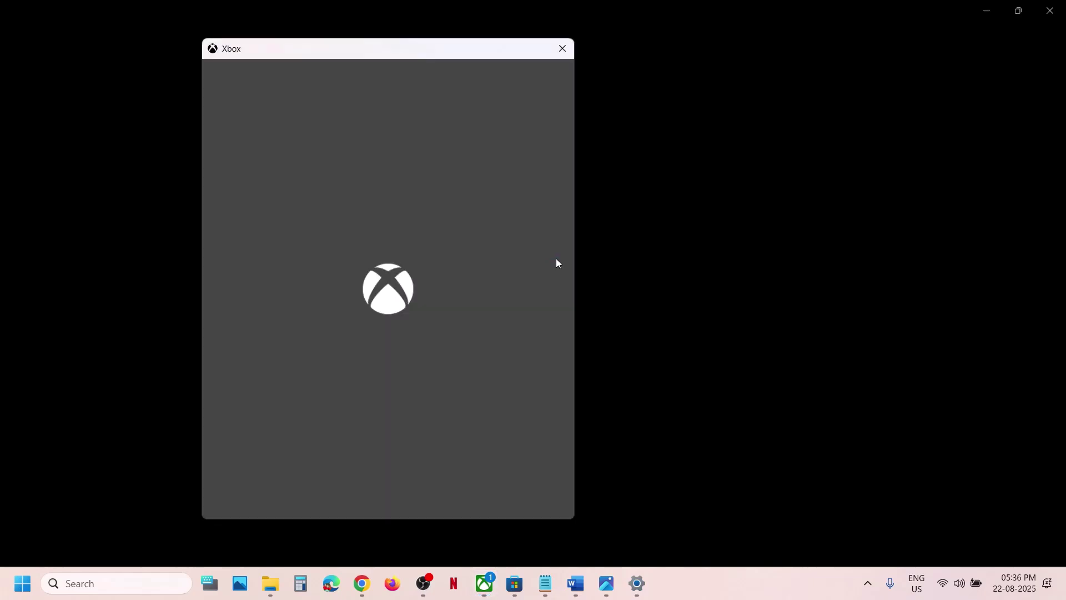
left_click(354, 248)
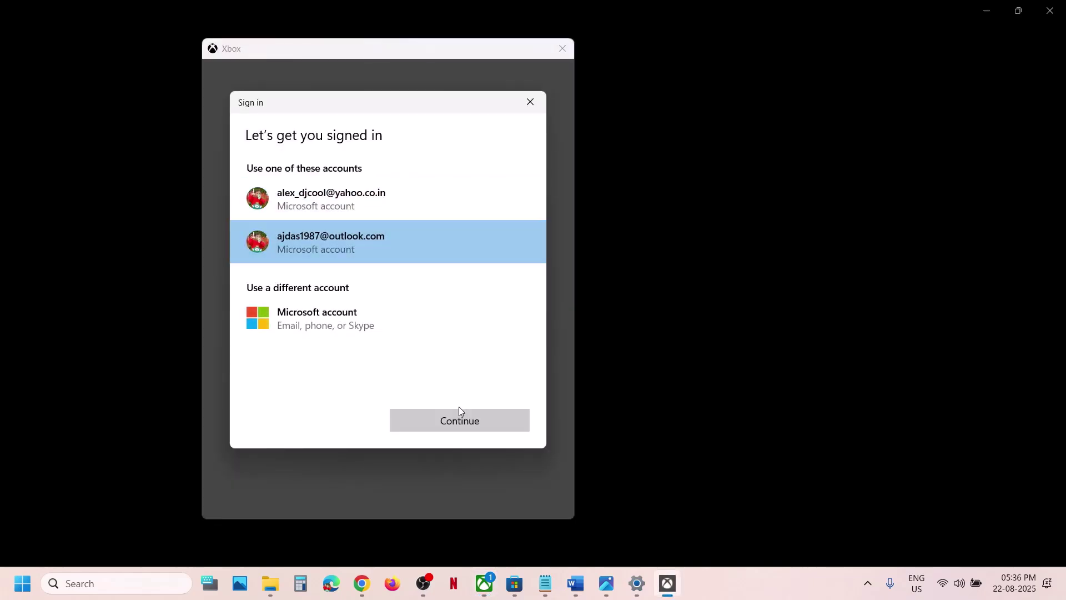
left_click(442, 418)
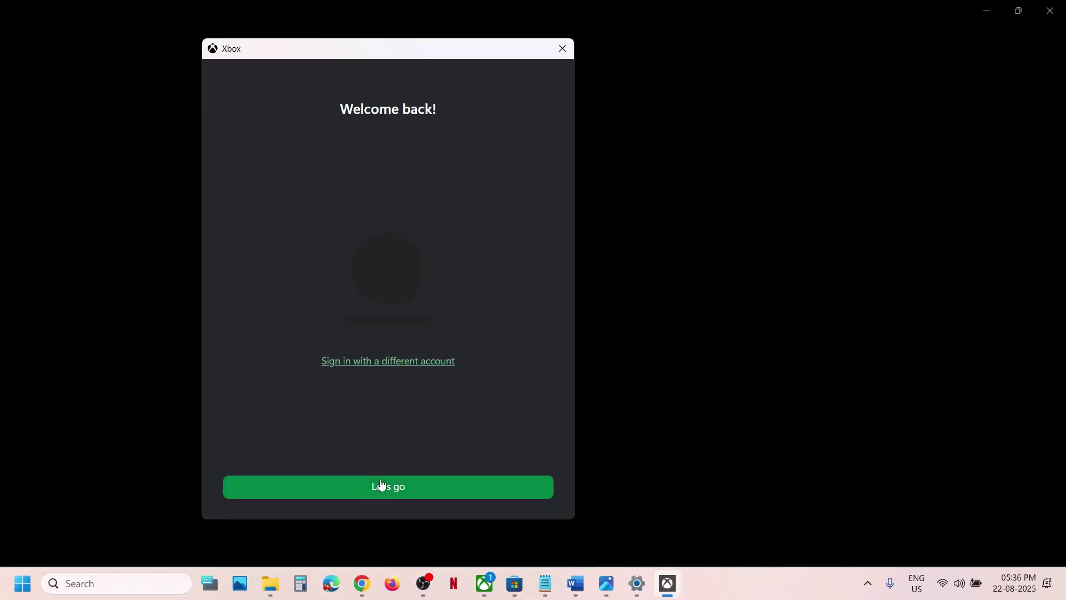
left_click(377, 482)
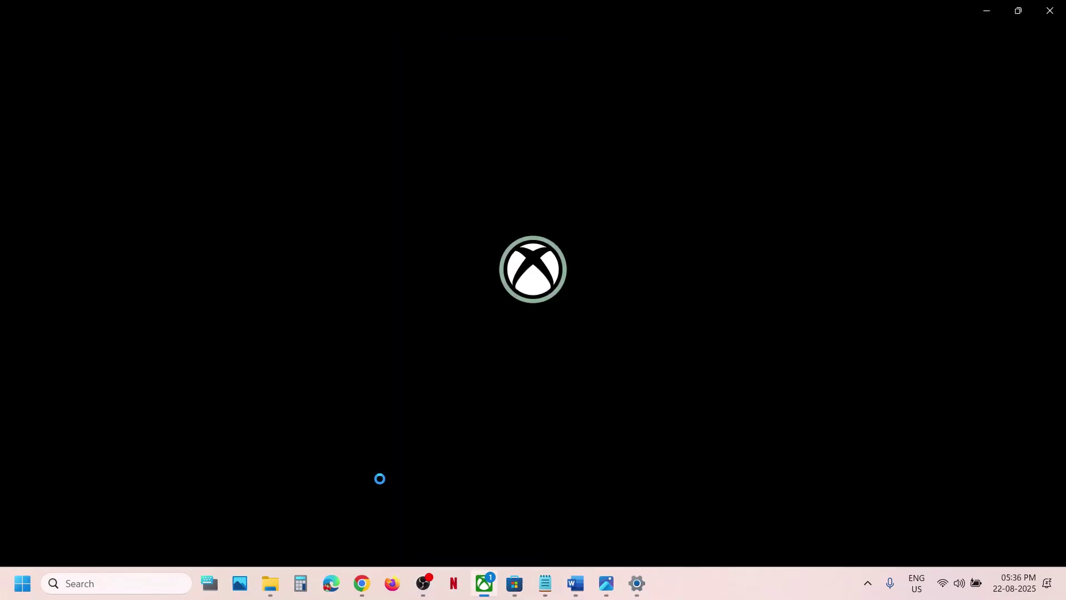
Follow Step 11 of the Word document by opening the Windows Date & time settings and syncing the clock.
left_click(585, 595)
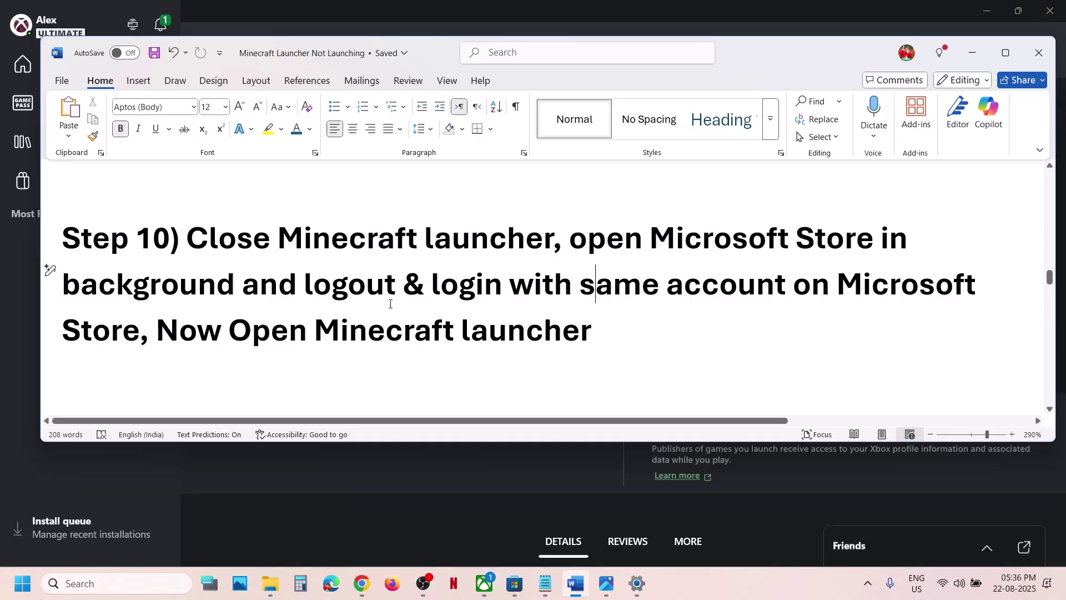
scroll(316, 327, "down", 5)
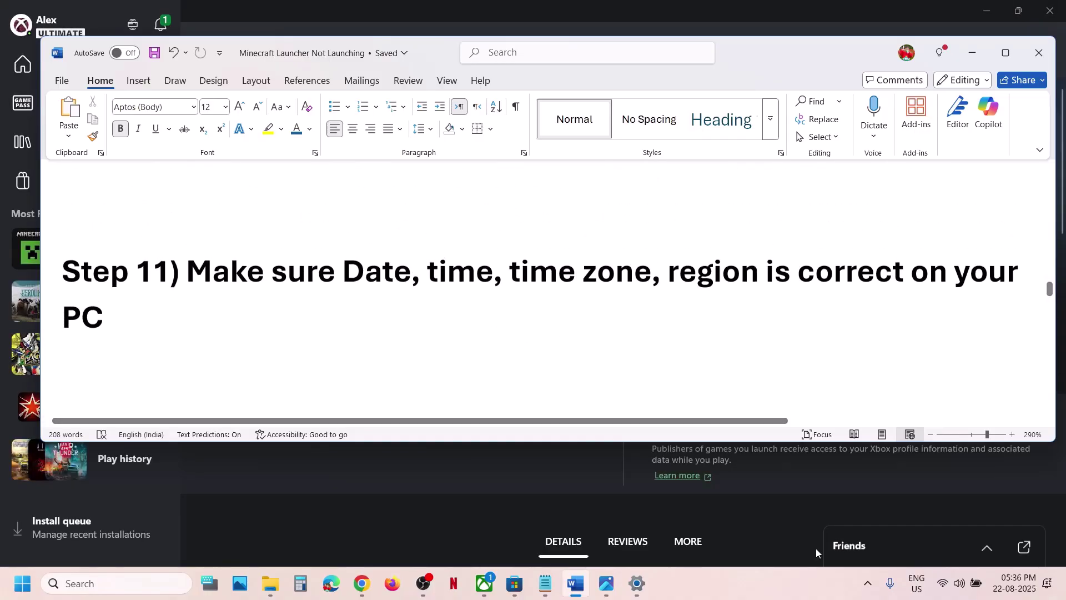
left_click(1019, 588)
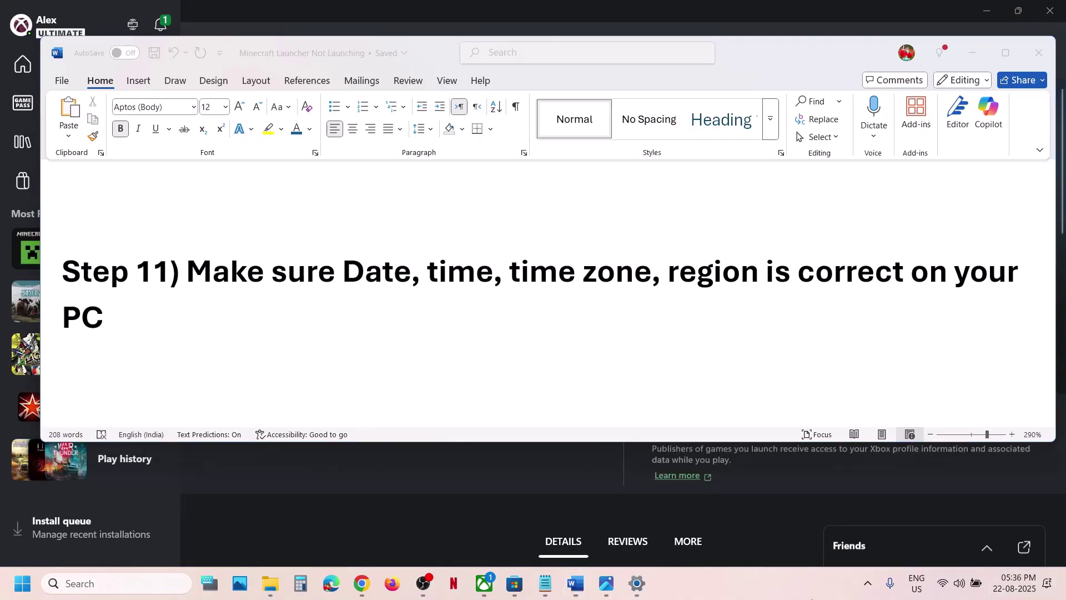
right_click(1007, 590)
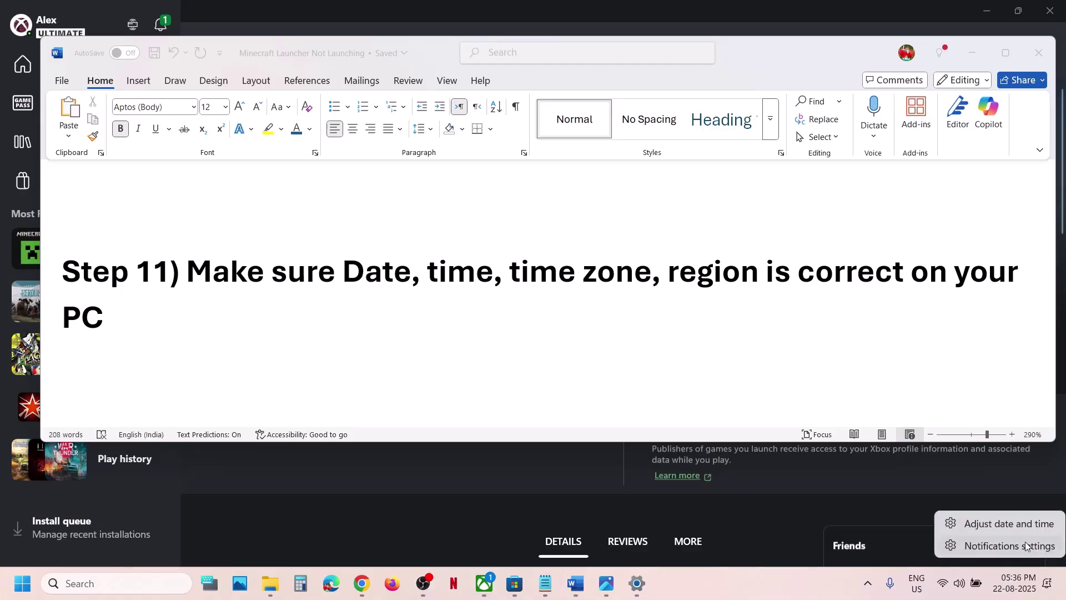
left_click(1015, 525)
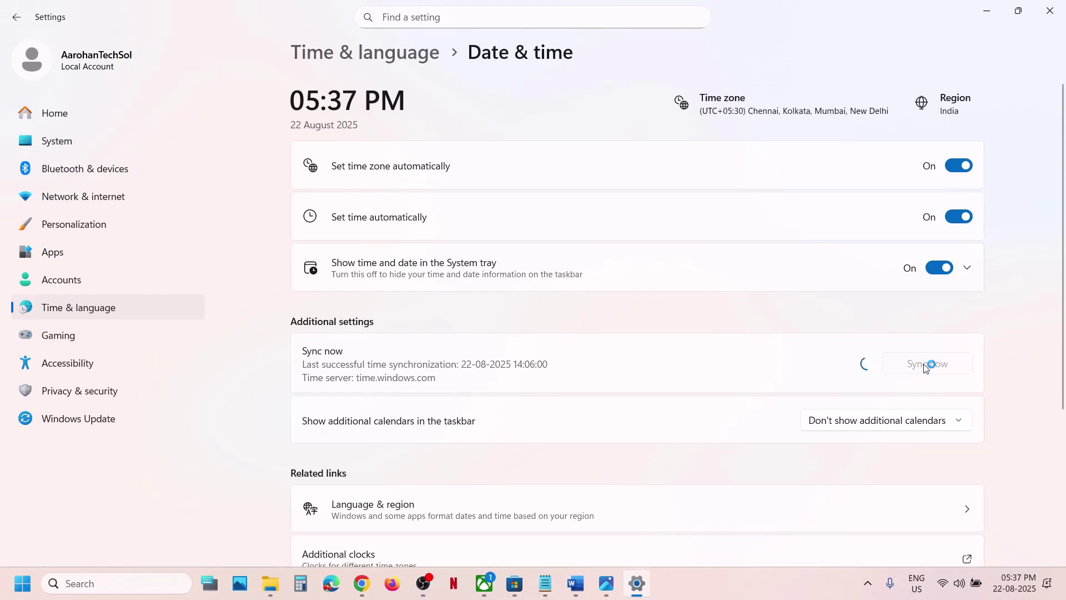
Check the Country or region selection in the Language & region settings and close Settings.
left_click(123, 307)
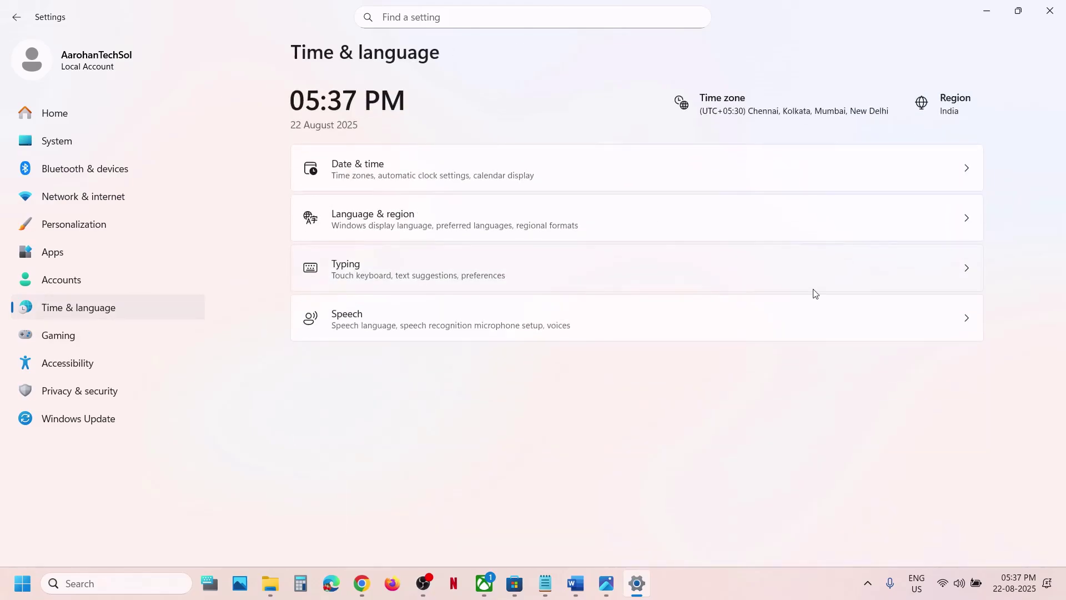
left_click(581, 221)
left_click(917, 395)
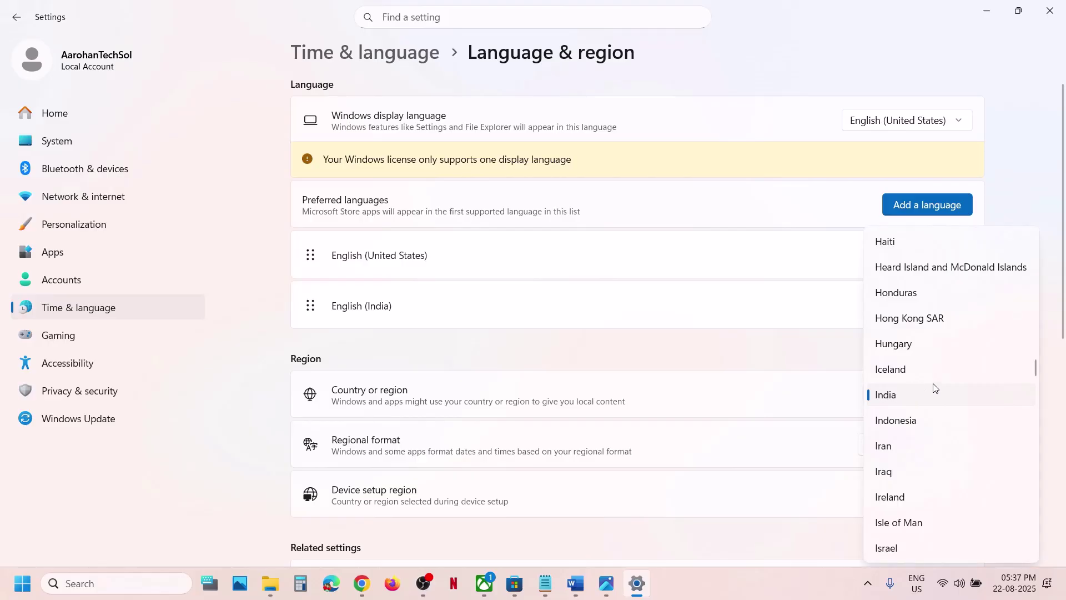
left_click(1055, 51)
left_click(1053, 18)
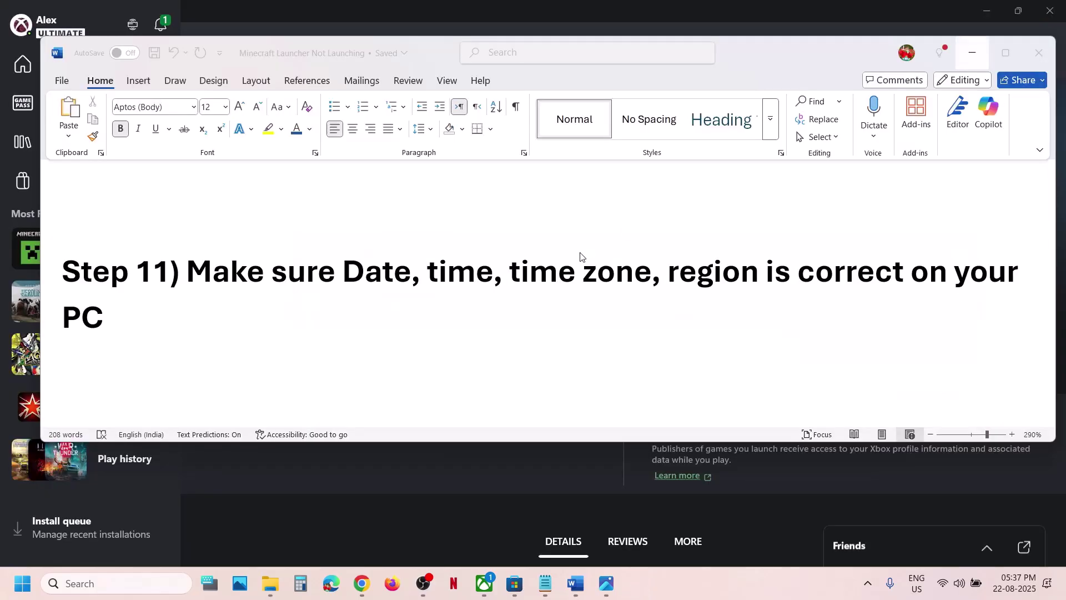
Copy the Xbox Identity Provider link from Step 12 of the Word document and open it in a new Chrome tab.
scroll(577, 255, "down", 6)
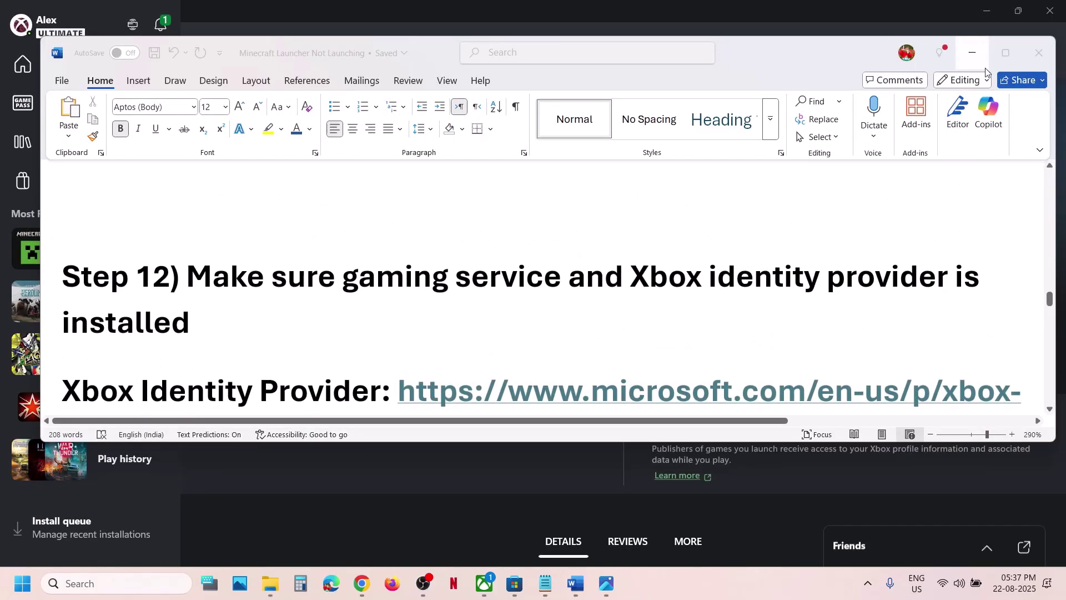
left_click(1005, 53)
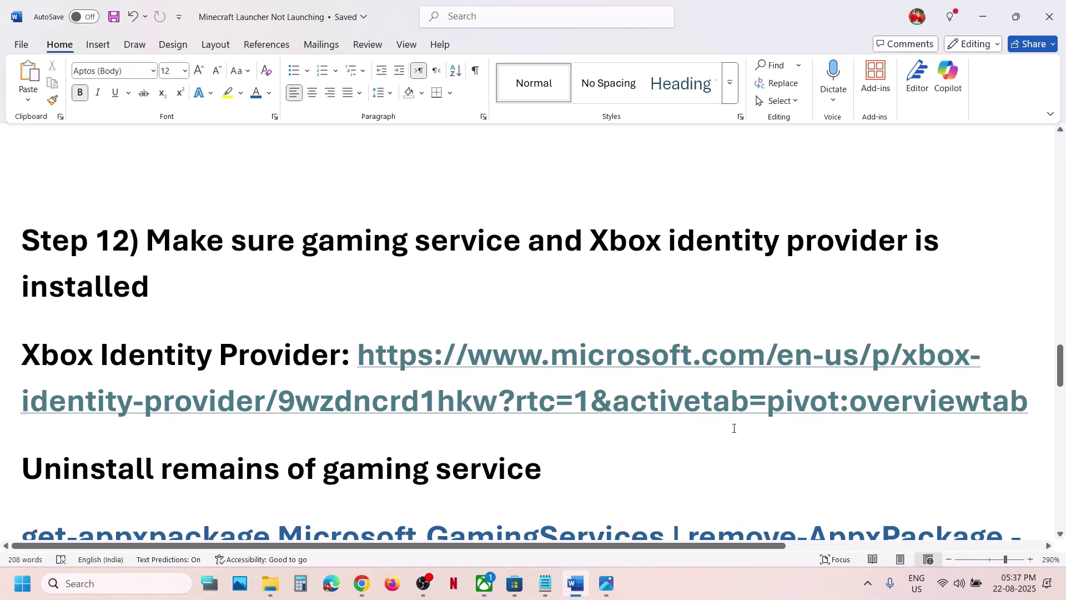
left_click_drag(1028, 406, 356, 373)
key("ctrl+c")
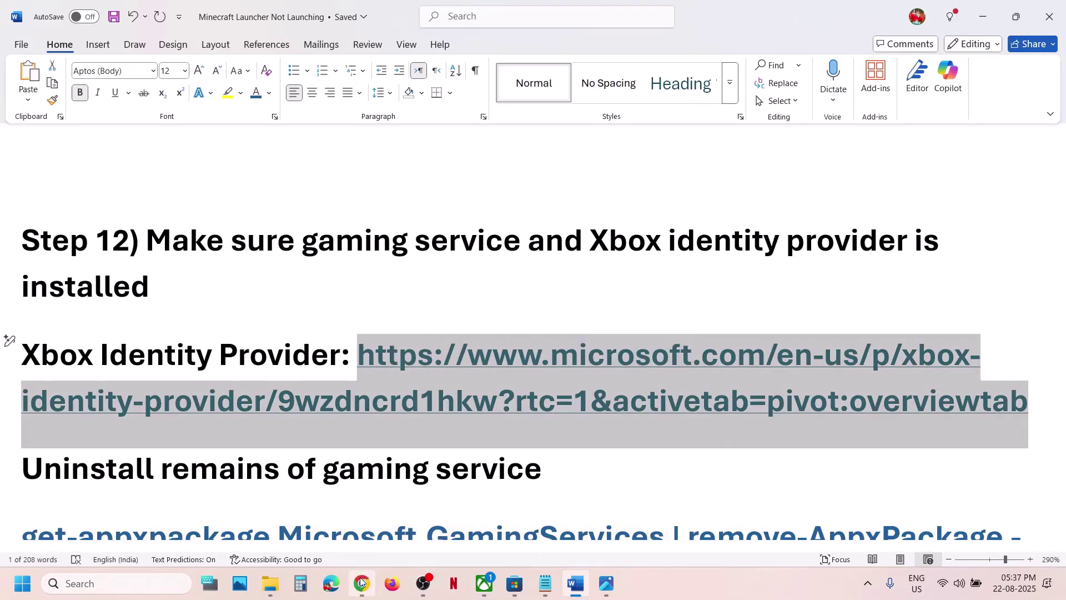
left_click(360, 581)
left_click(369, 14)
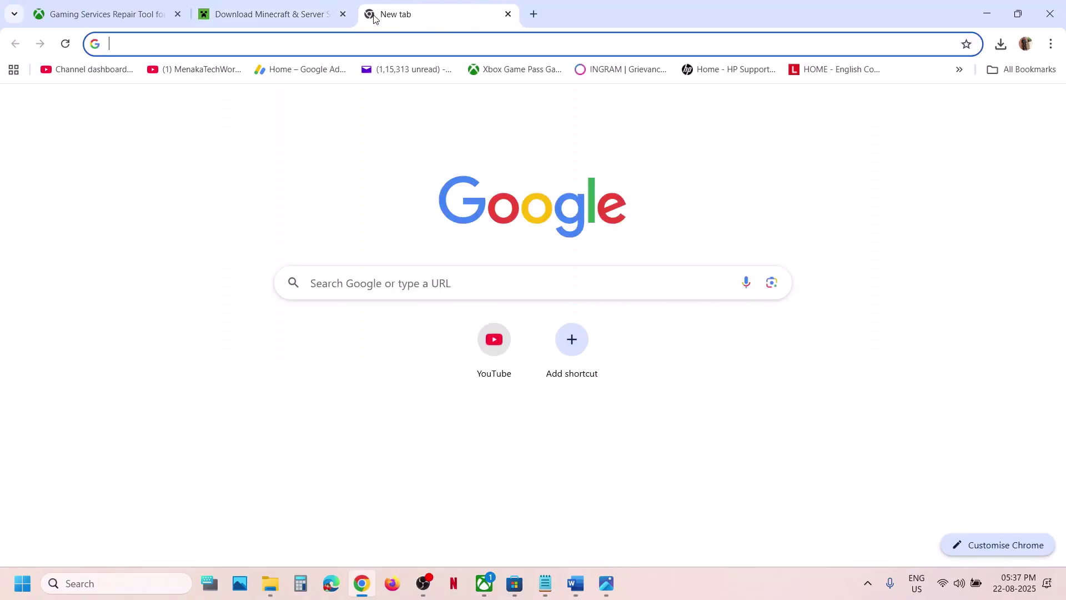
key("ctrl+v")
key("Return")
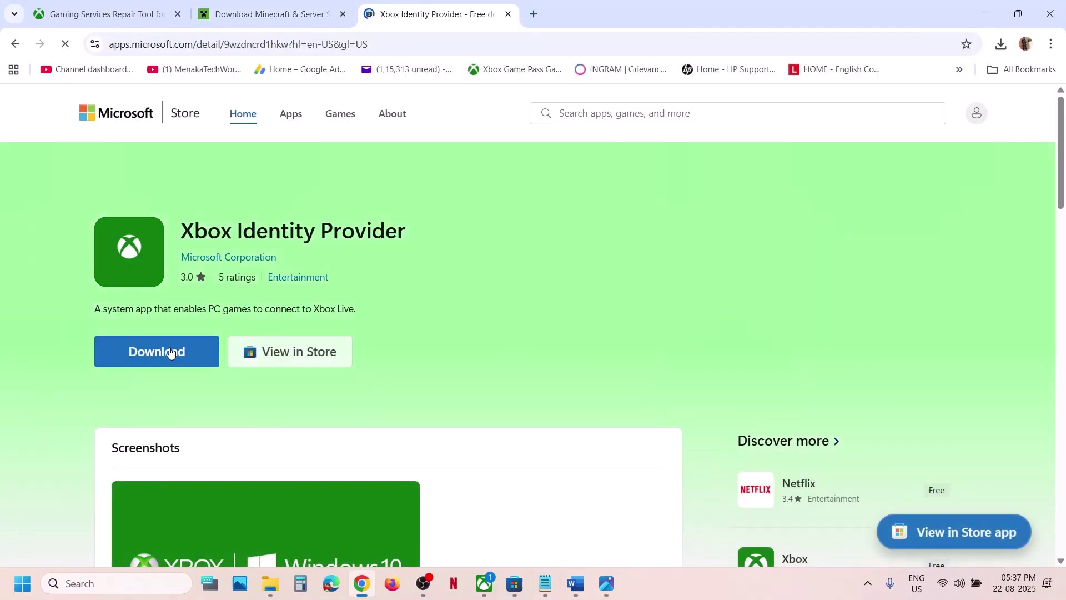
Download Xbox Identity Provider from its web page, open its listing in Microsoft Store to check the installation, and close the Store.
left_click(170, 352)
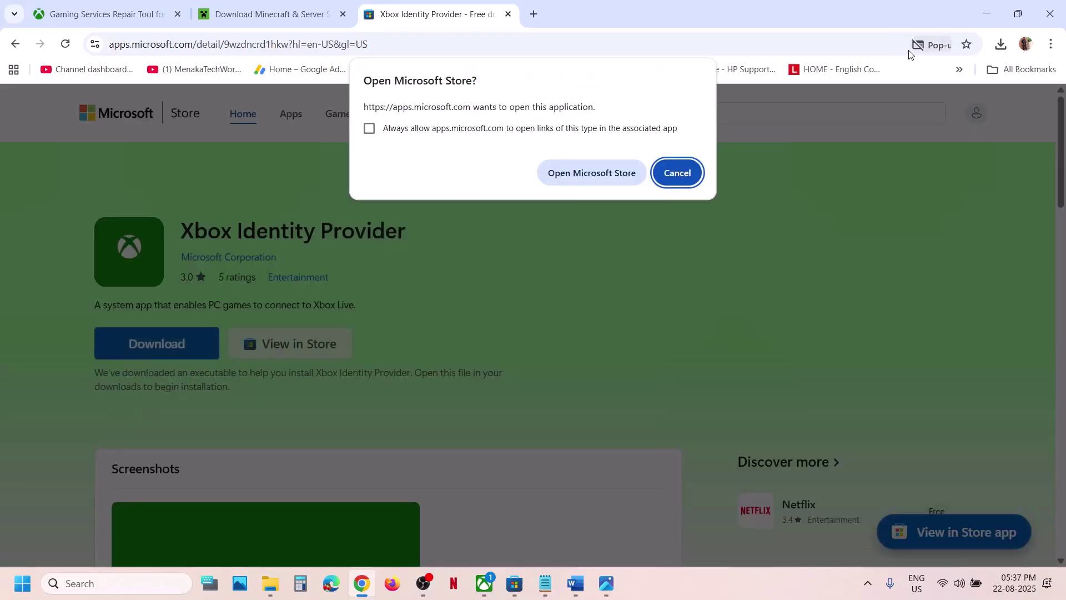
left_click(565, 177)
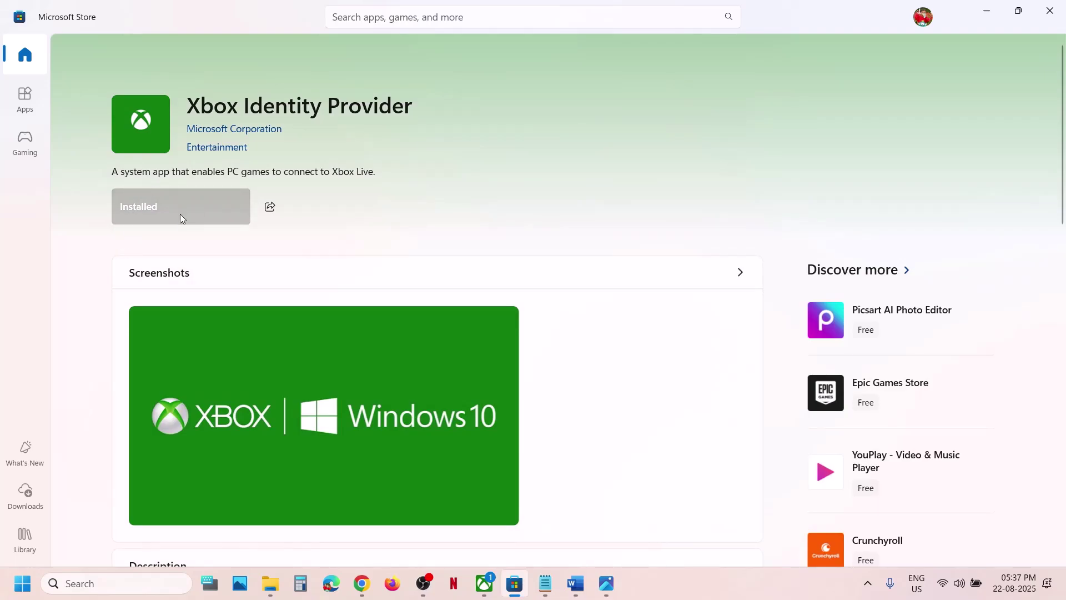
left_click(1044, 16)
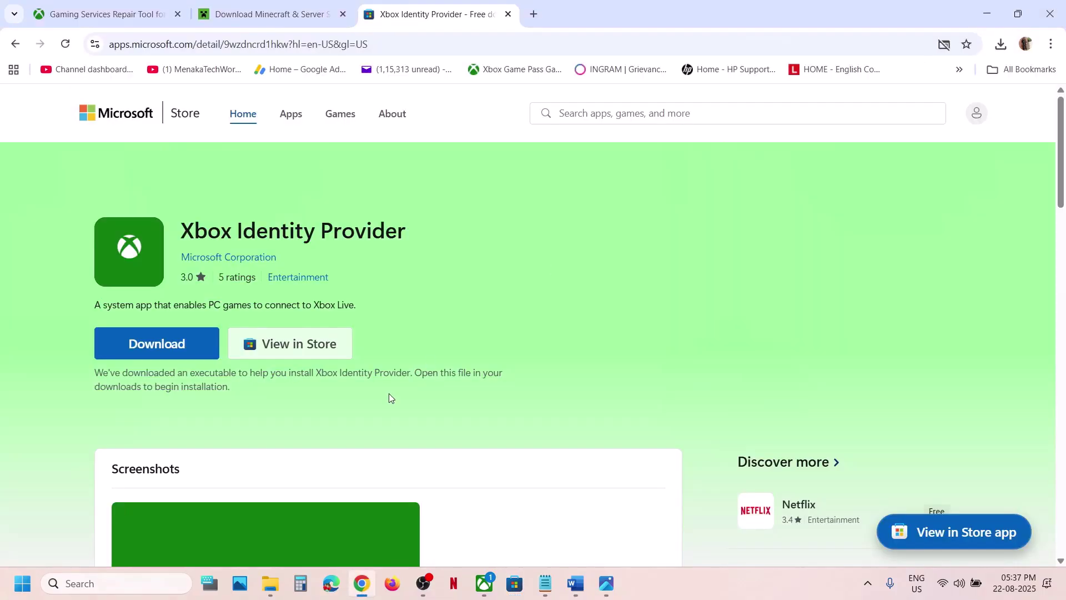
Copy the get-appxpackage Microsoft.GamingServices removal command from Step 12 of the Word document.
left_click(575, 583)
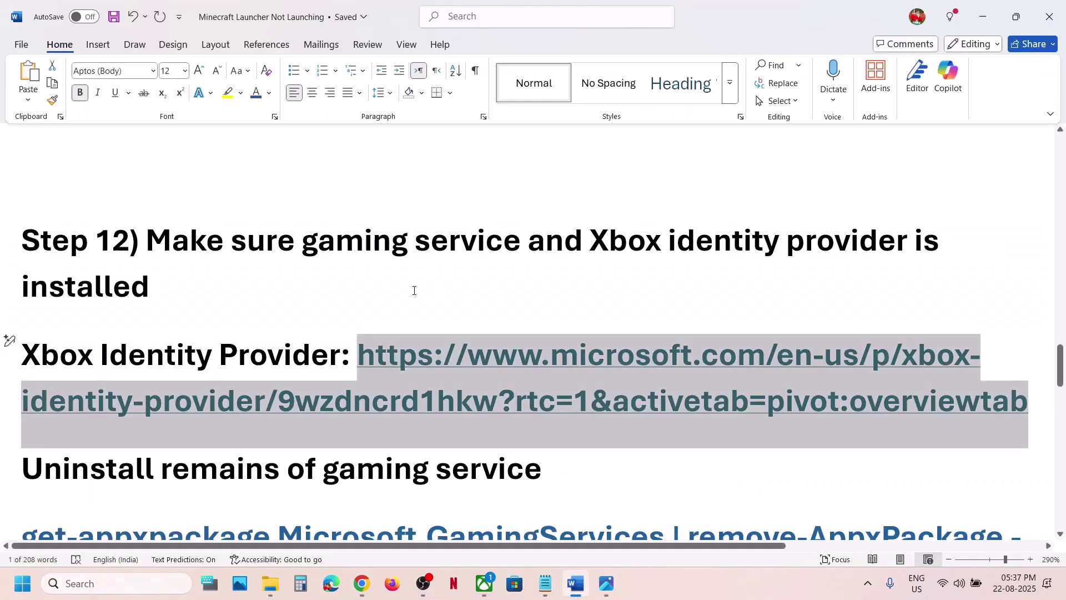
scroll(315, 272, "down", 5)
scroll(230, 268, "up", 1)
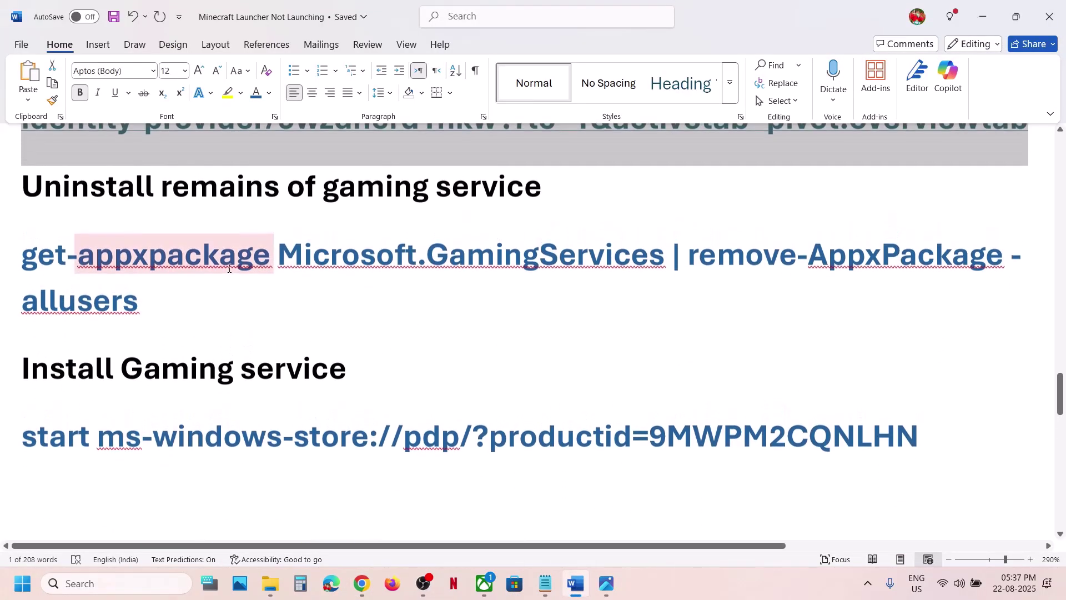
double_click(10, 288)
right_click(45, 263)
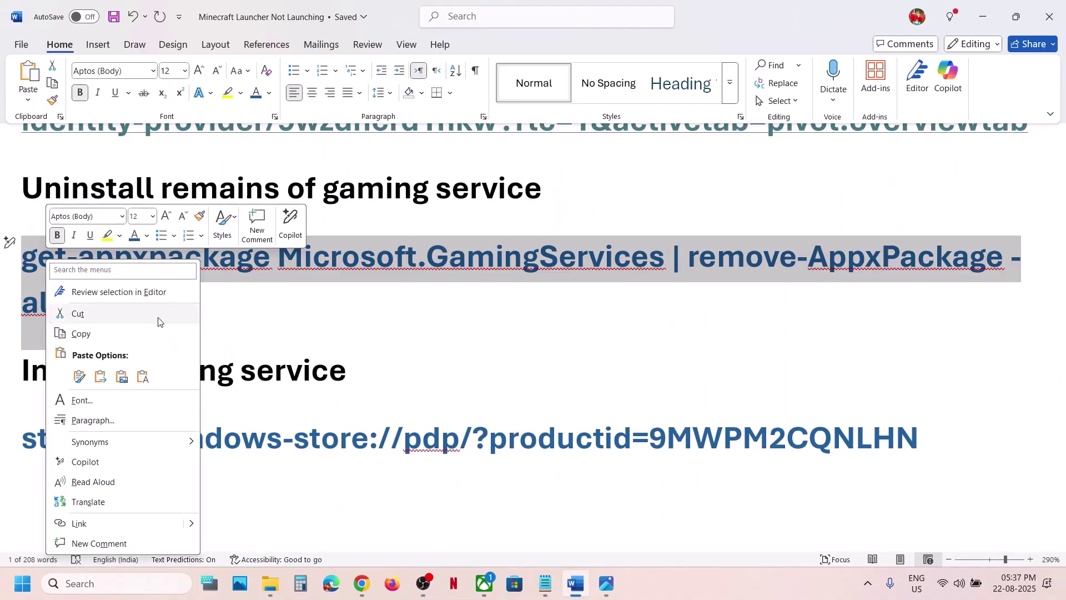
left_click(116, 335)
Open Windows PowerShell as administrator and run the copied command get-appxpackage Microsoft.GamingServices | remove-AppxPackage -allusers.
left_click(100, 581)
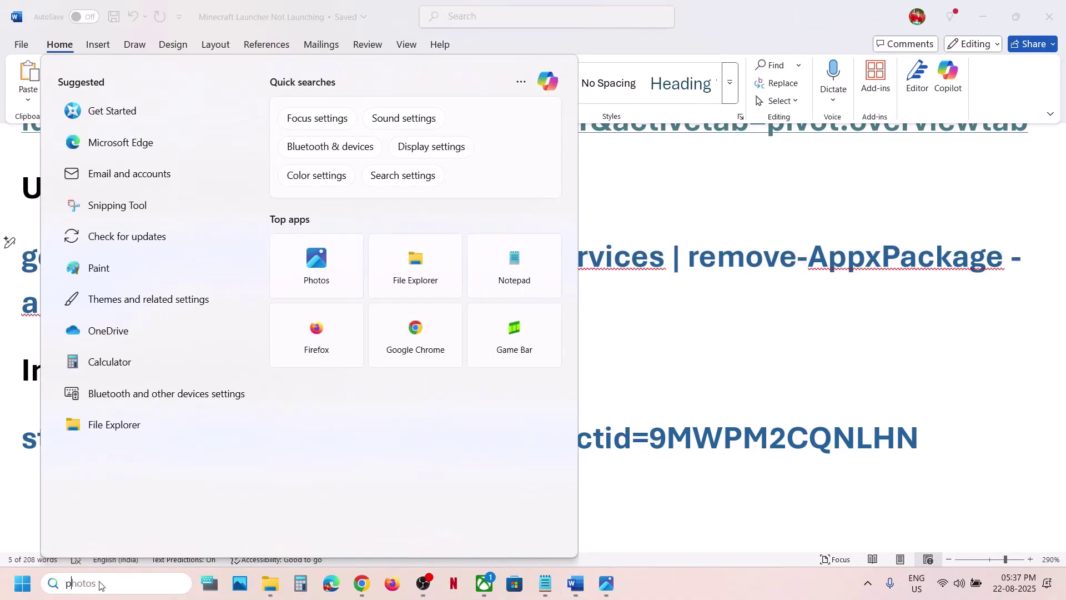
type("powershell")
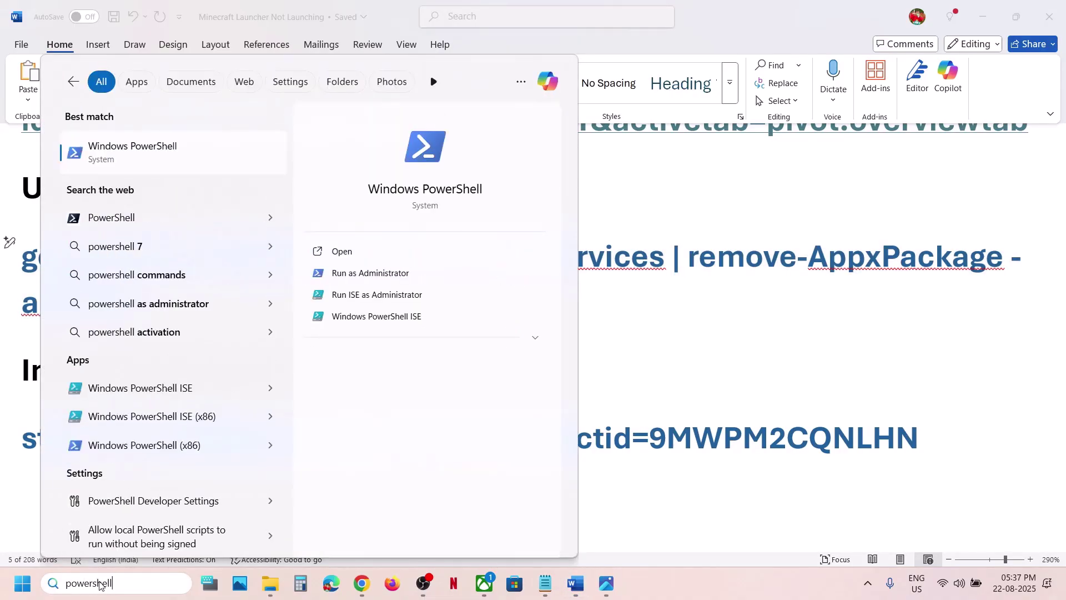
right_click(137, 154)
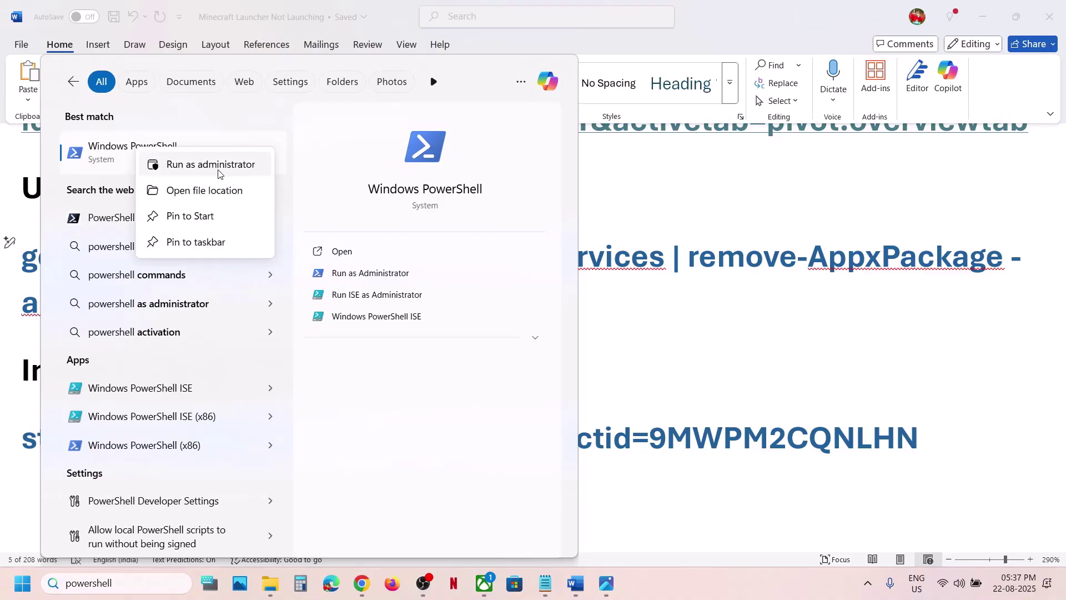
left_click(201, 165)
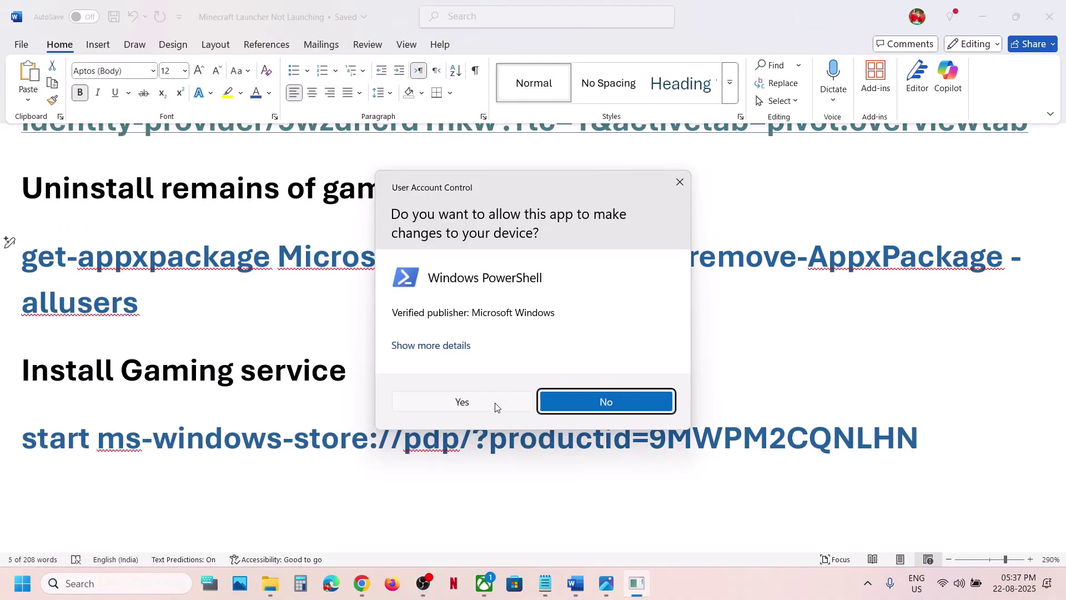
left_click(496, 407)
right_click(381, 246)
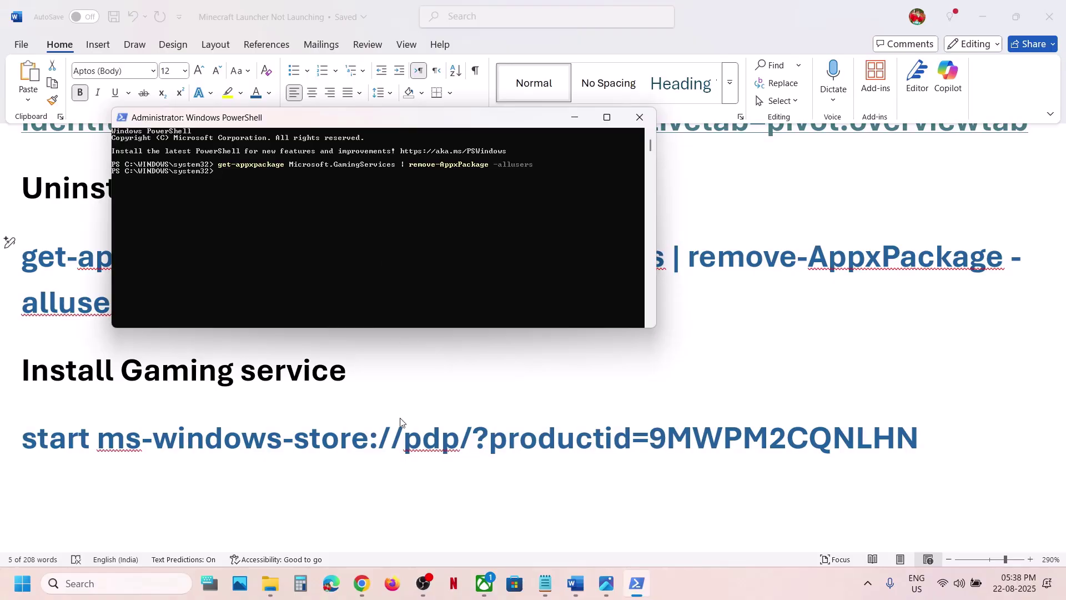
Copy the start ms-windows-store://pdp/?productid=9MWPM2CQNLHN command under Install Gaming service in the Word document.
left_click(387, 441)
triple_click(387, 441)
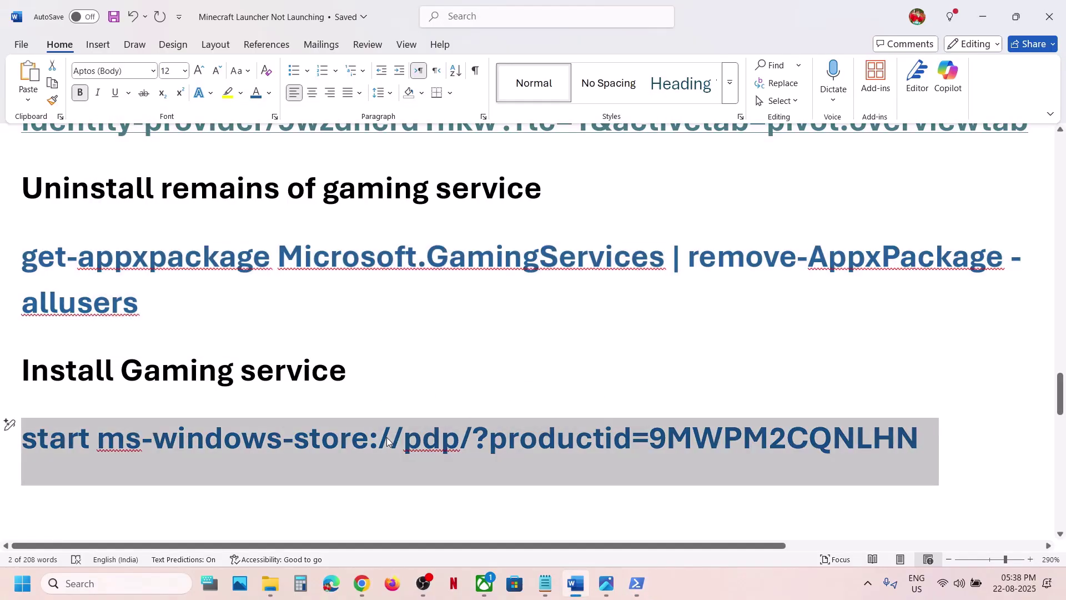
key("ctrl+c")
Run the copied command in PowerShell, and install Gaming Services from its Microsoft Store page, allowing the device changes.
key("alt+Tab")
right_click(407, 245)
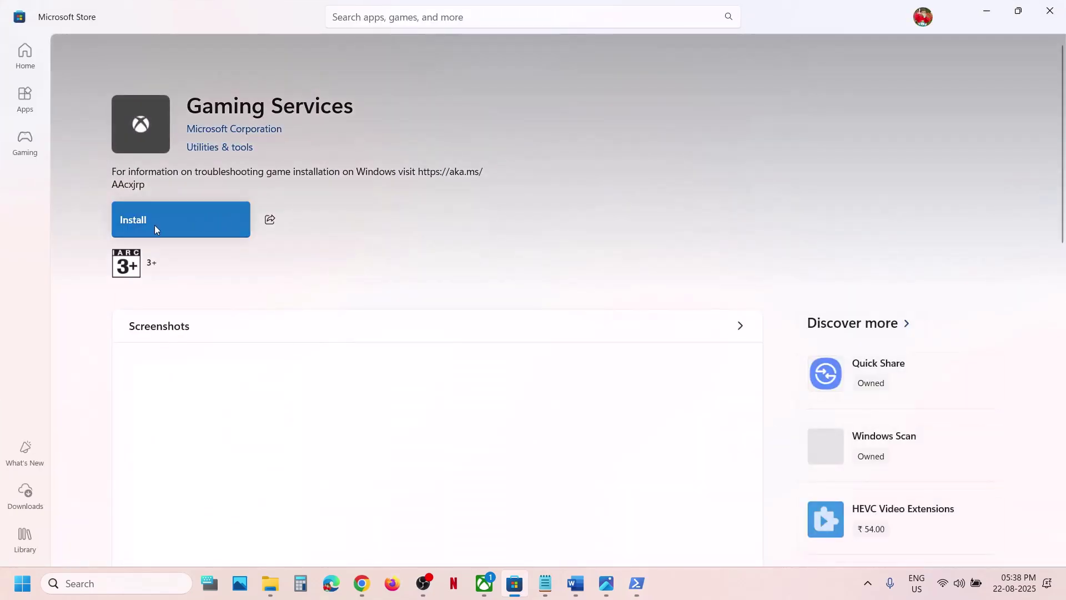
left_click(151, 225)
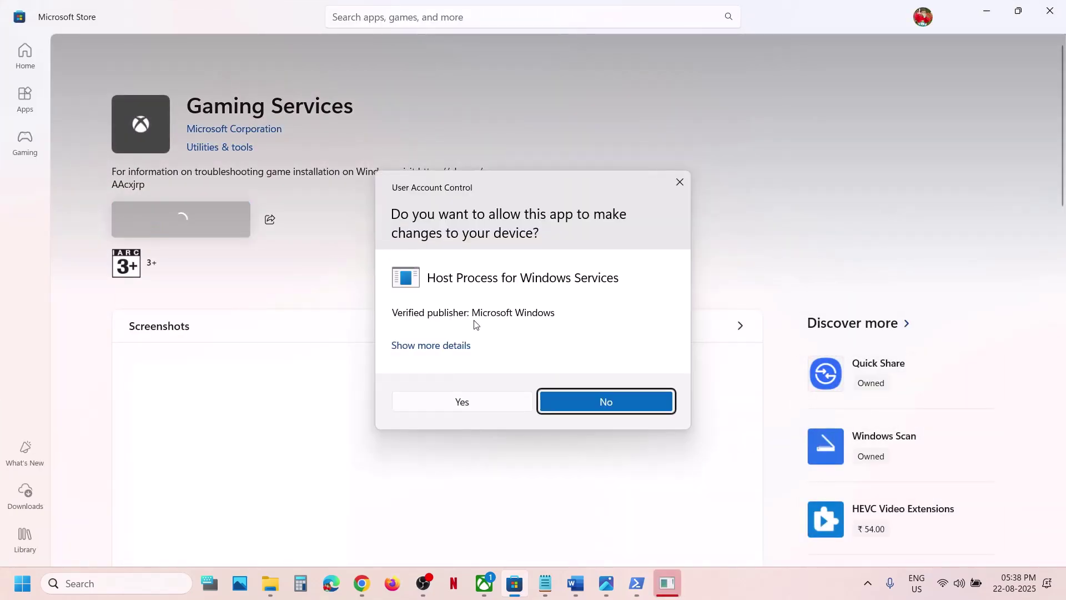
left_click(451, 401)
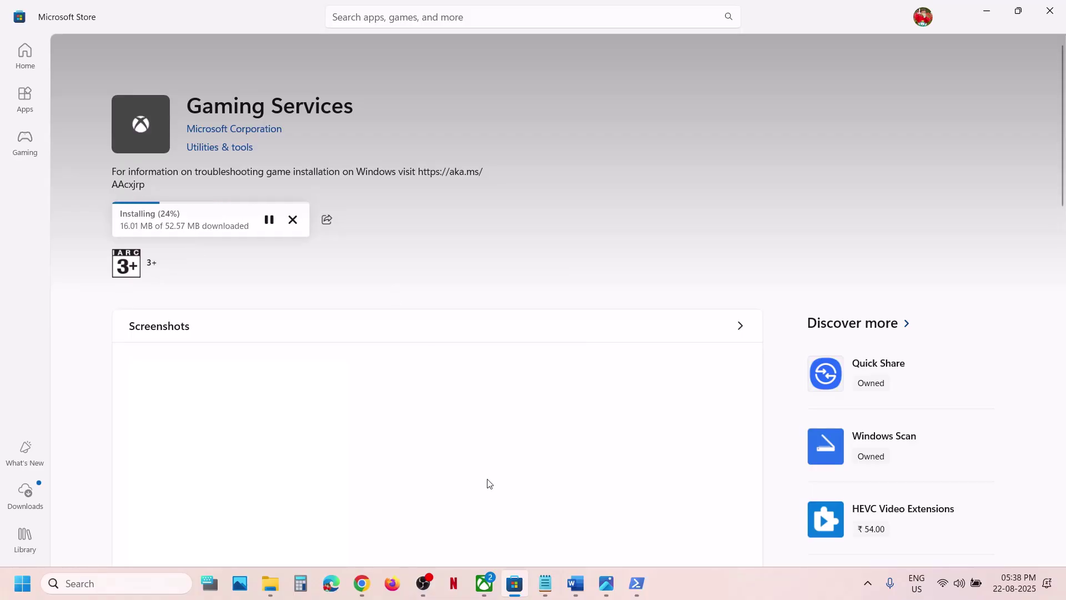
Copy the inetcpl.cpl command from Step 13 of the Word document and open that control panel item through Windows search.
left_click(576, 586)
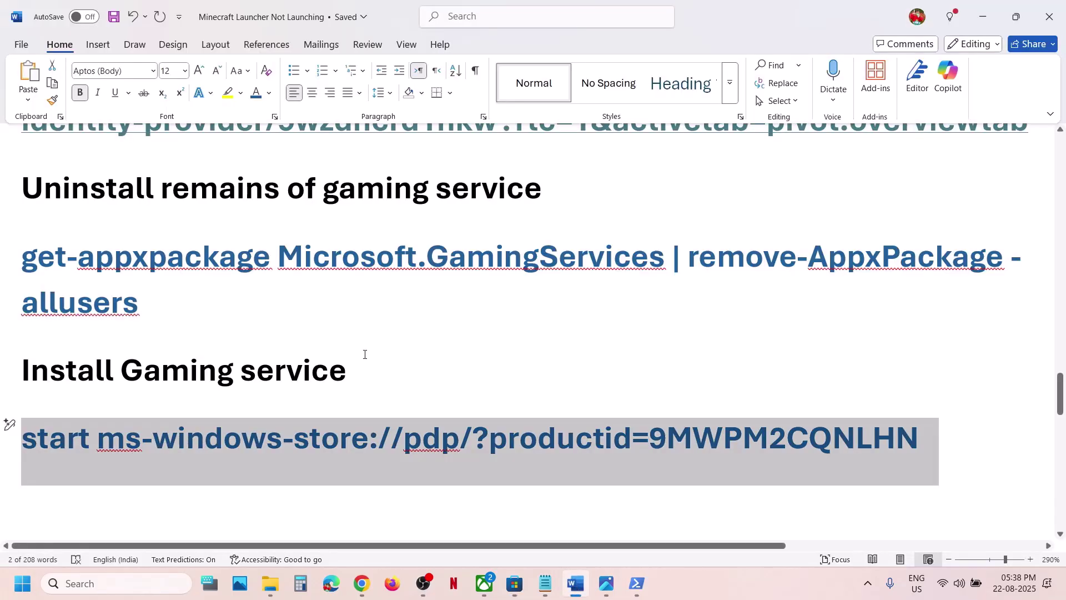
scroll(362, 355, "down", 3)
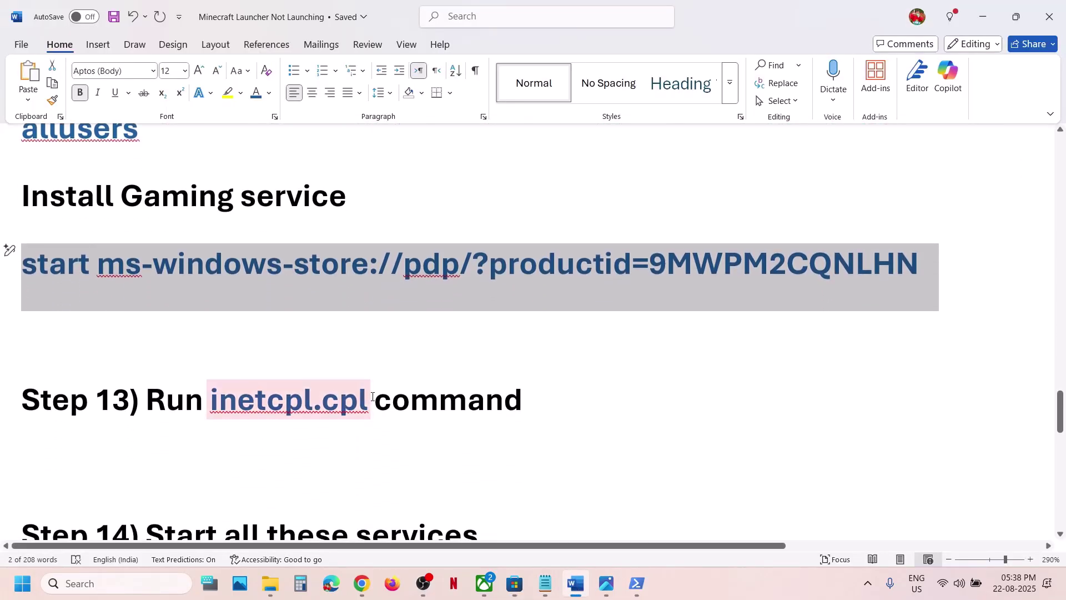
left_click_drag(372, 396, 211, 398)
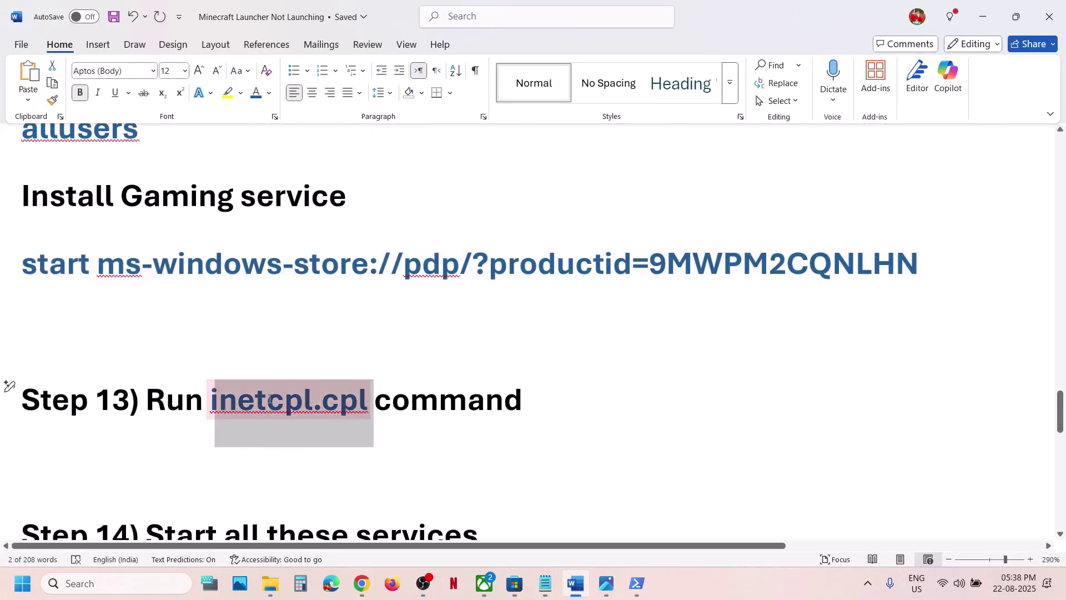
left_click(115, 579)
key("ctrl+v")
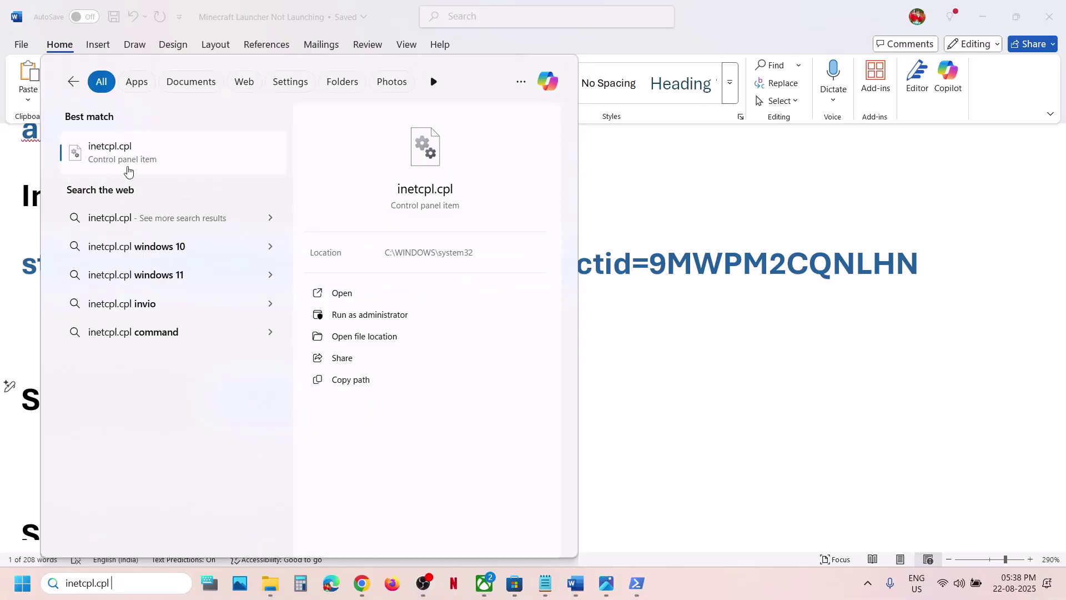
left_click(125, 165)
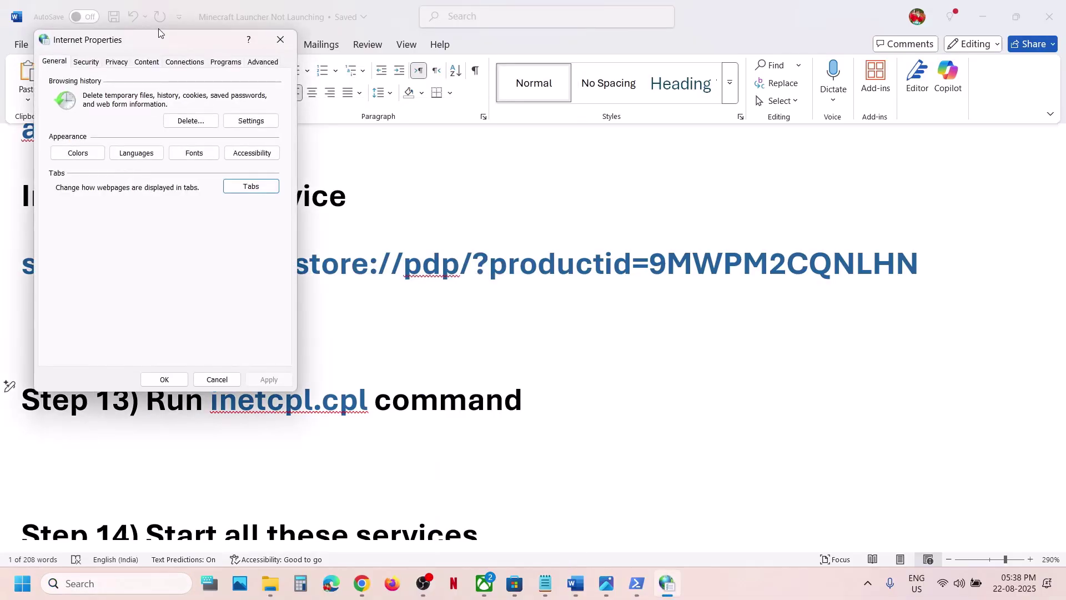
Check the TLS options in the advanced settings of Internet Properties and accept the dialog.
left_click_drag(159, 28, 430, 127)
left_click(530, 160)
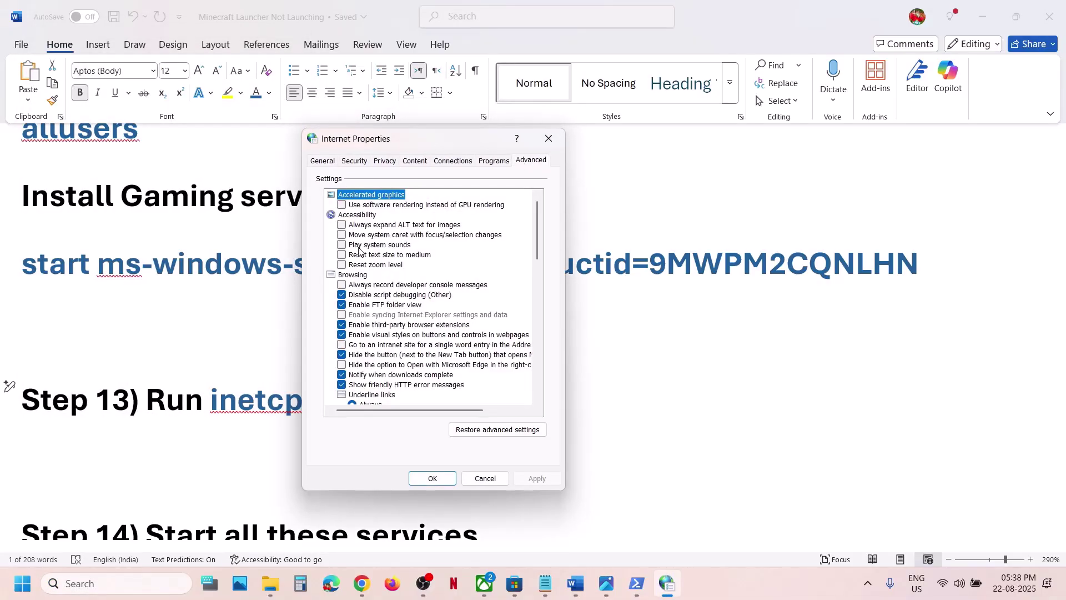
scroll(345, 342, "down", 15)
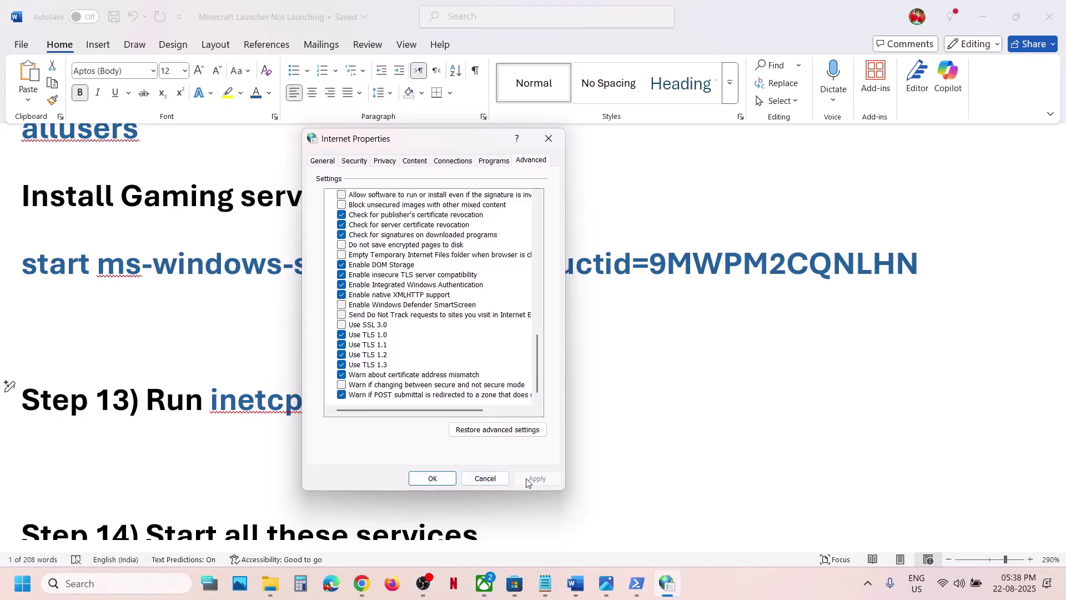
left_click(431, 478)
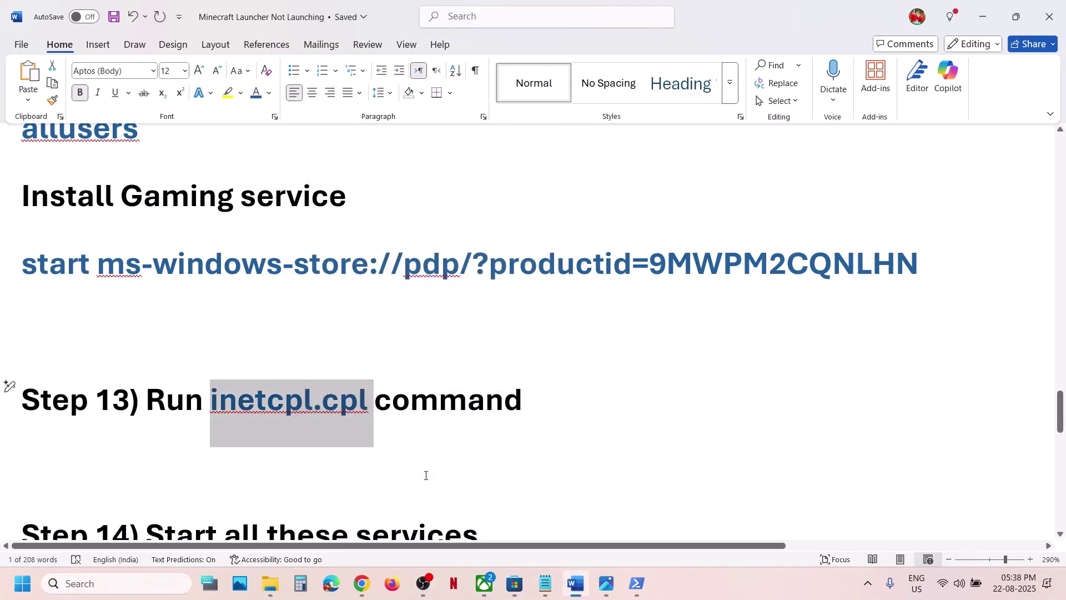
Go to Step 14 in the Word document, then open the Windows Services console and maximize its window.
scroll(292, 435, "down", 5)
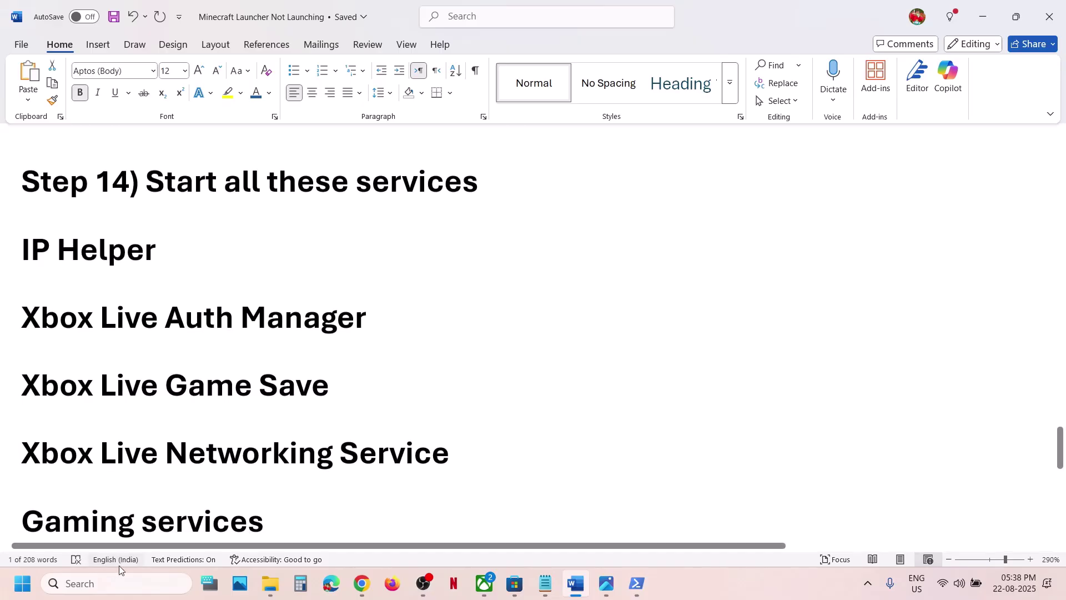
left_click(93, 583)
type("services")
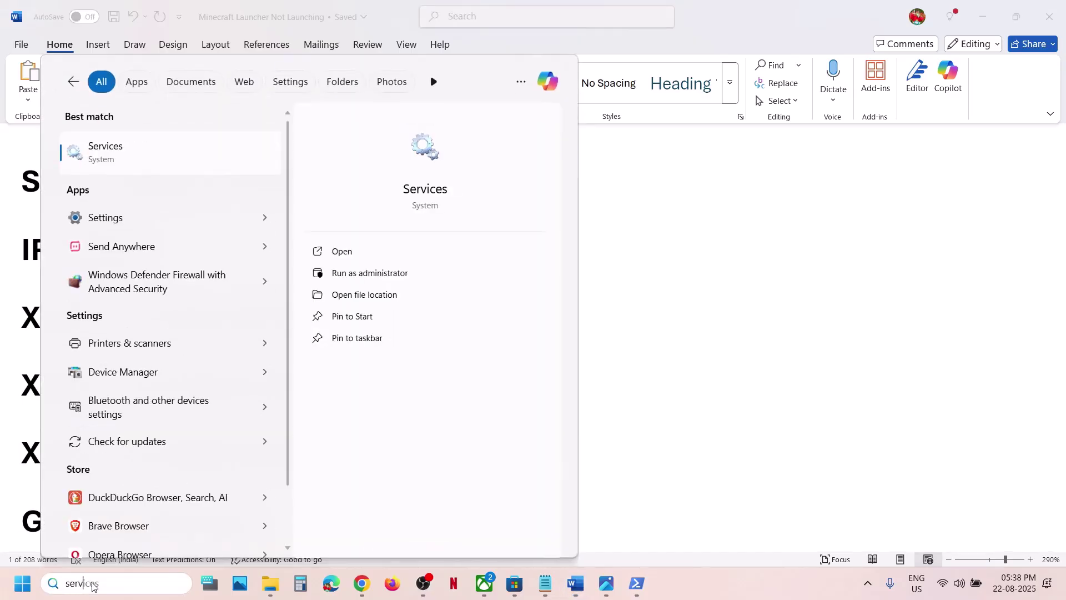
key("Return")
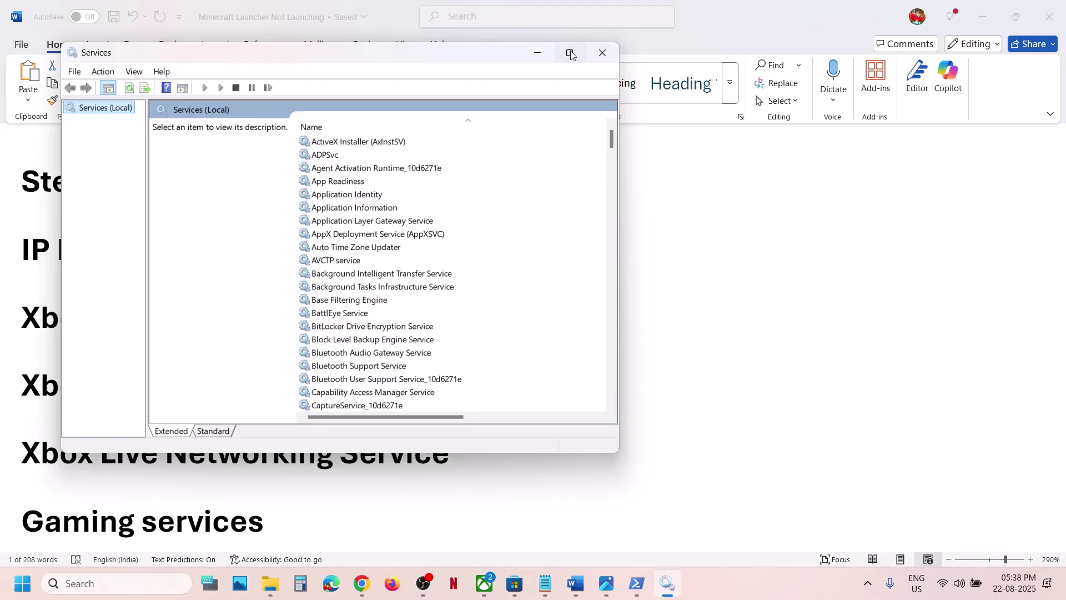
left_click(571, 54)
Set the IP Helper service's startup type to Automatic and apply it.
left_click(361, 331)
key("i")
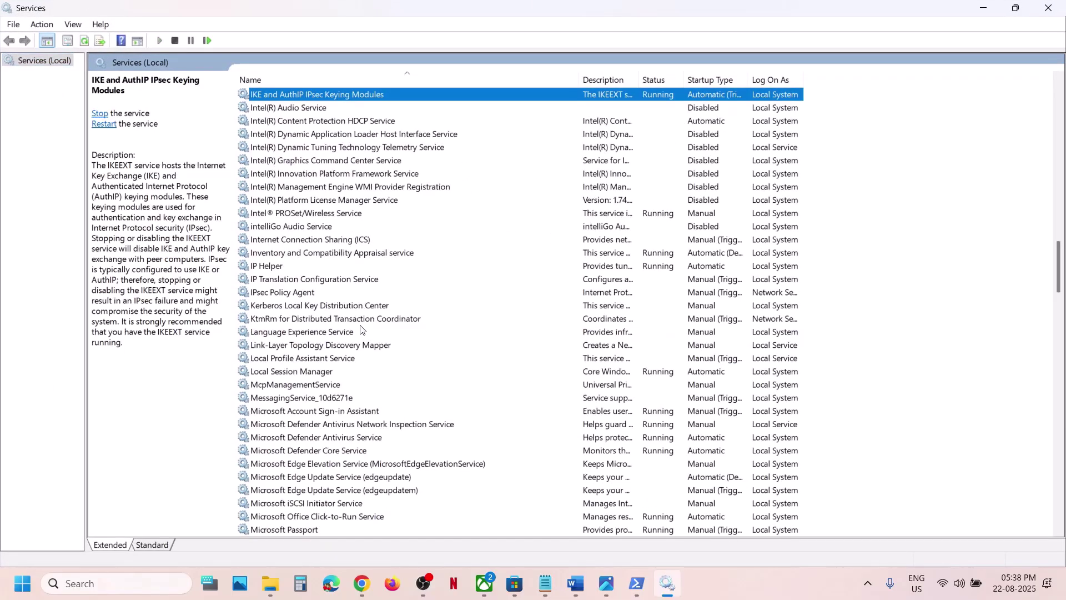
double_click(268, 270)
left_click(522, 278)
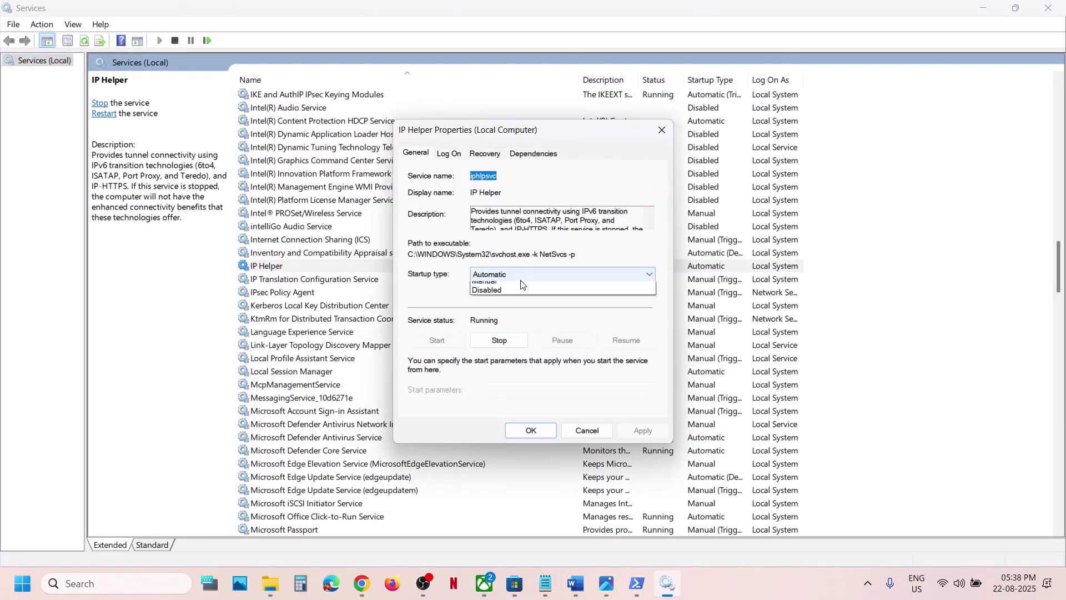
left_click(522, 293)
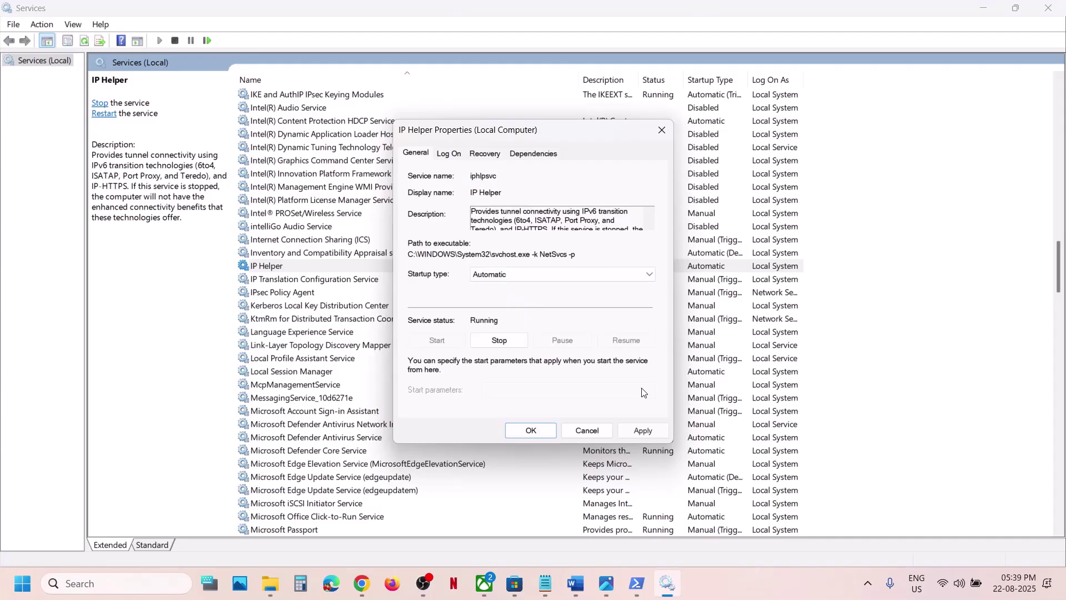
left_click(642, 432)
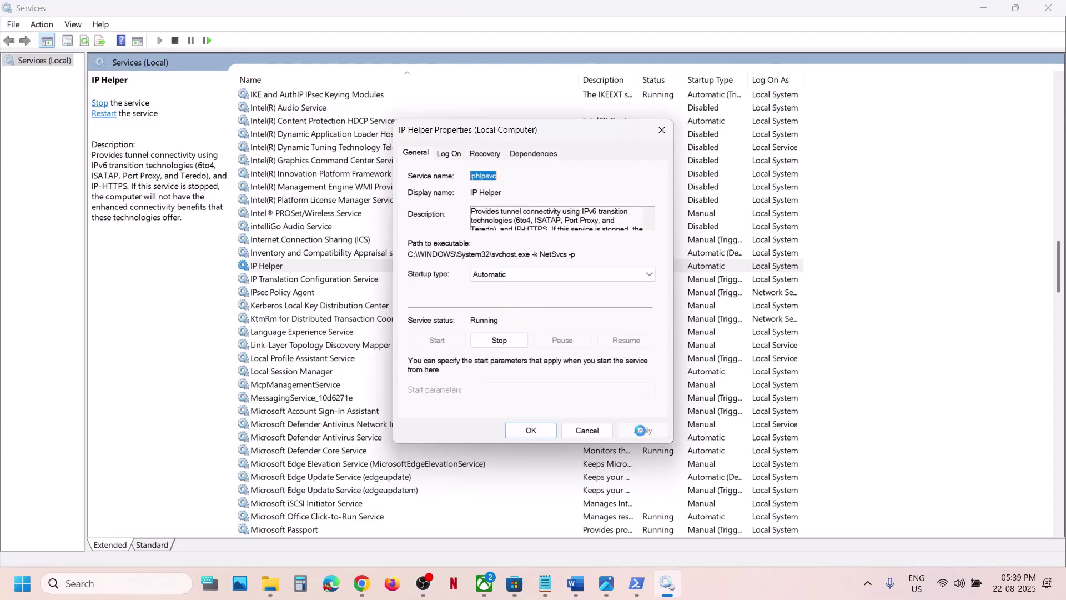
left_click(531, 430)
Set the Xbox Accessory Management Service's startup type to Automatic and apply it.
left_click(365, 423)
key("x")
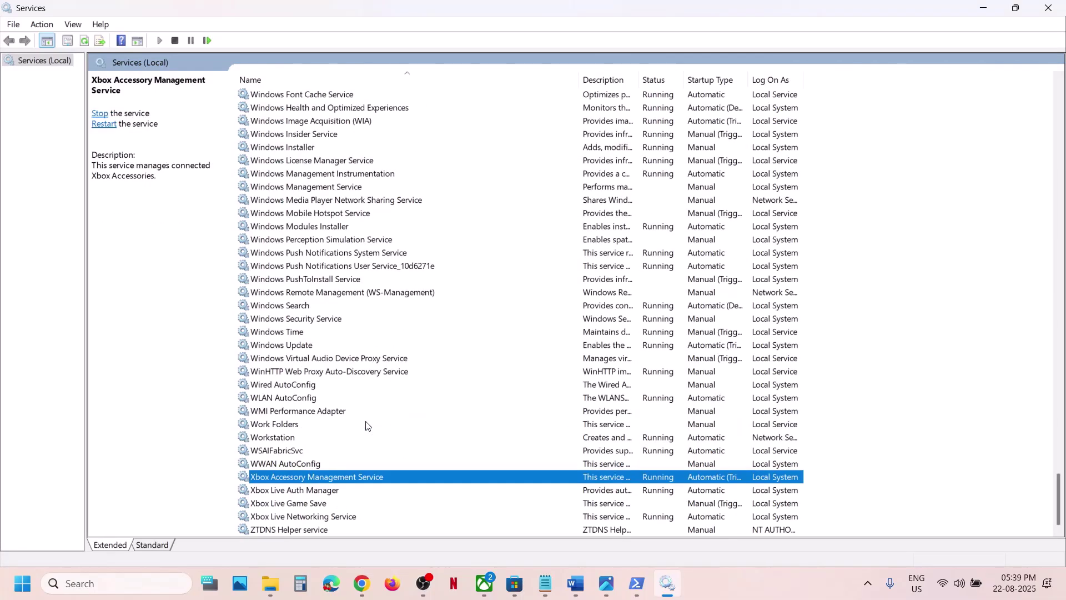
double_click(284, 481)
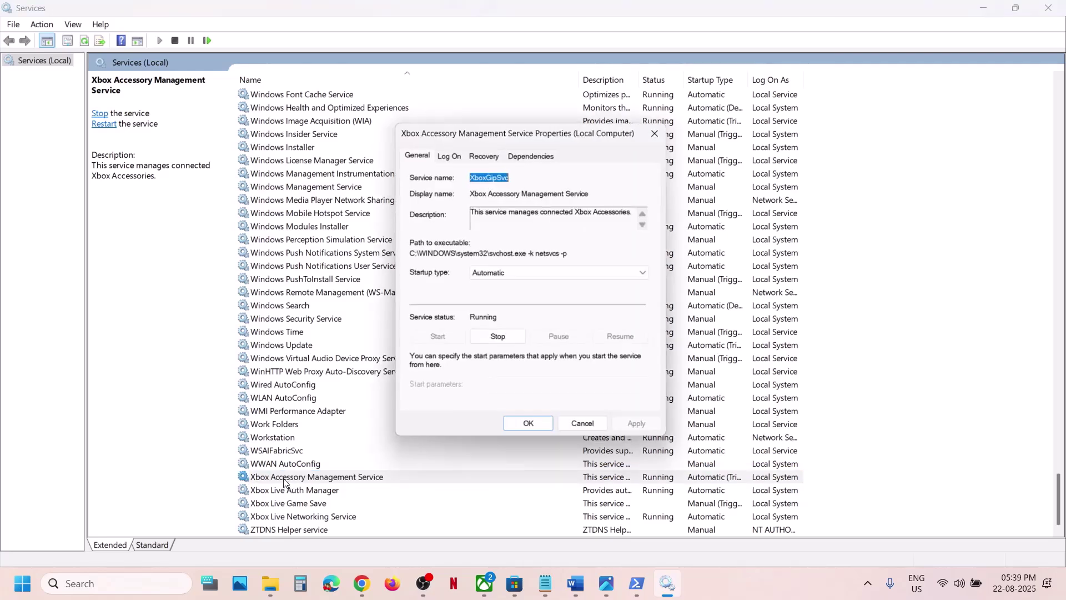
left_click(500, 274)
left_click(495, 296)
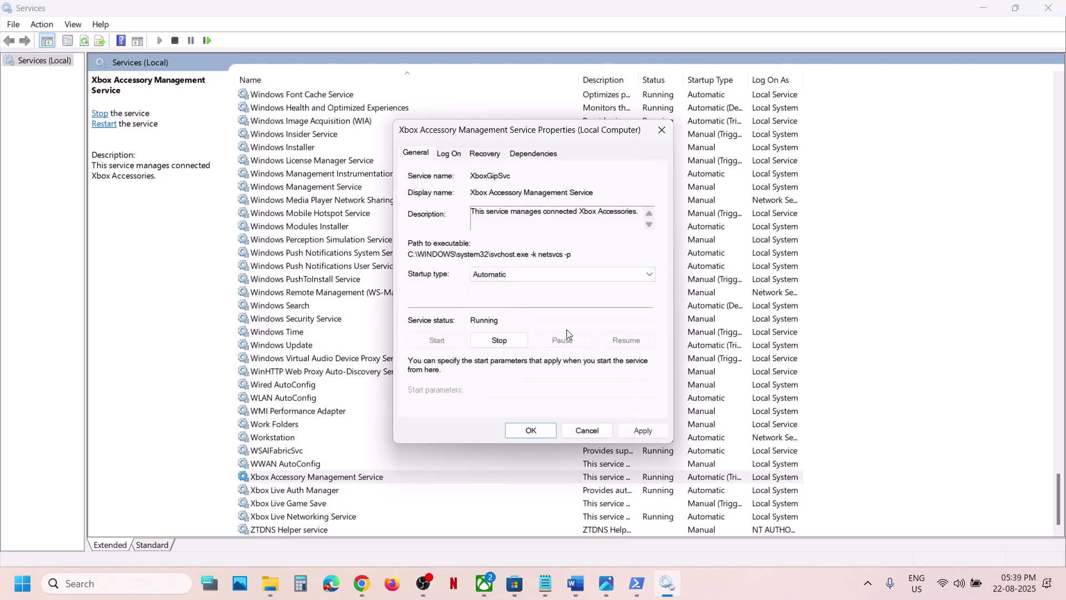
left_click(637, 432)
left_click(523, 434)
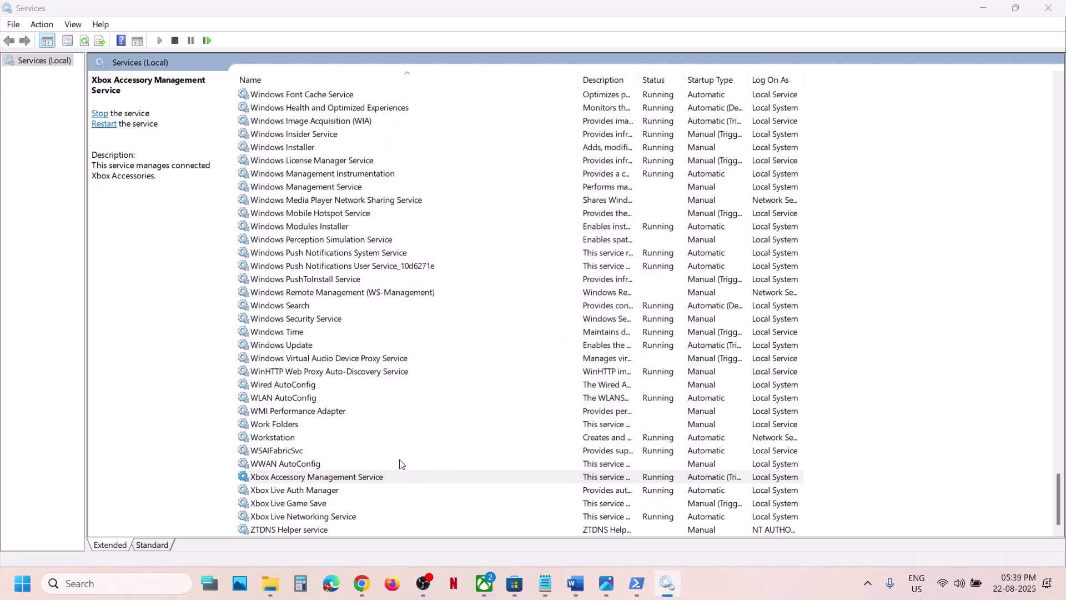
Set the Xbox Live Auth Manager service's startup type to Automatic and apply it.
left_click(319, 493)
double_click(319, 493)
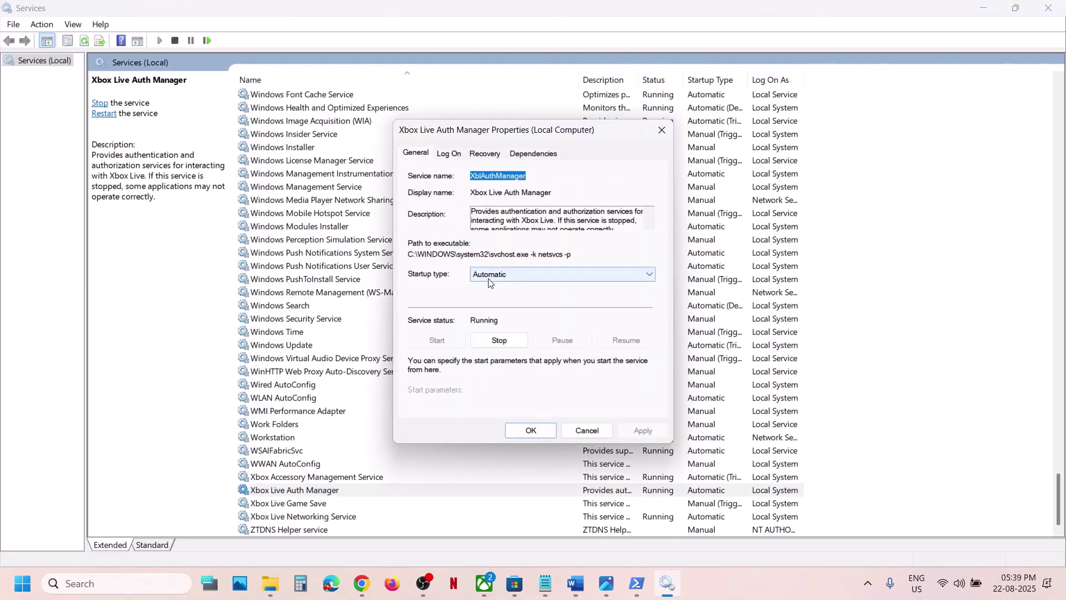
left_click(486, 275)
left_click(493, 296)
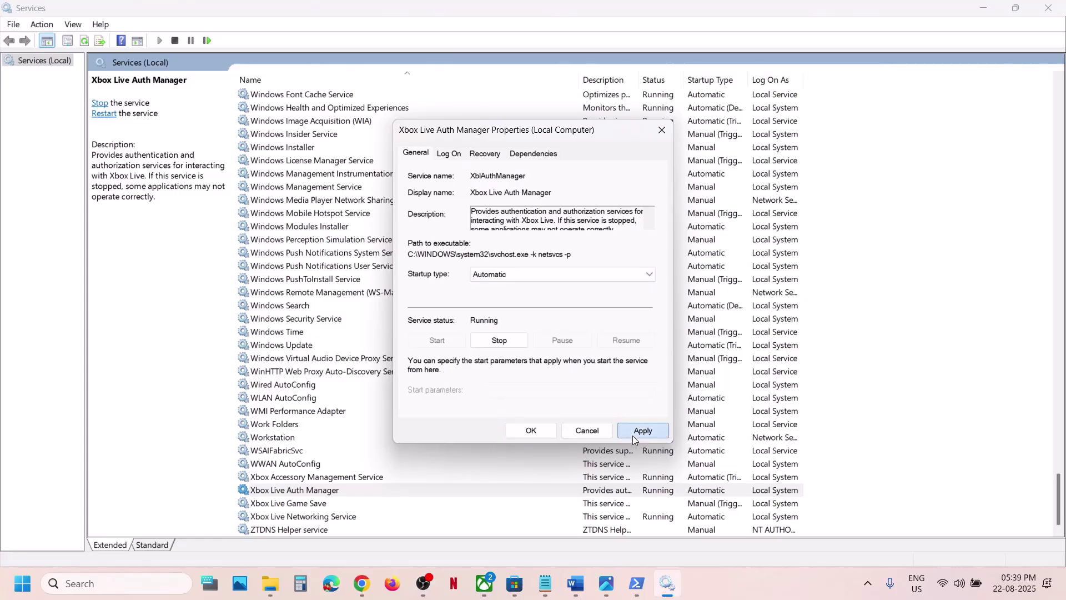
left_click(632, 432)
left_click(528, 431)
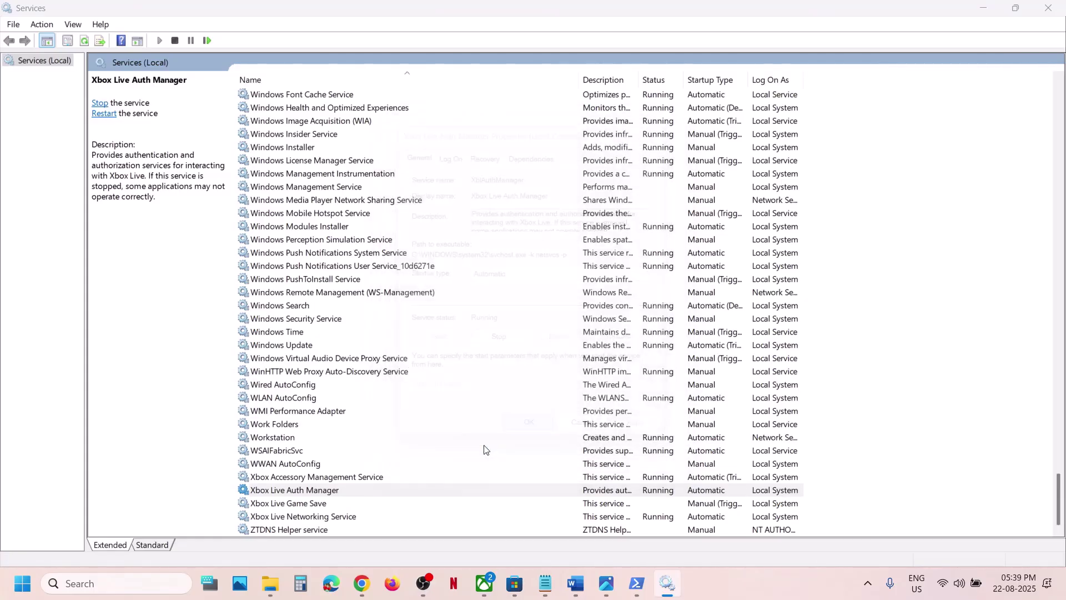
Set the Xbox Live Game Save service's startup type to Automatic, apply it, and start the service.
double_click(288, 503)
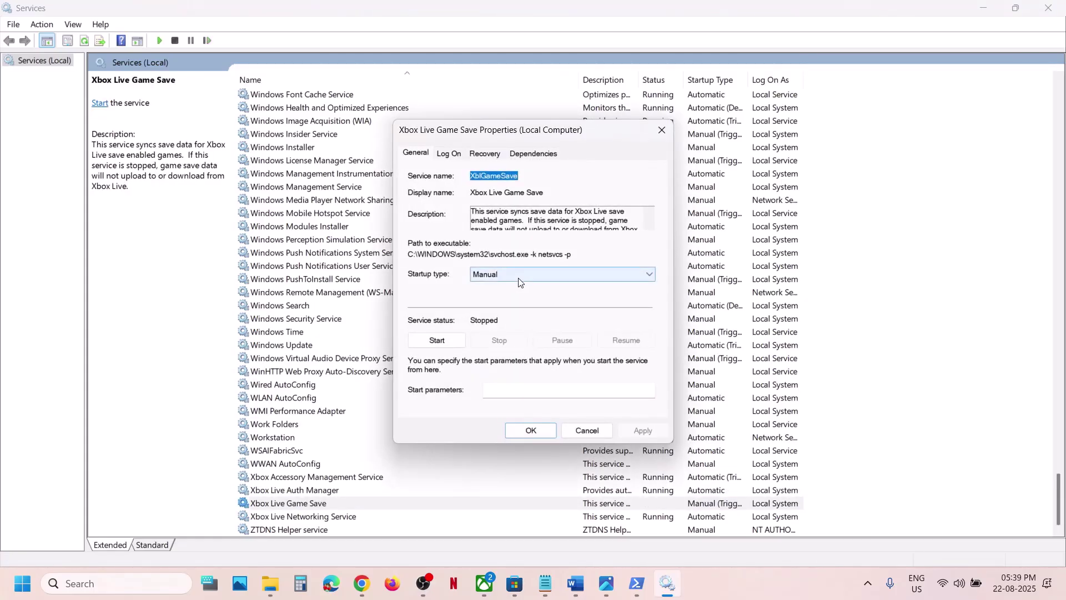
left_click(522, 277)
left_click(511, 295)
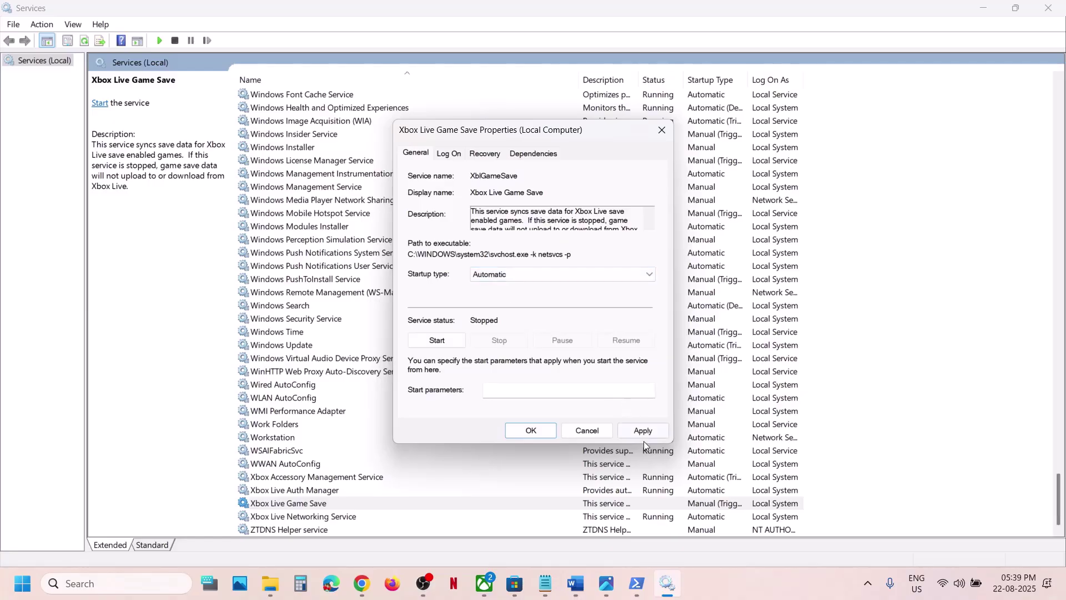
left_click(646, 435)
left_click(439, 342)
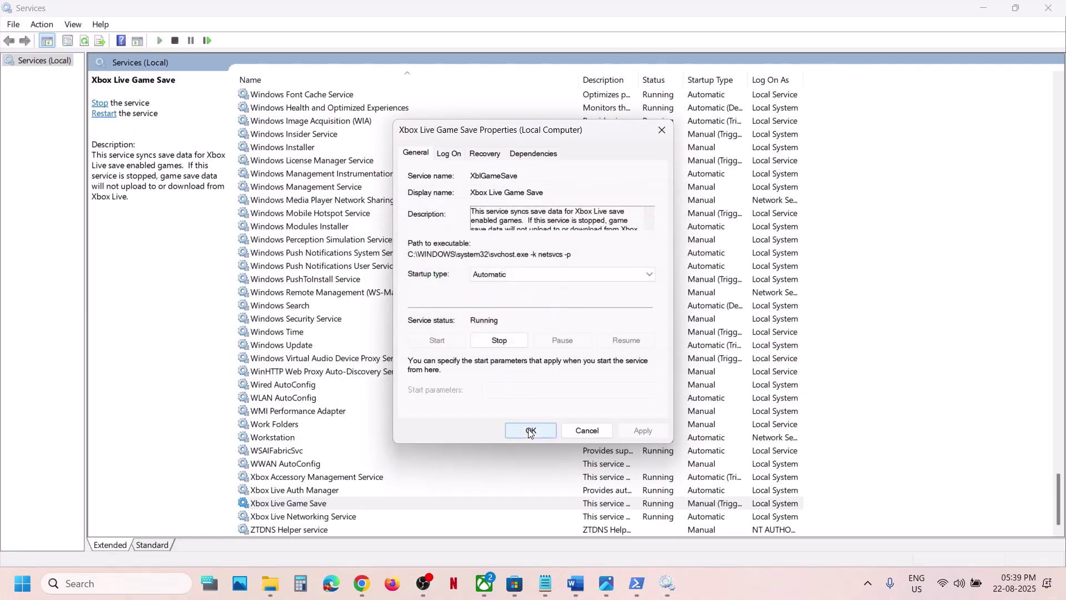
key("Return")
Set the Xbox Live Networking Service's startup type to Automatic and apply it.
key("Down")
key("Return")
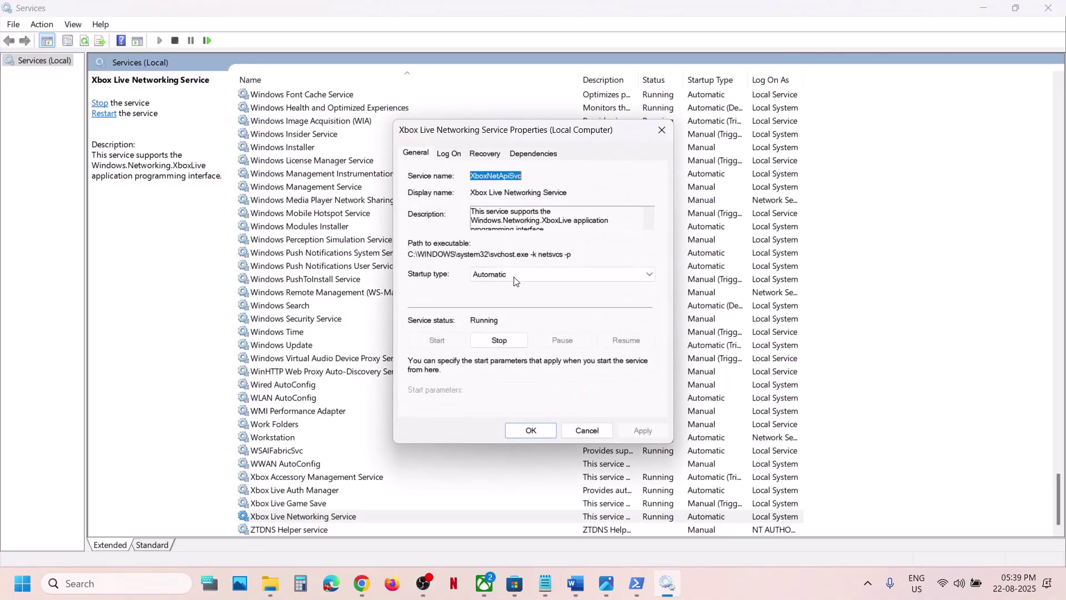
left_click(510, 274)
left_click(511, 289)
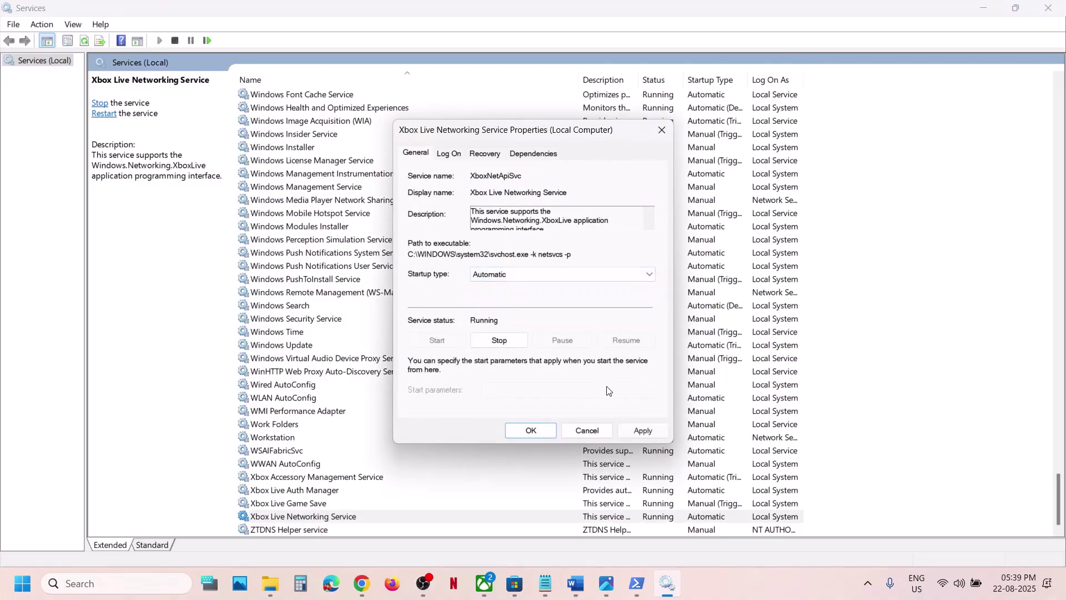
left_click(636, 432)
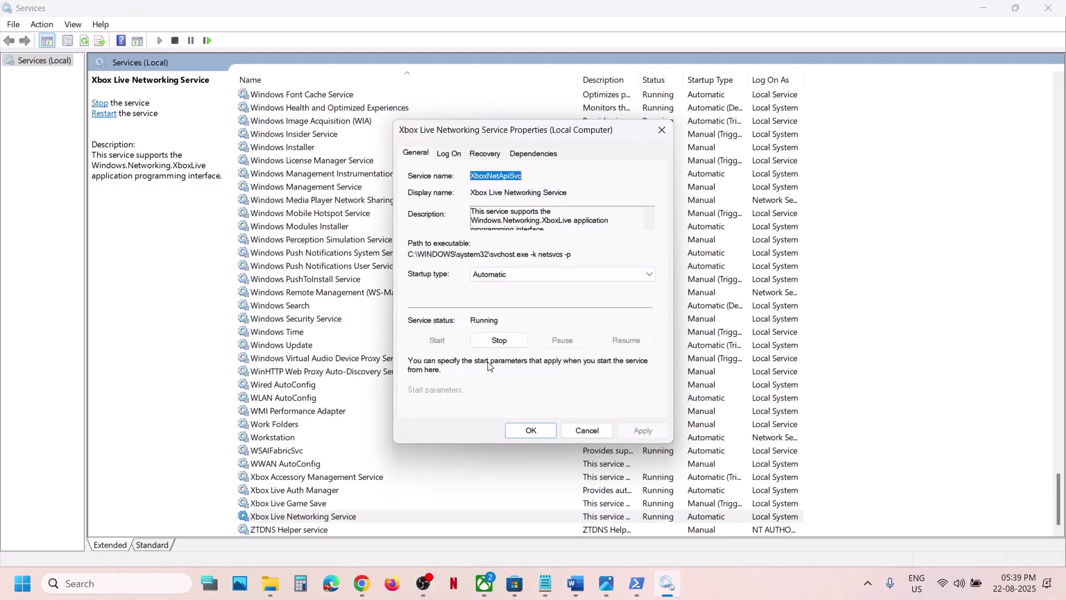
left_click(531, 431)
Set the Windows Update service's startup type to Automatic and apply it.
left_click(278, 346)
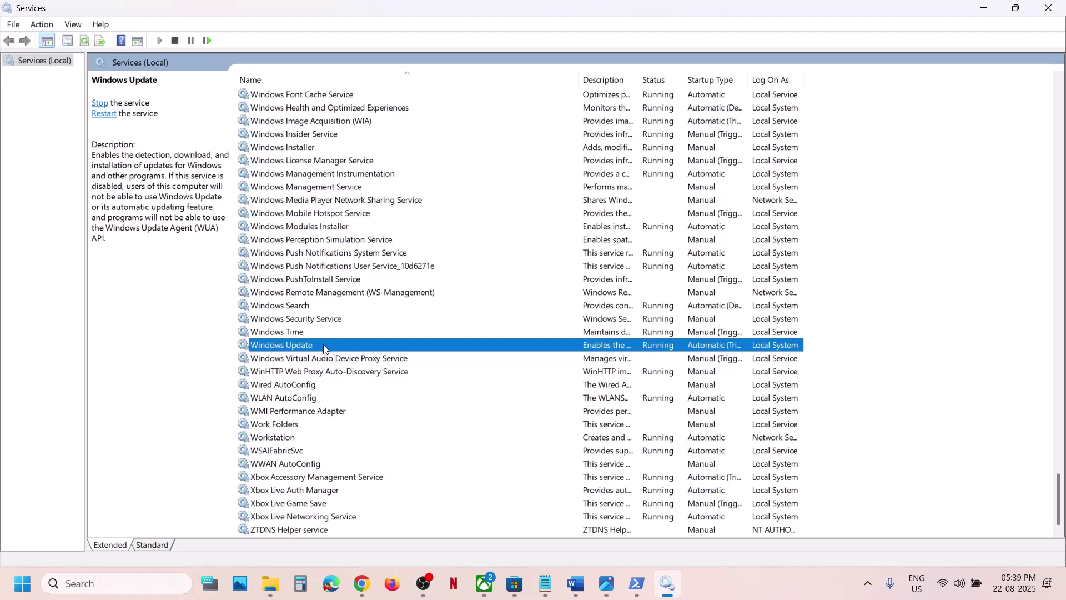
double_click(327, 348)
left_click(496, 276)
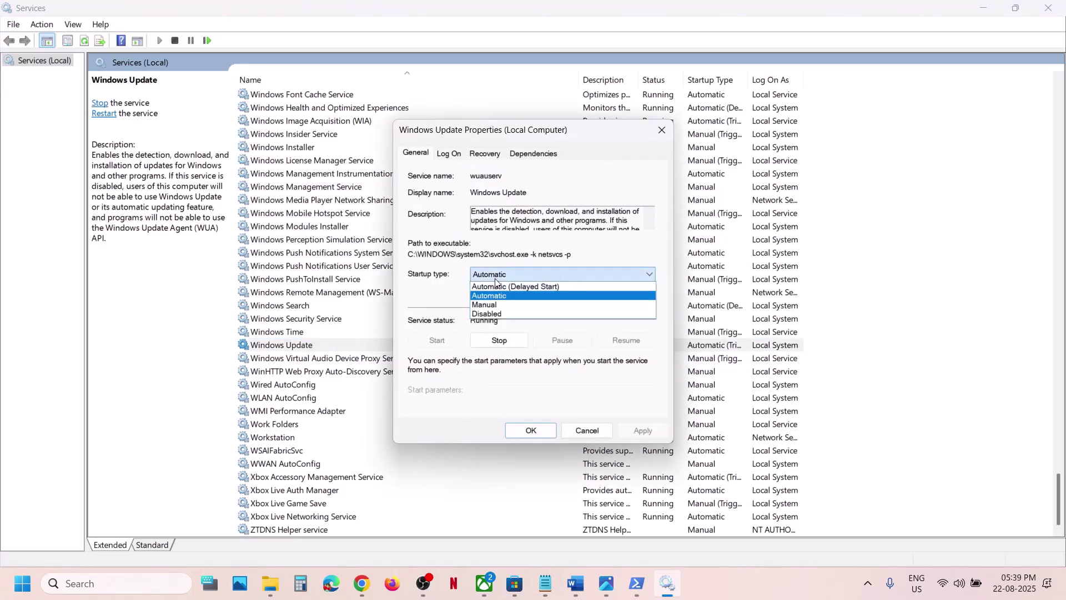
left_click(501, 296)
left_click(632, 432)
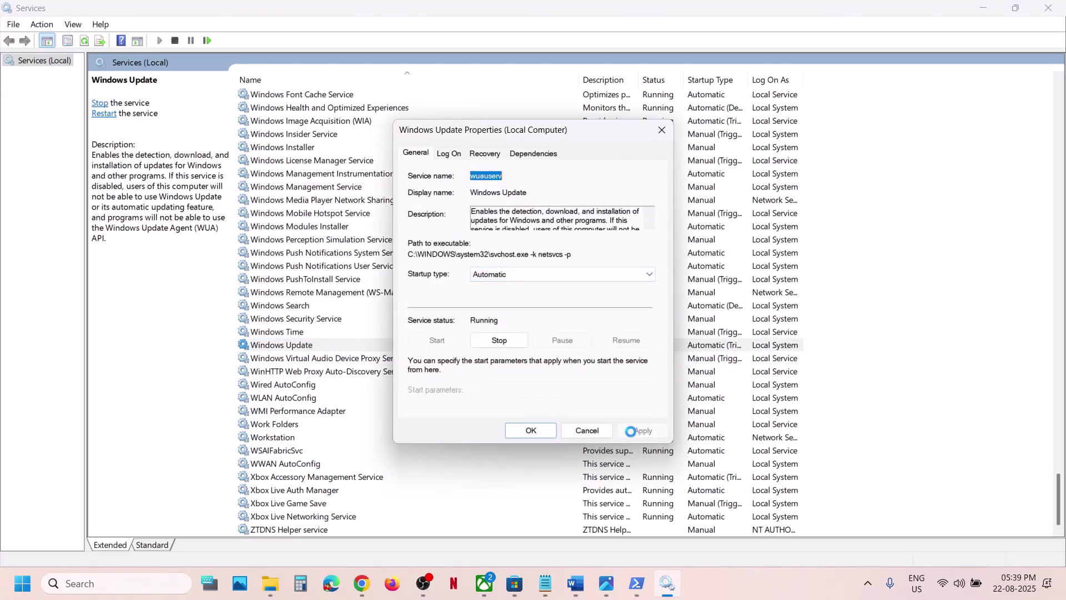
Close the Windows Update properties and restart both Gaming Services entries in the services list.
left_click(517, 432)
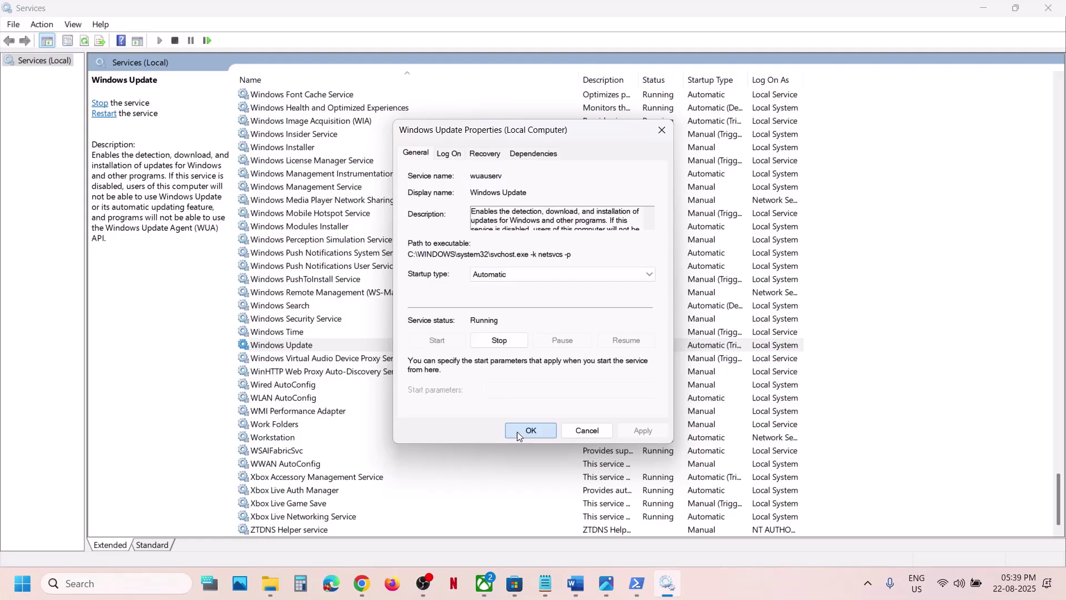
left_click(363, 291)
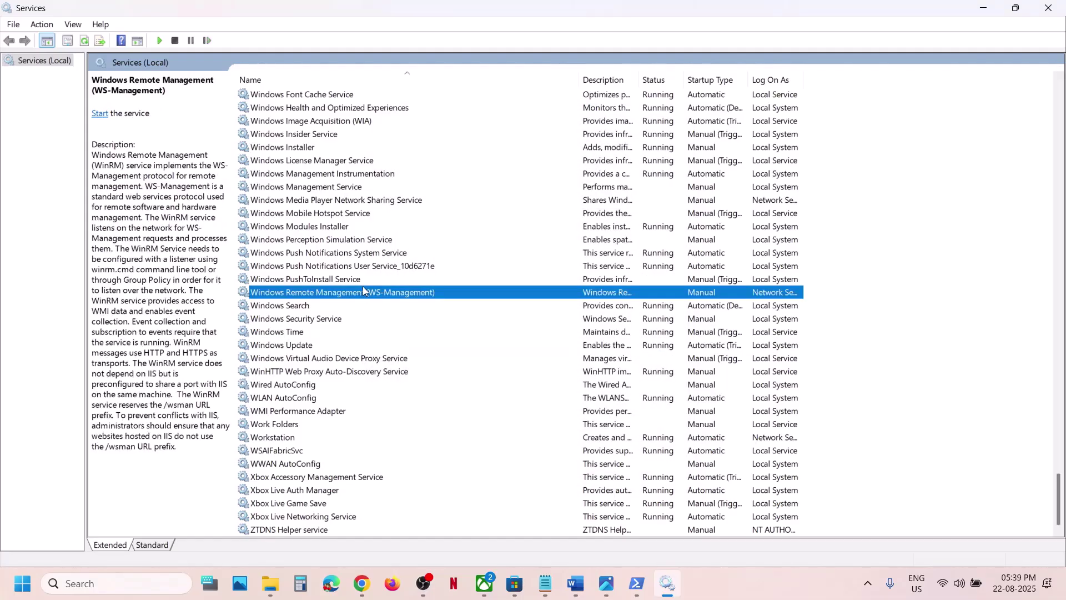
key("g")
scroll(364, 290, "up", 4)
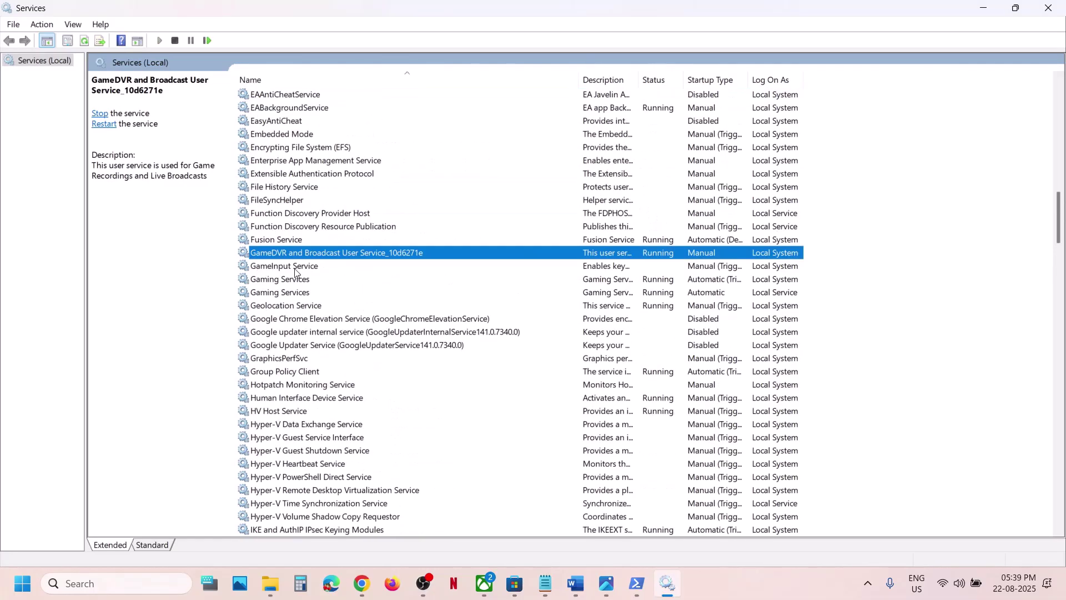
left_click(284, 292)
left_click(284, 280)
right_click(284, 279)
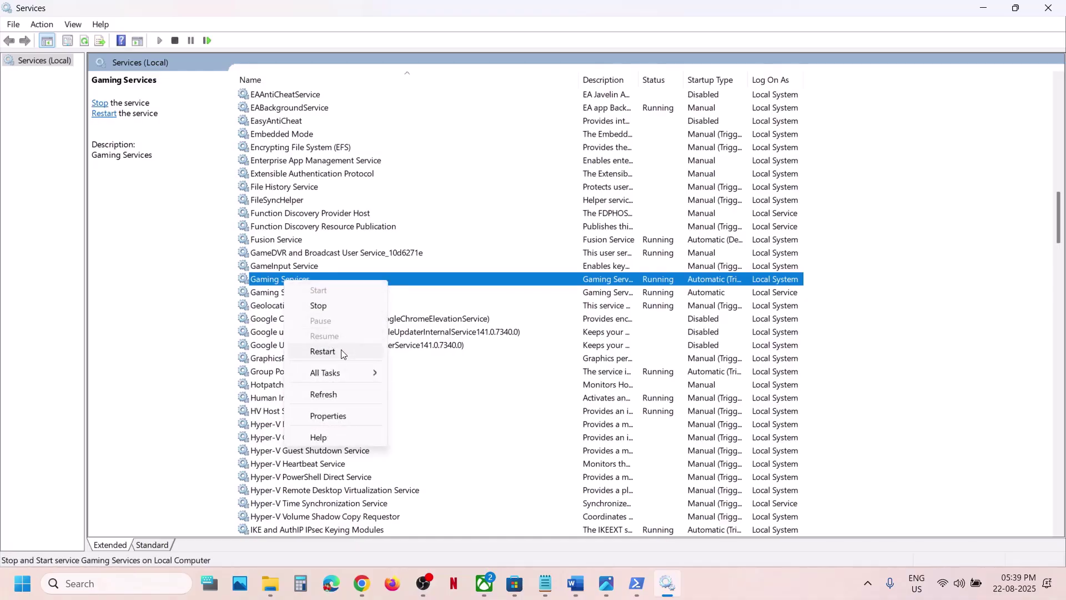
left_click(323, 352)
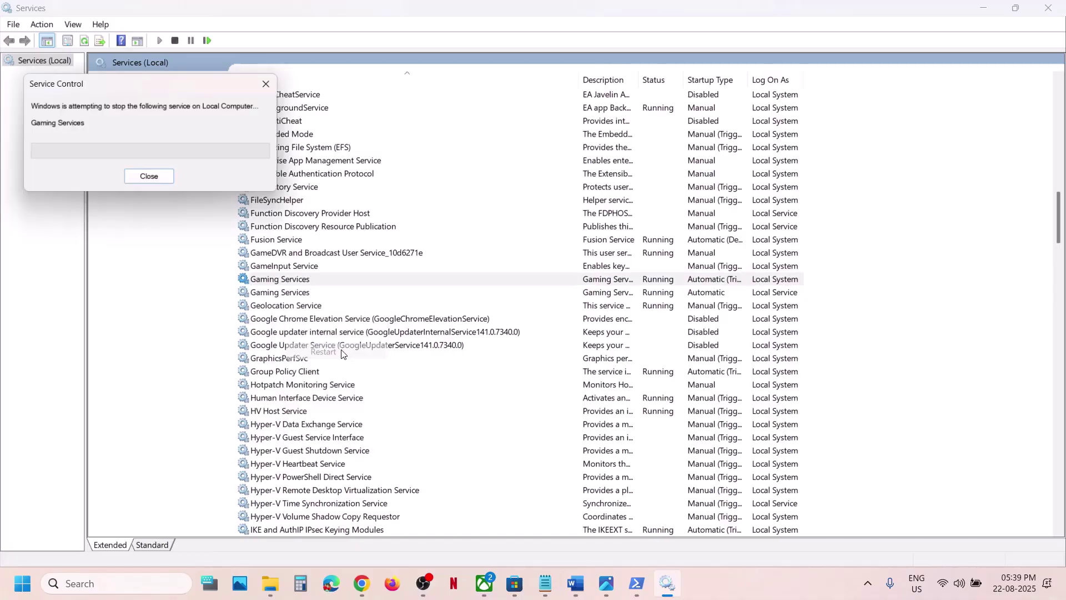
right_click(304, 295)
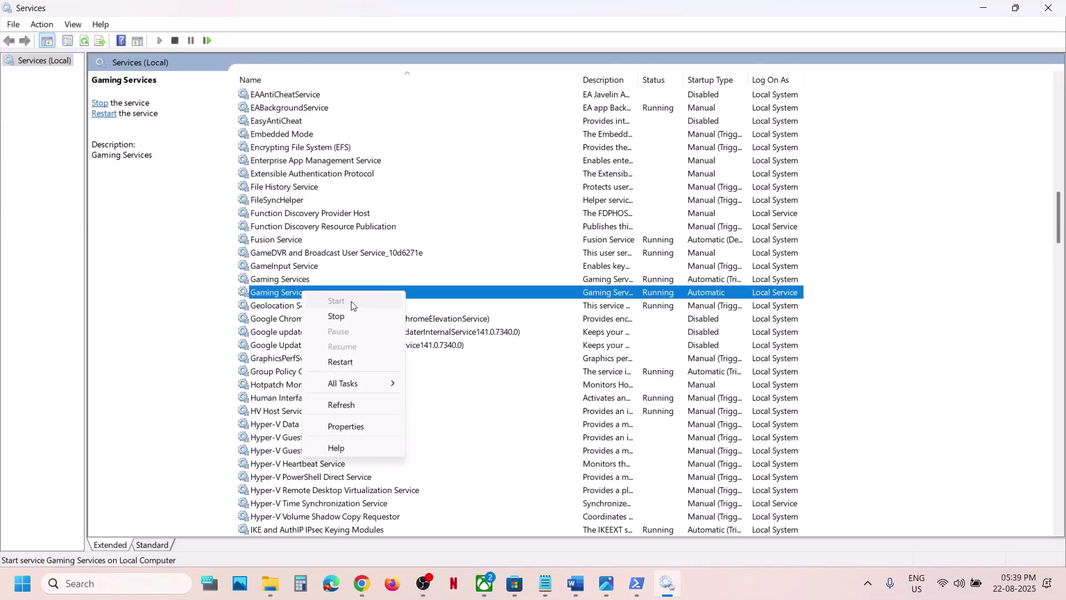
left_click(347, 362)
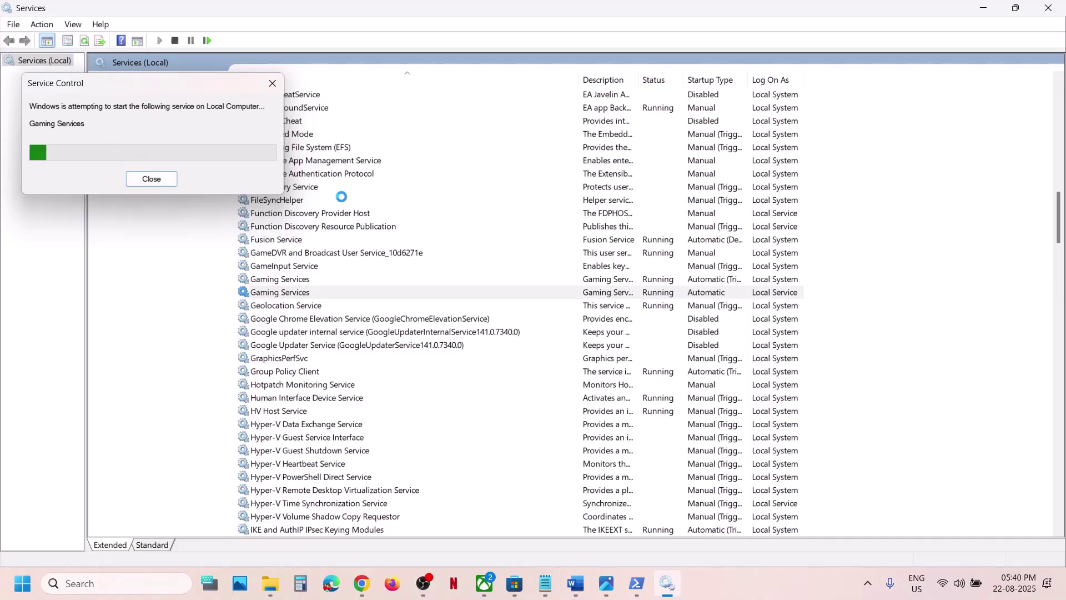
Set the Microsoft Store Install Service's startup type to Automatic, apply it, and close the Services window.
left_click(318, 216)
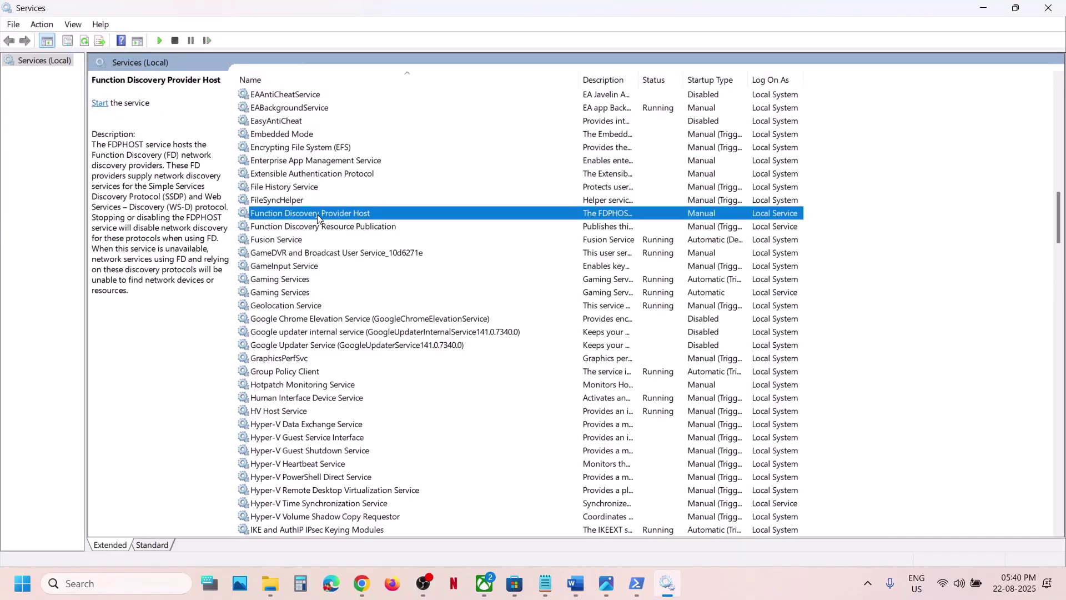
key("m")
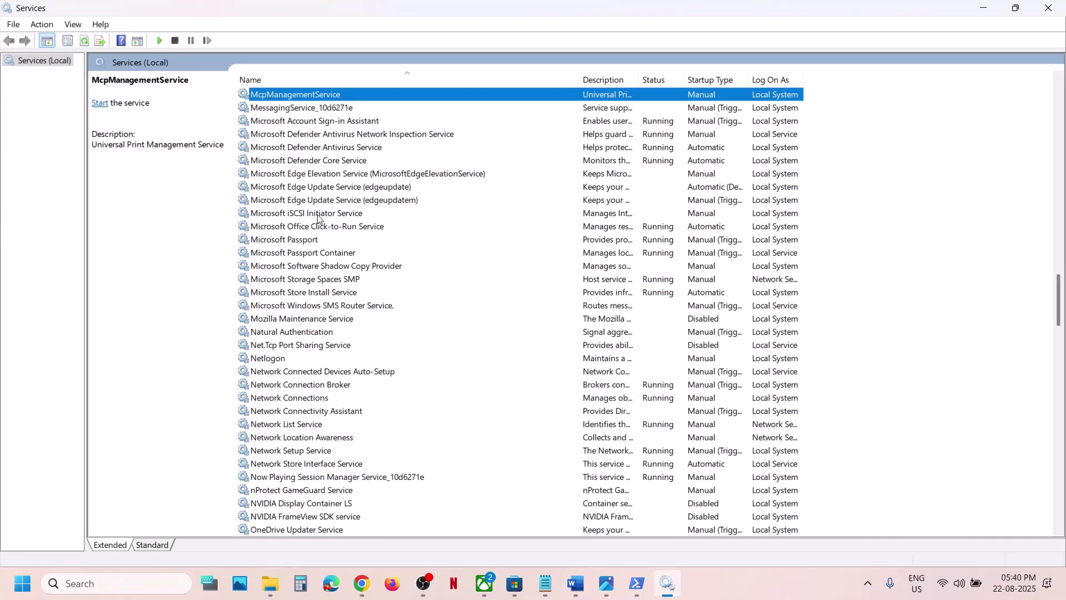
double_click(335, 293)
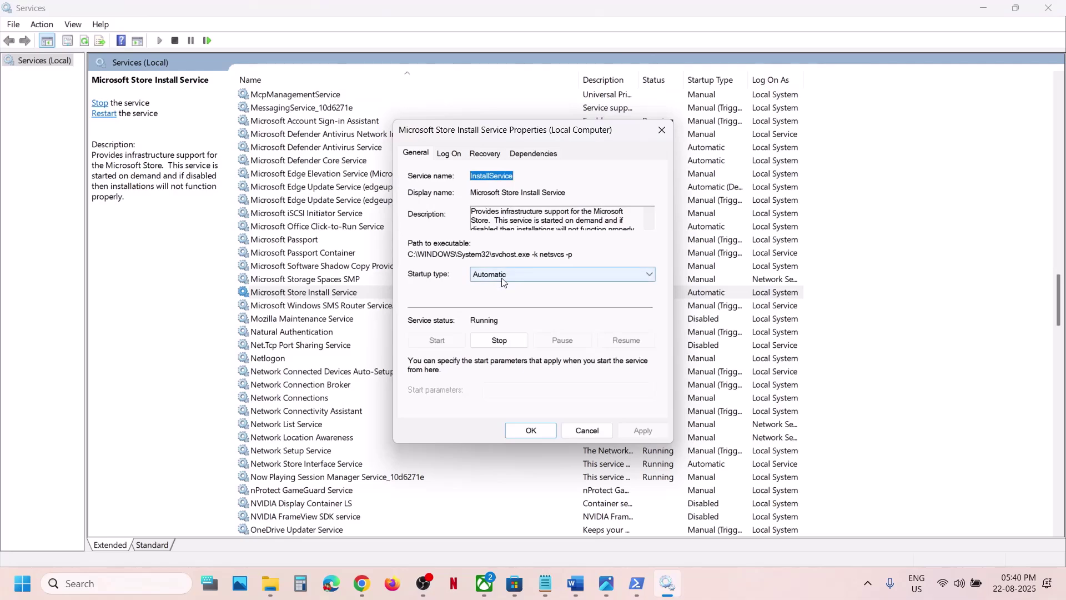
left_click(507, 275)
left_click(504, 295)
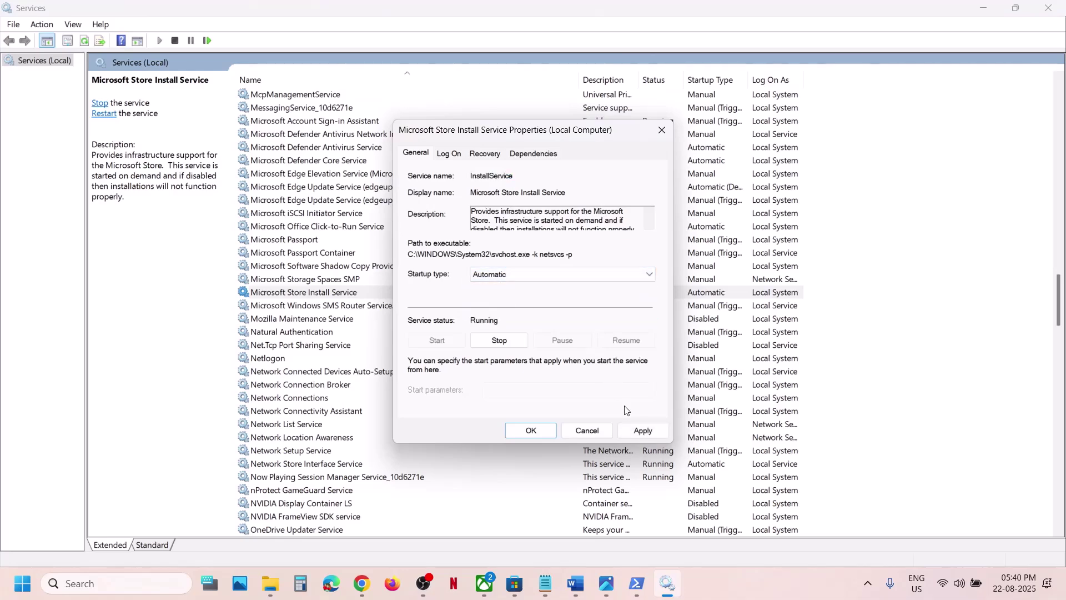
left_click(641, 430)
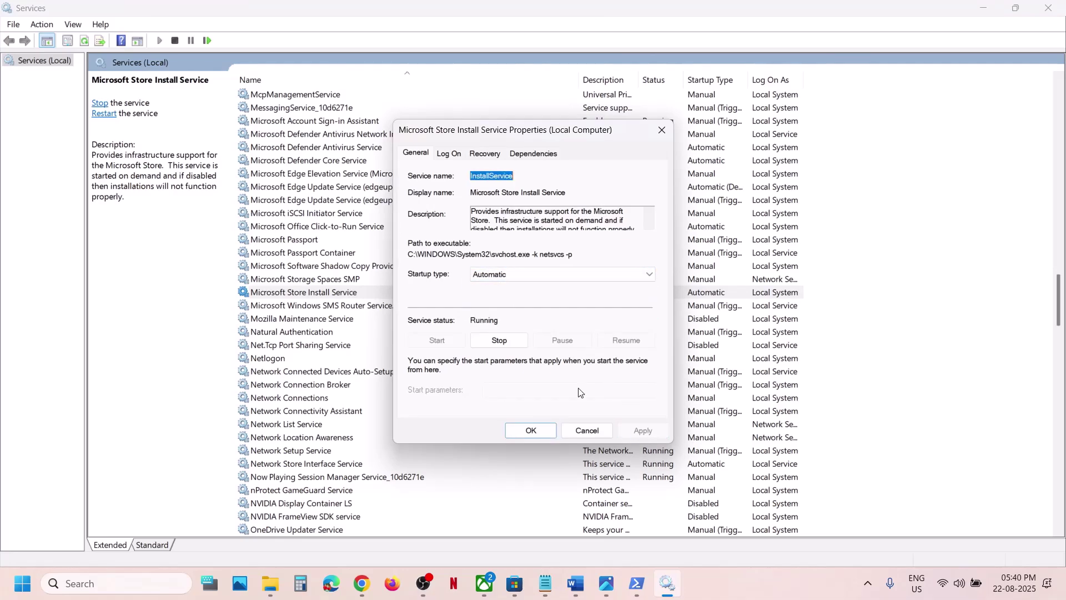
left_click(520, 433)
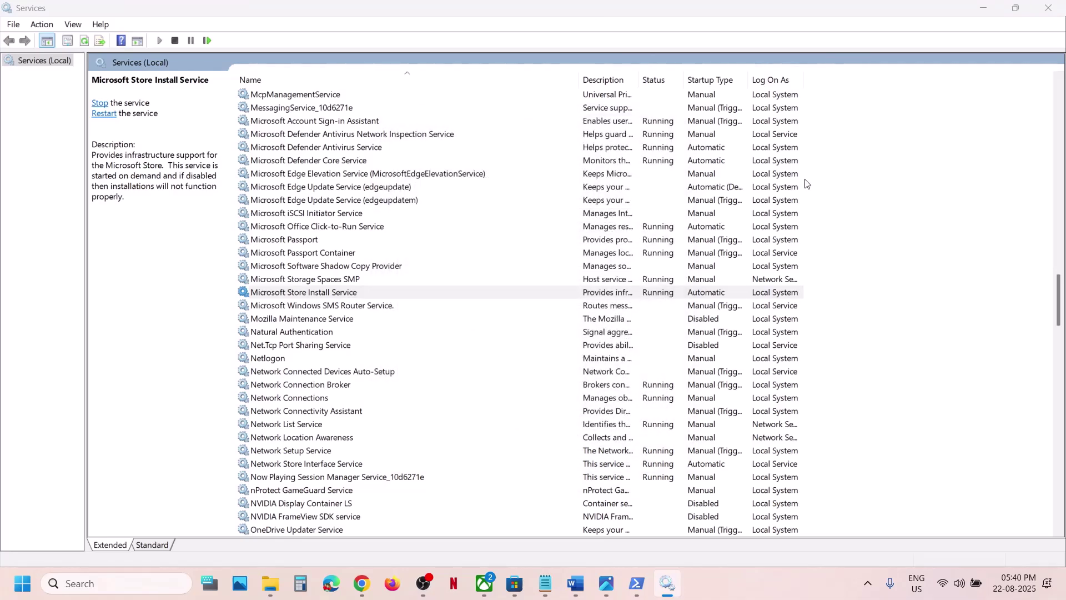
left_click(1048, 9)
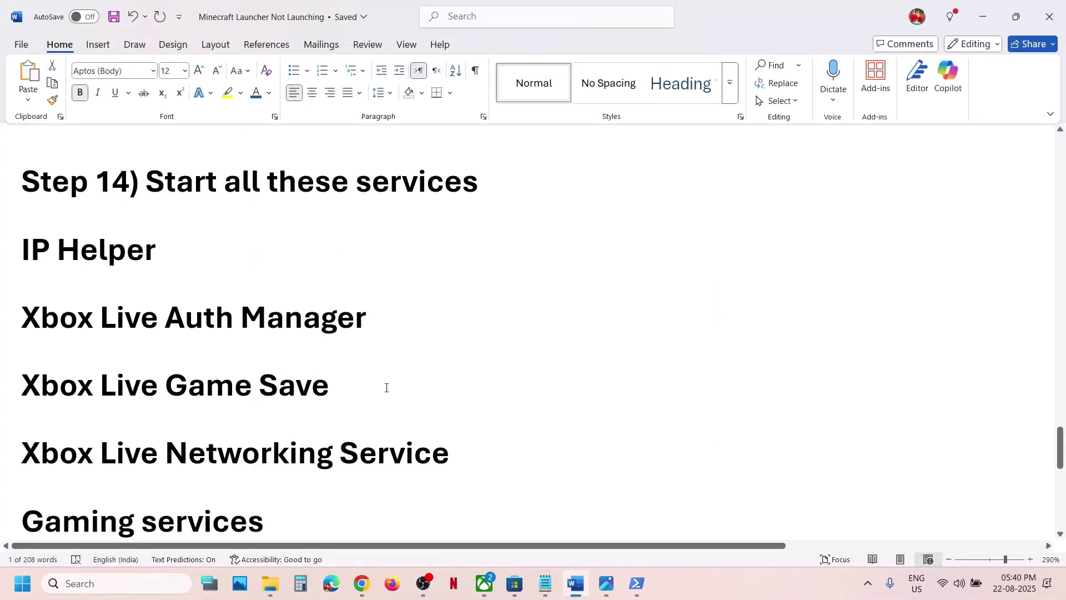
Find Step 15 in the Word notes, then switch to Microsoft Store and check for app updates.
scroll(386, 388, "down", 5)
scroll(385, 385, "up", 1)
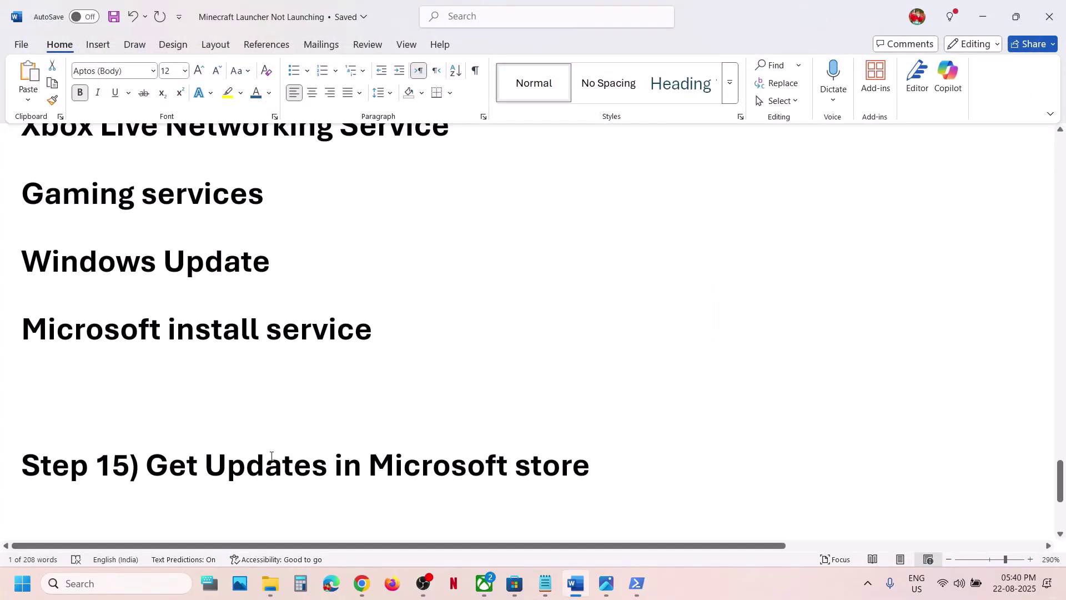
left_click_drag(271, 455, 590, 465)
left_click(515, 583)
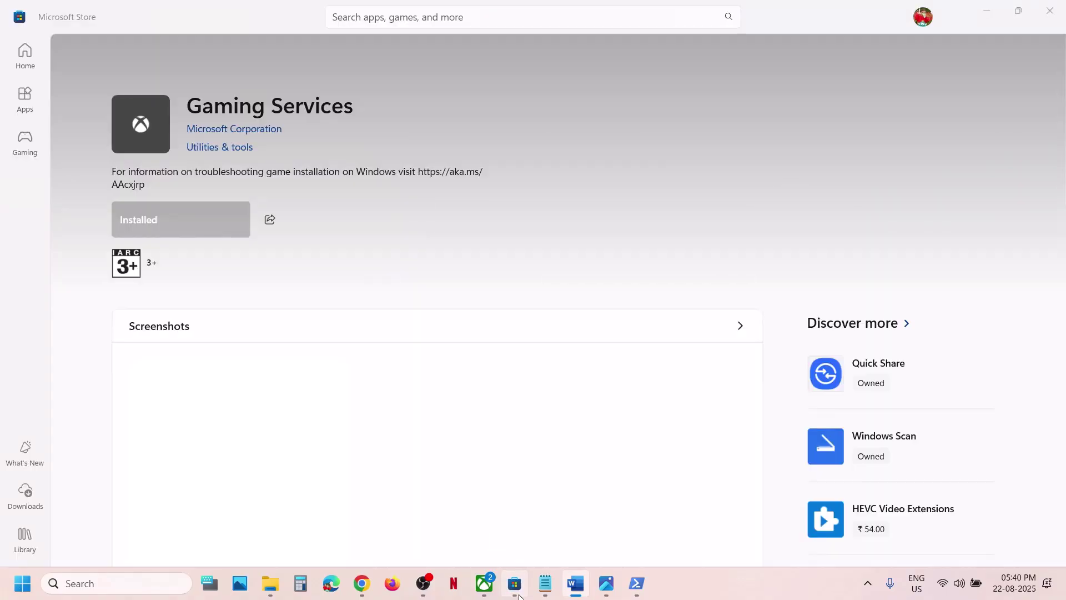
left_click(41, 498)
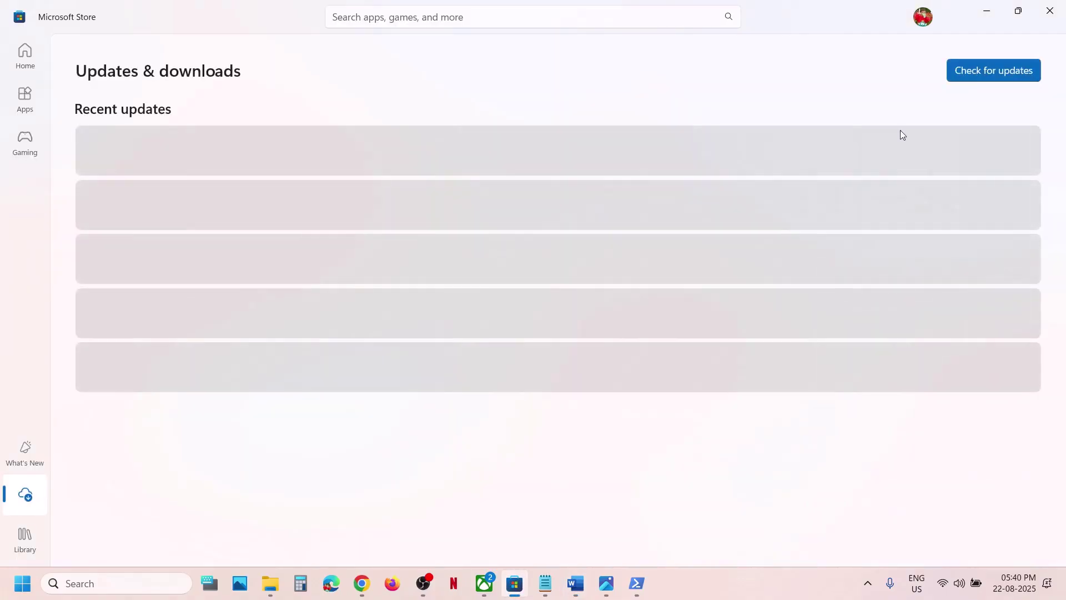
left_click(989, 73)
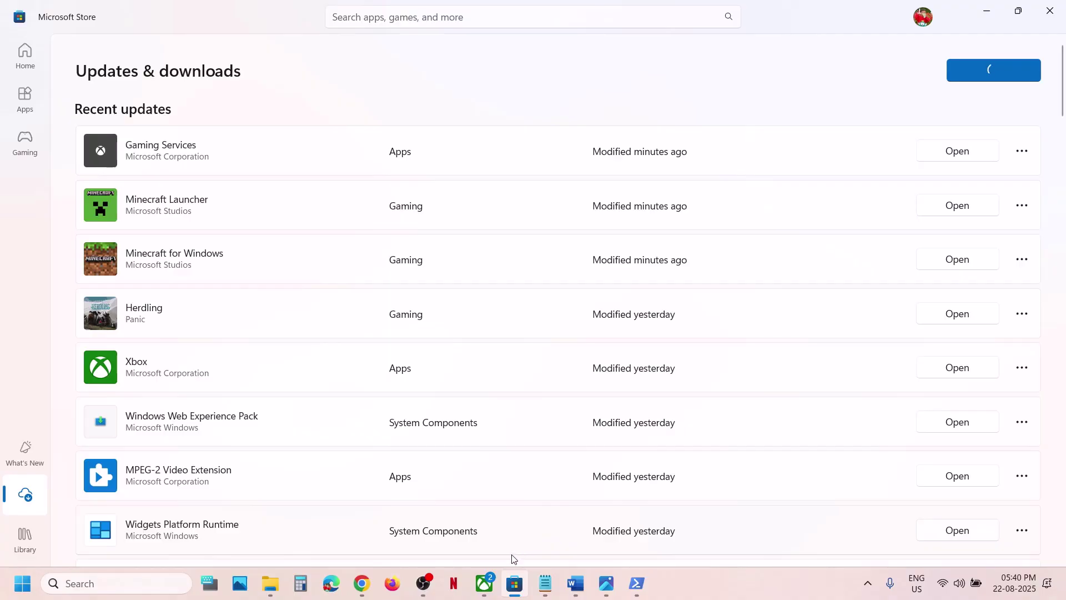
Return to the Word notes and review Step 16 on updating Windows with the Media Creation Tool and its download links.
left_click(572, 575)
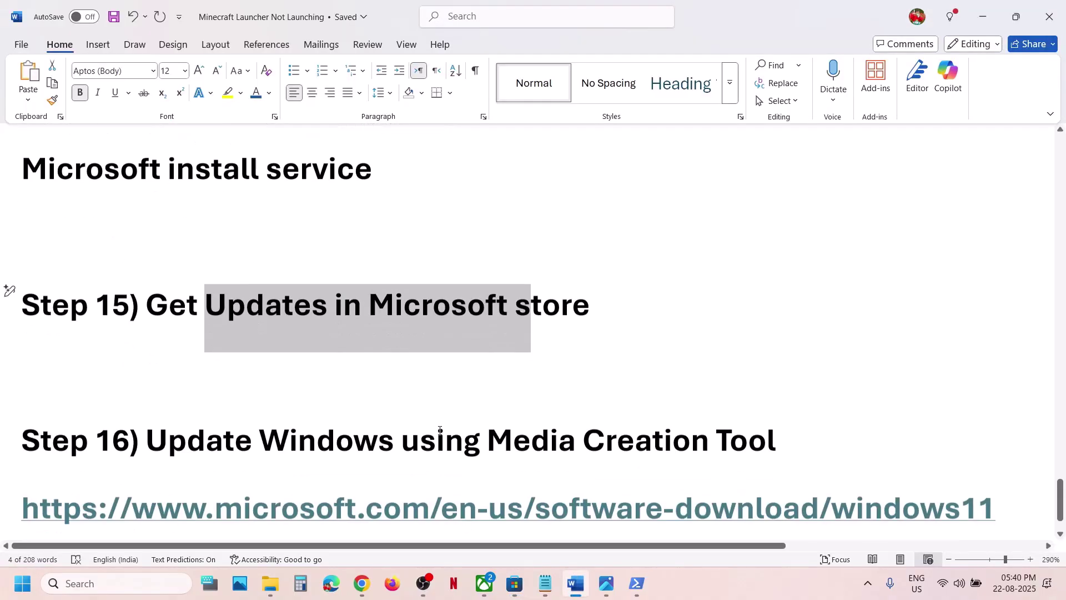
scroll(440, 430, "down", 3)
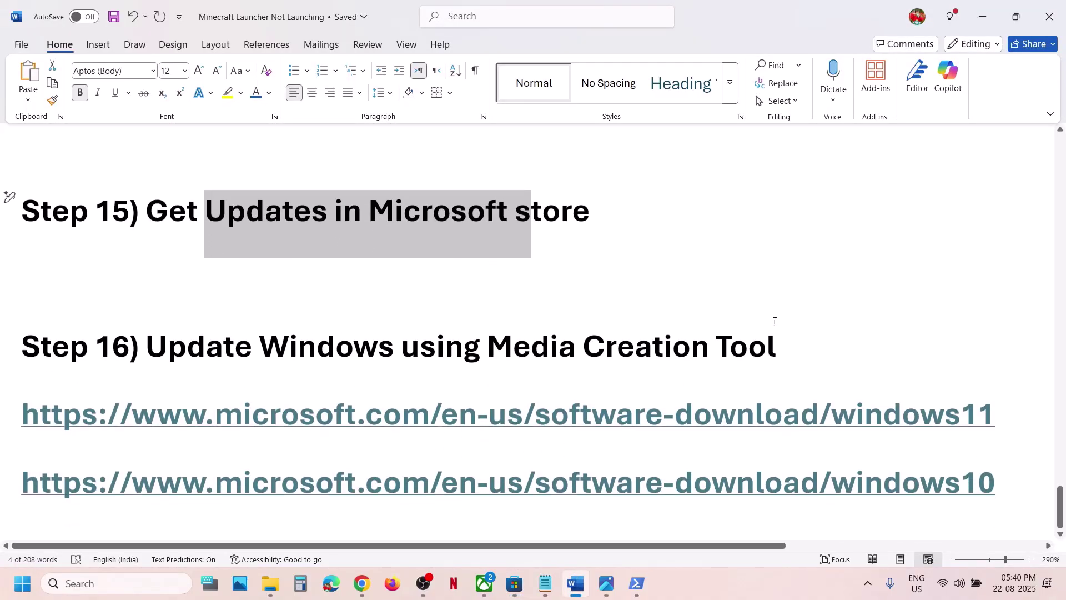
left_click_drag(799, 341, 487, 345)
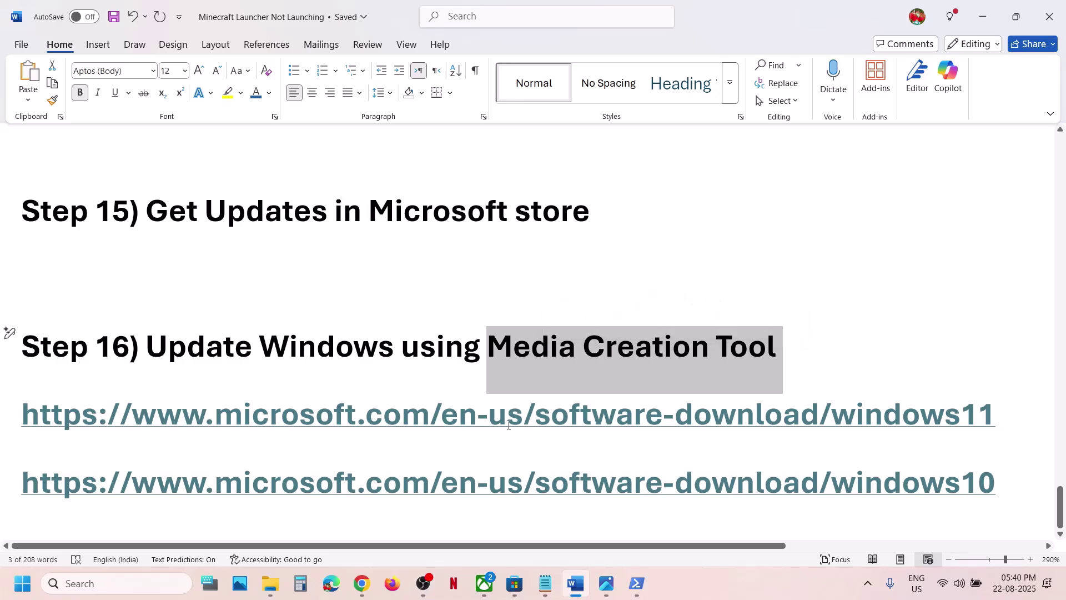
left_click_drag(507, 414, 709, 414)
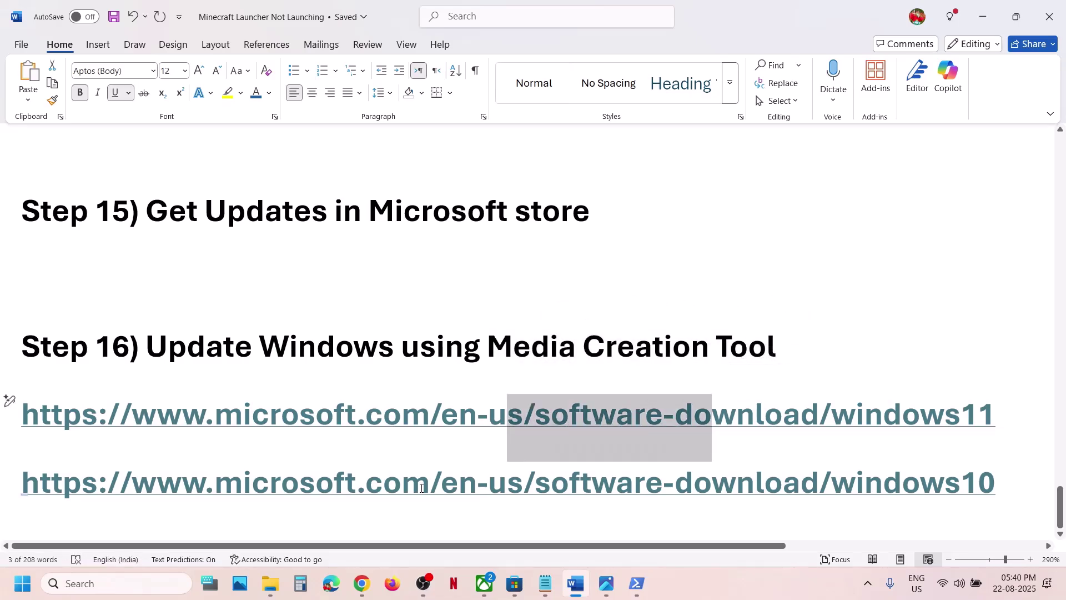
left_click_drag(430, 481, 697, 472)
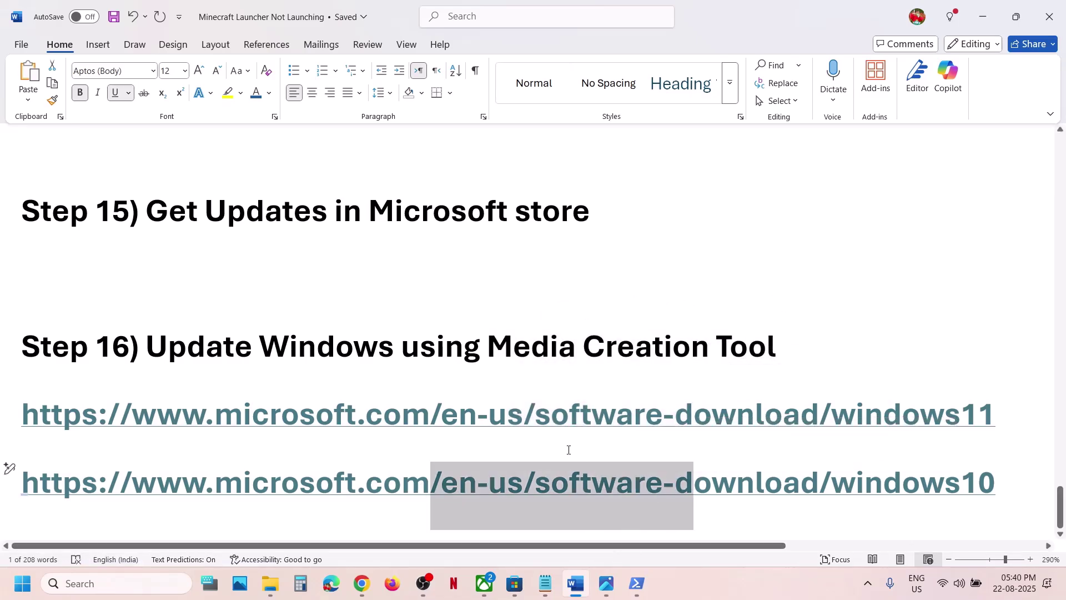
Open microsoft.com/en-us/software-download/windows11 in a new Chrome tab and download the Windows 11 media creation tool.
triple_click(553, 415)
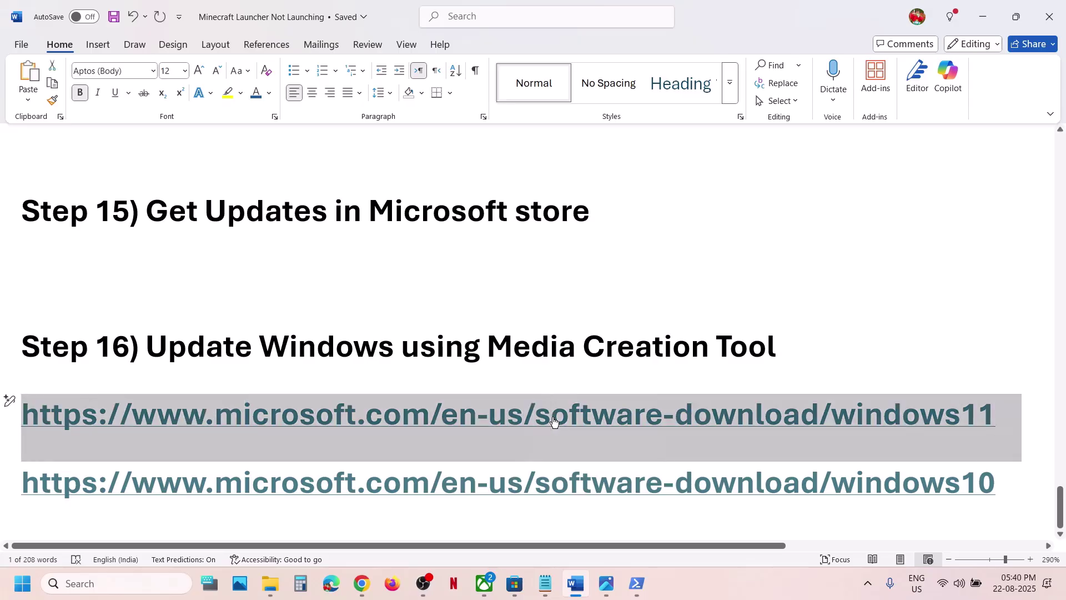
key("alt+Tab")
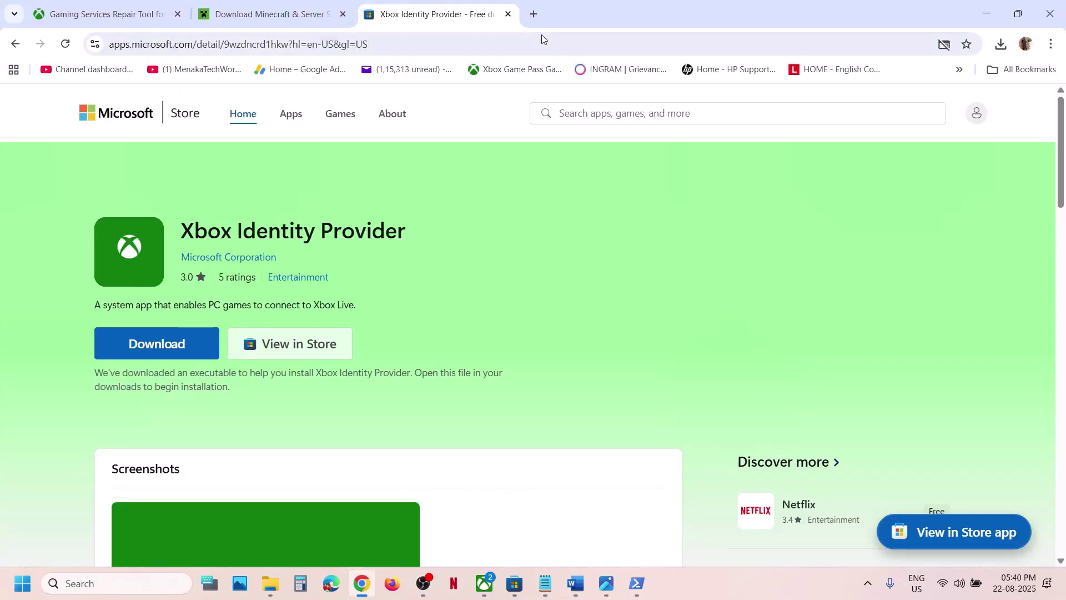
left_click(532, 21)
type("microsoft.com/en-us/software-download/windows11")
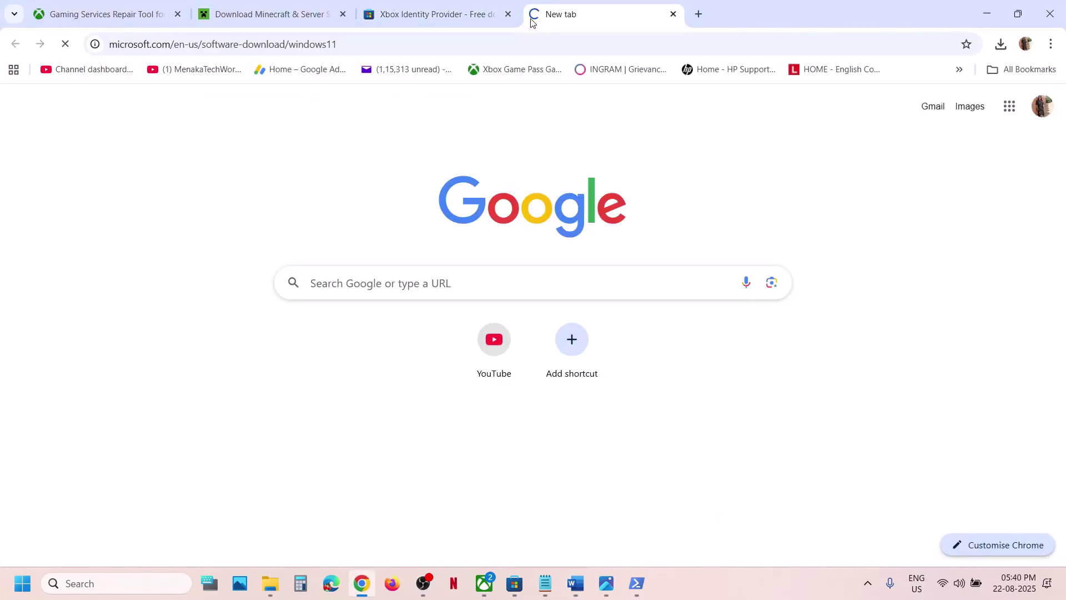
key("Return")
scroll(339, 275, "down", 8)
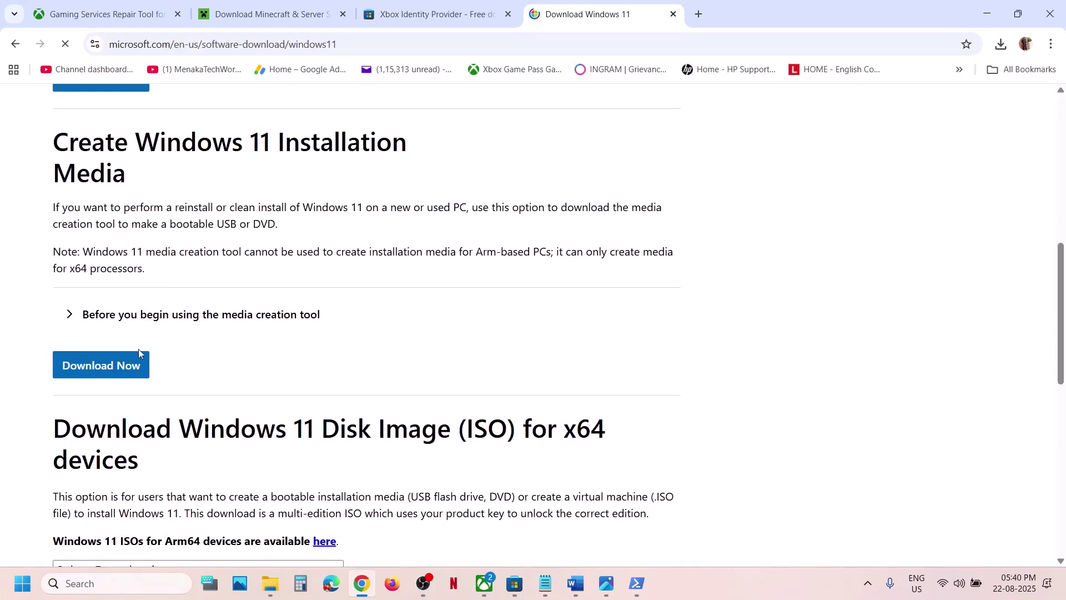
left_click(111, 367)
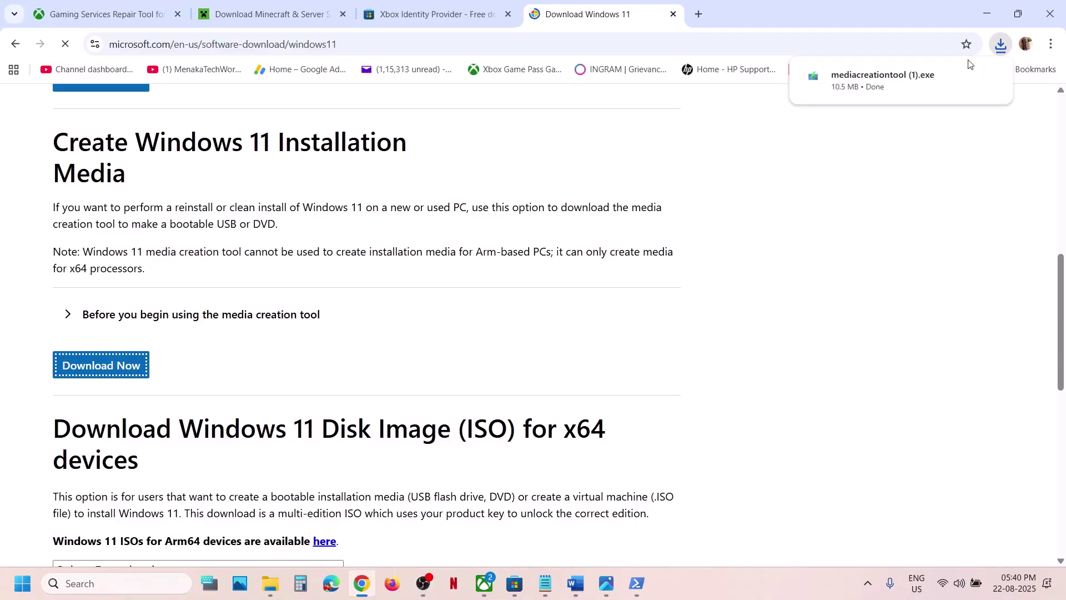
Switch to Photos and go through the Windows 11 Setup screenshots showing how to create the ISO file, up to 7.png.
left_click(608, 591)
key("Right")
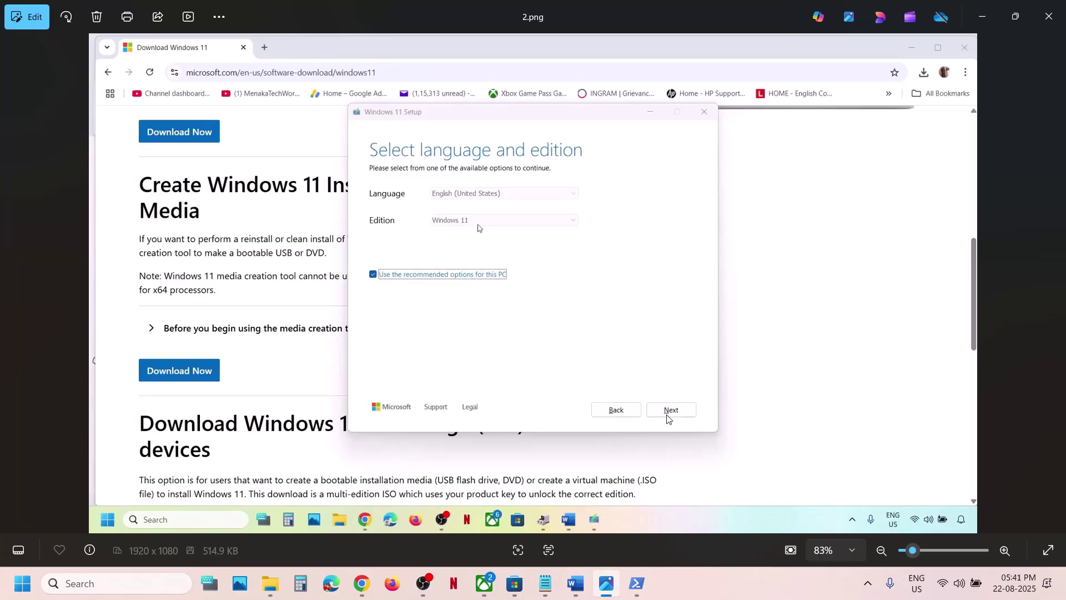
key("Right")
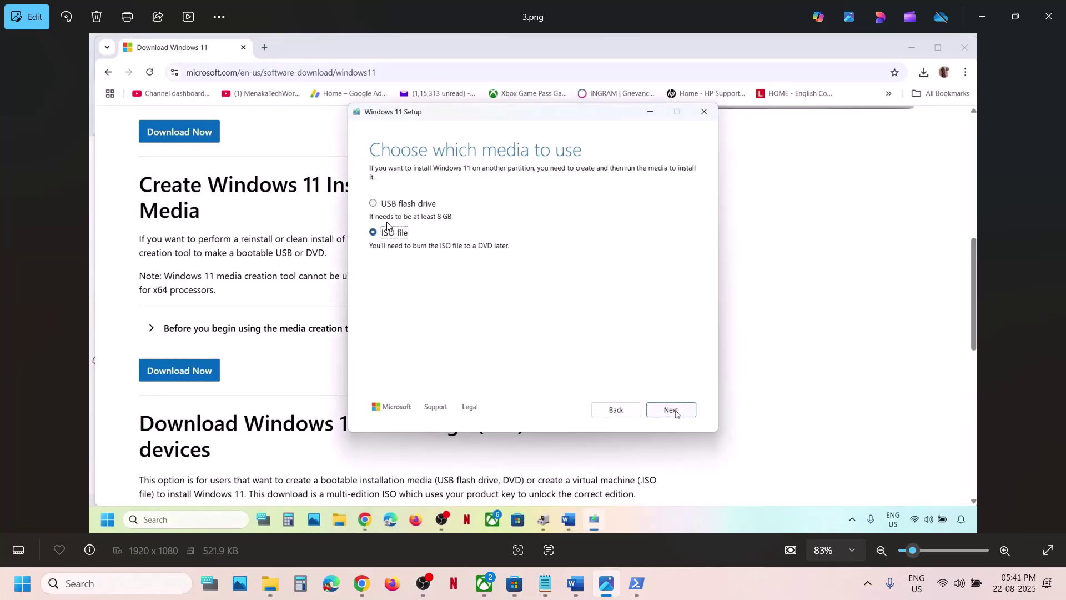
key("Right")
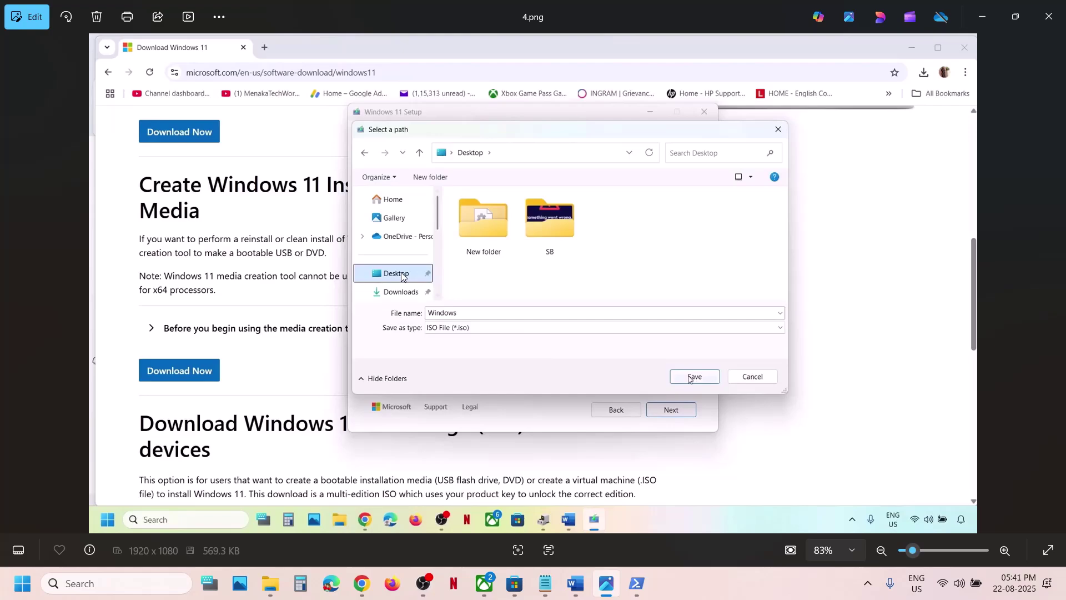
key("Right")
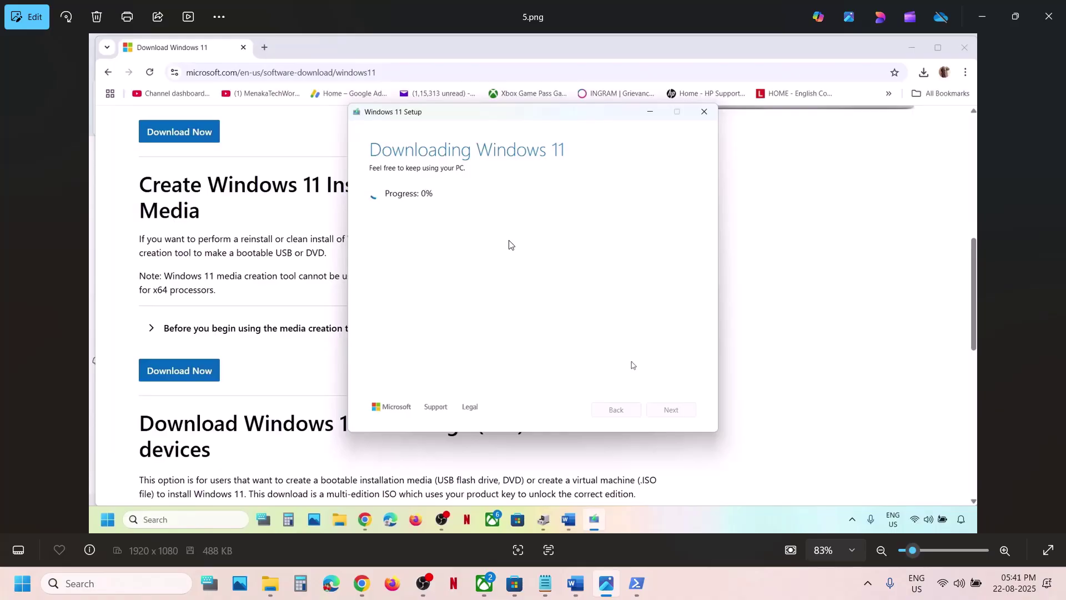
key("Right")
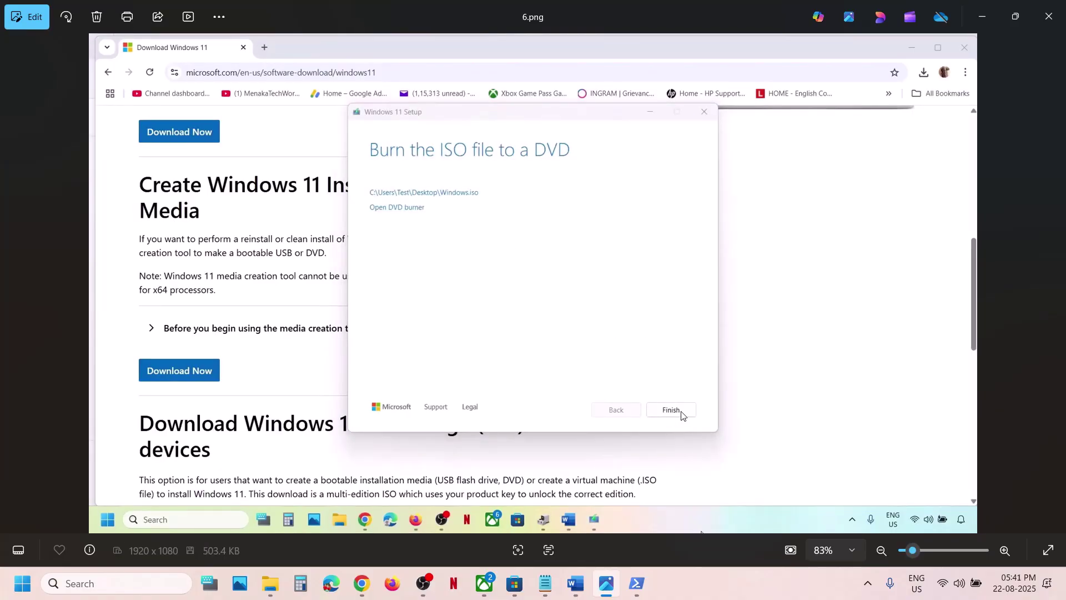
key("Right")
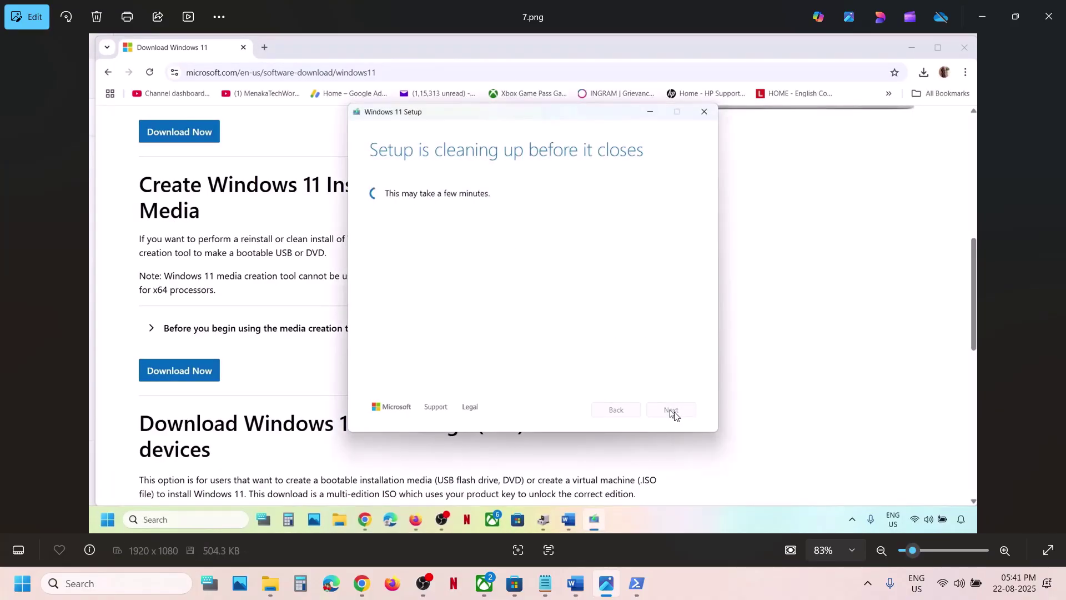